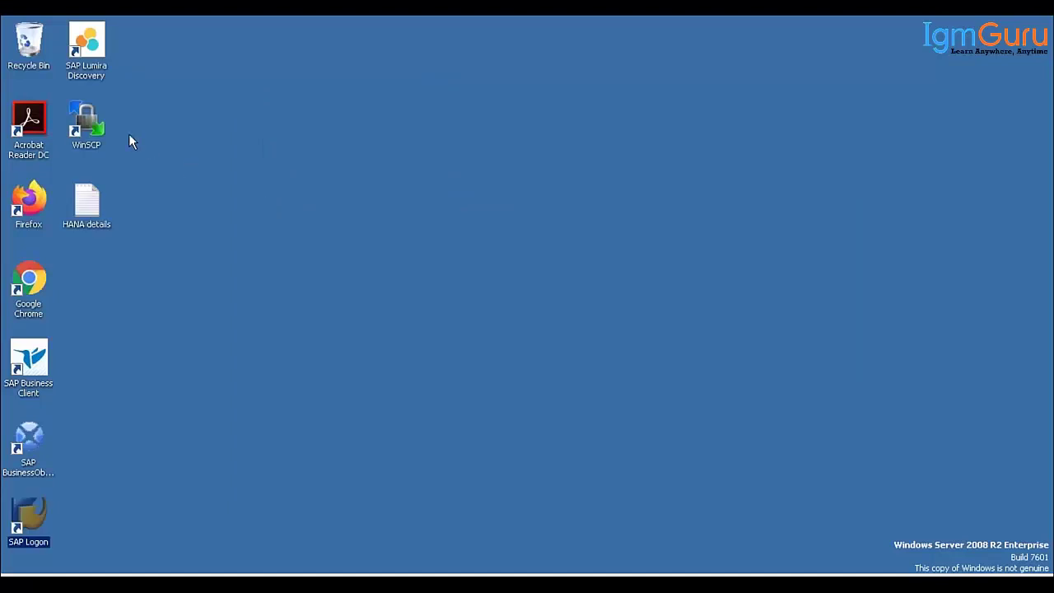
- Open the HANA details file in Notepad and scroll down through its Fiori links and login details
{"action": "double_click", "coordinate": [84, 204]}
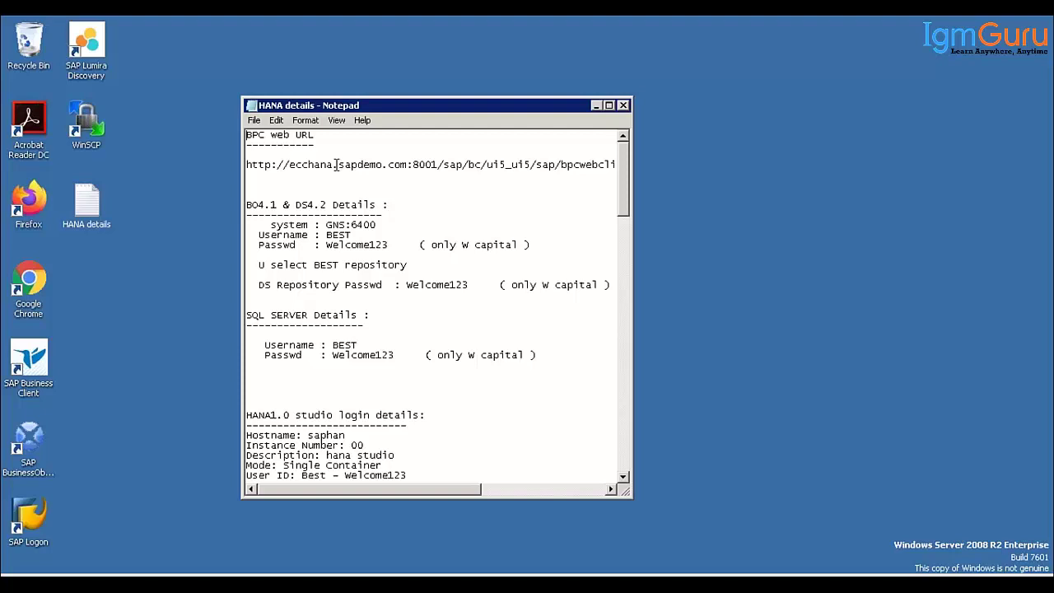
{"action": "scroll", "coordinate": [346, 339], "scroll_direction": "down", "scroll_amount": 6}
{"action": "scroll", "coordinate": [346, 339], "scroll_direction": "down", "scroll_amount": 5}
{"action": "scroll", "coordinate": [311, 372], "scroll_direction": "down", "scroll_amount": 3}
{"action": "scroll", "coordinate": [311, 371], "scroll_direction": "down", "scroll_amount": 6}
{"action": "scroll", "coordinate": [332, 362], "scroll_direction": "down", "scroll_amount": 1}
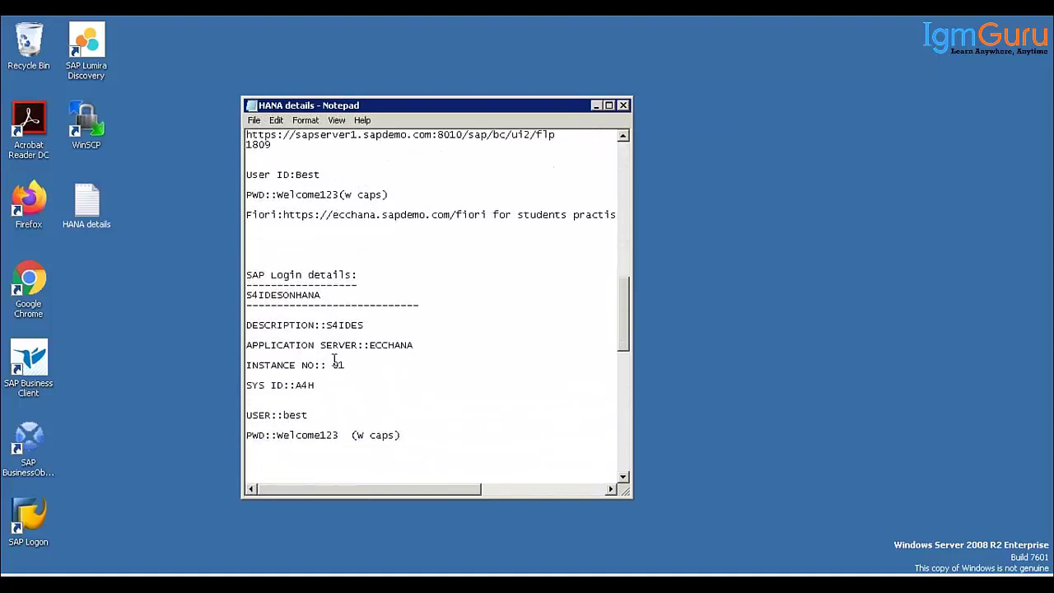
{"action": "scroll", "coordinate": [335, 359], "scroll_direction": "down", "scroll_amount": 8}
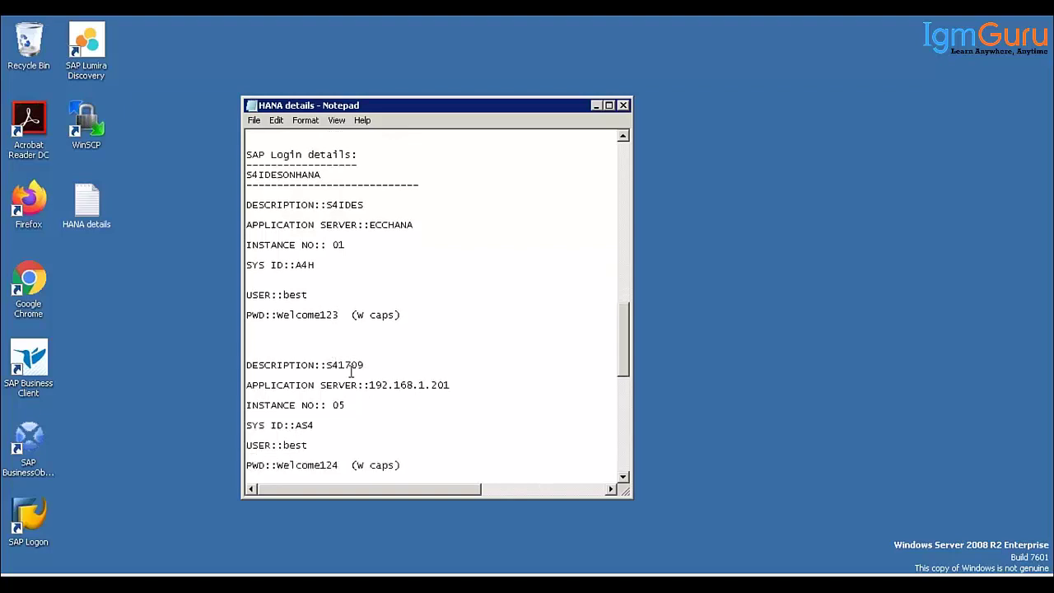
{"action": "scroll", "coordinate": [353, 367], "scroll_direction": "down", "scroll_amount": 10}
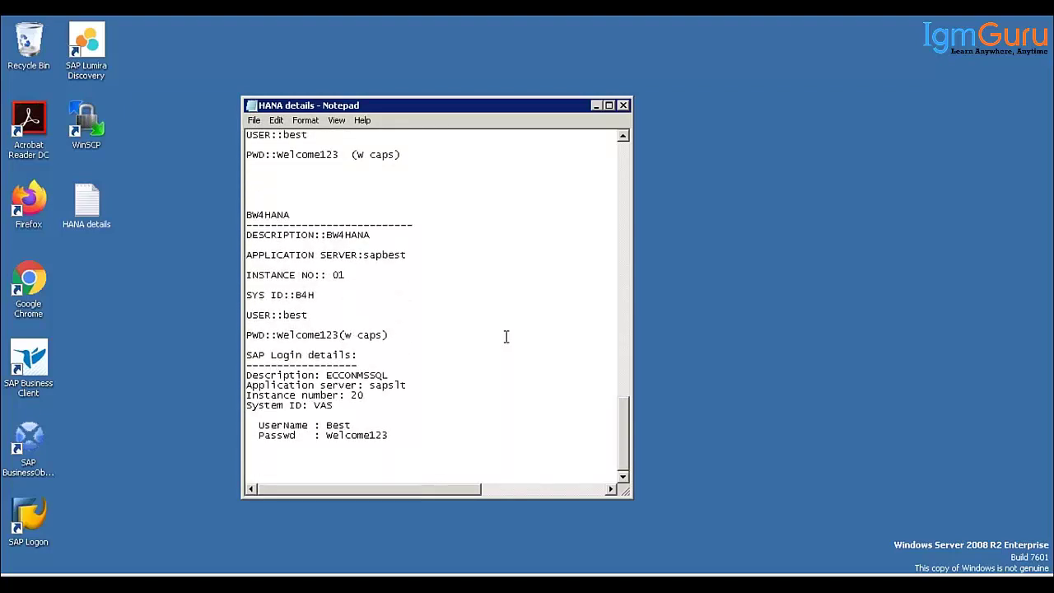
- Scroll back to the S/4HANA login details and select the User ID value
{"action": "scroll", "coordinate": [507, 338], "scroll_direction": "up", "scroll_amount": 3}
{"action": "scroll", "coordinate": [507, 338], "scroll_direction": "up", "scroll_amount": 2}
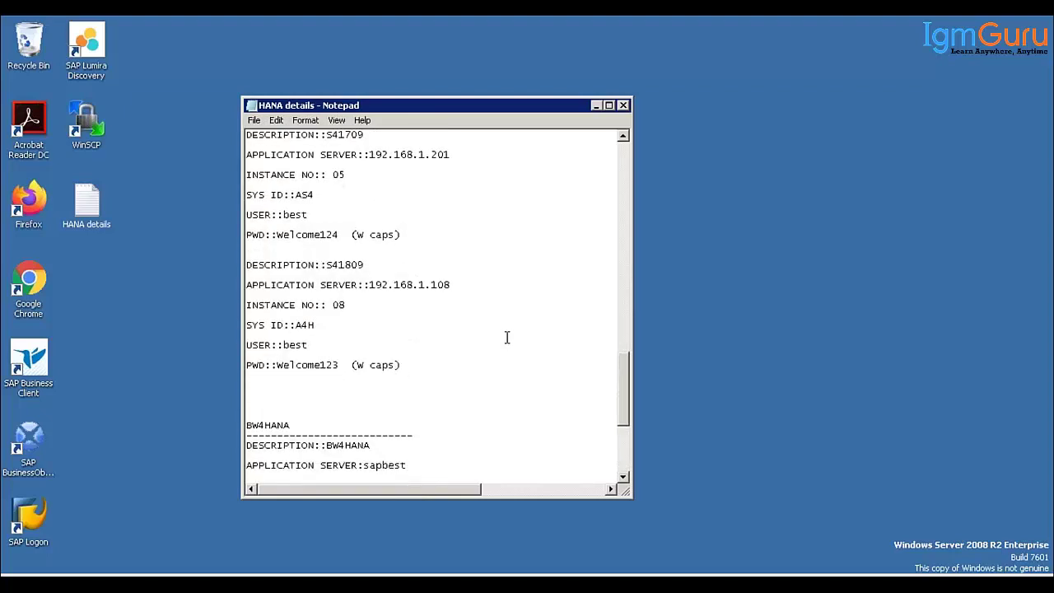
{"action": "scroll", "coordinate": [507, 338], "scroll_direction": "up", "scroll_amount": 3}
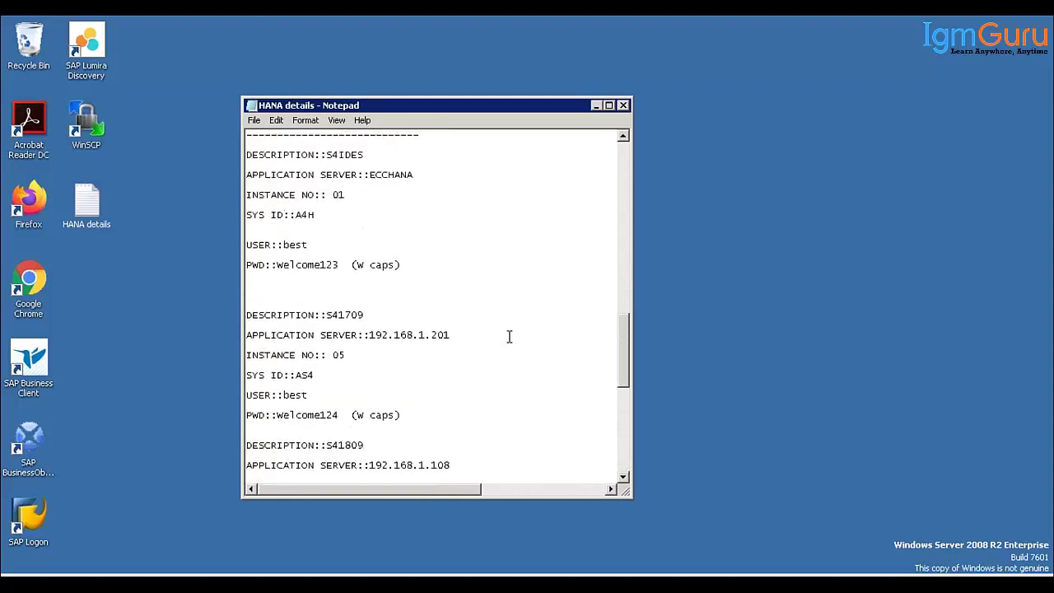
{"action": "scroll", "coordinate": [509, 336], "scroll_direction": "up", "scroll_amount": 2}
{"action": "scroll", "coordinate": [508, 336], "scroll_direction": "up", "scroll_amount": 3}
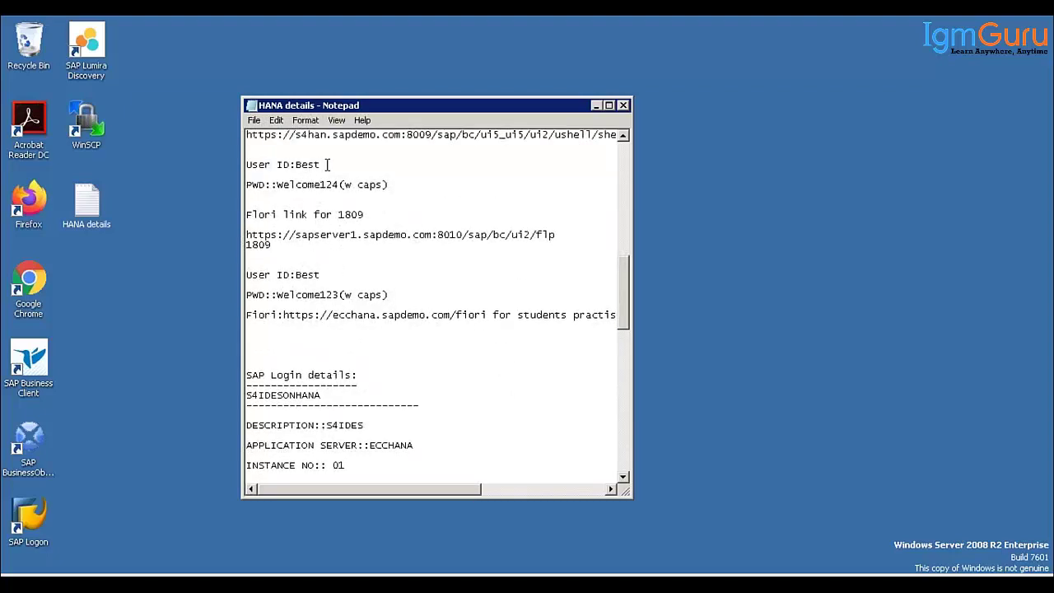
{"action": "left_click_drag", "start_coordinate": [326, 165], "coordinate": [292, 167]}
{"action": "double_click", "coordinate": [299, 164]}
- Bring up the S4H logon screen from SAP Logon 740 and sign in with the user ID and password
{"action": "left_click", "coordinate": [263, 583]}
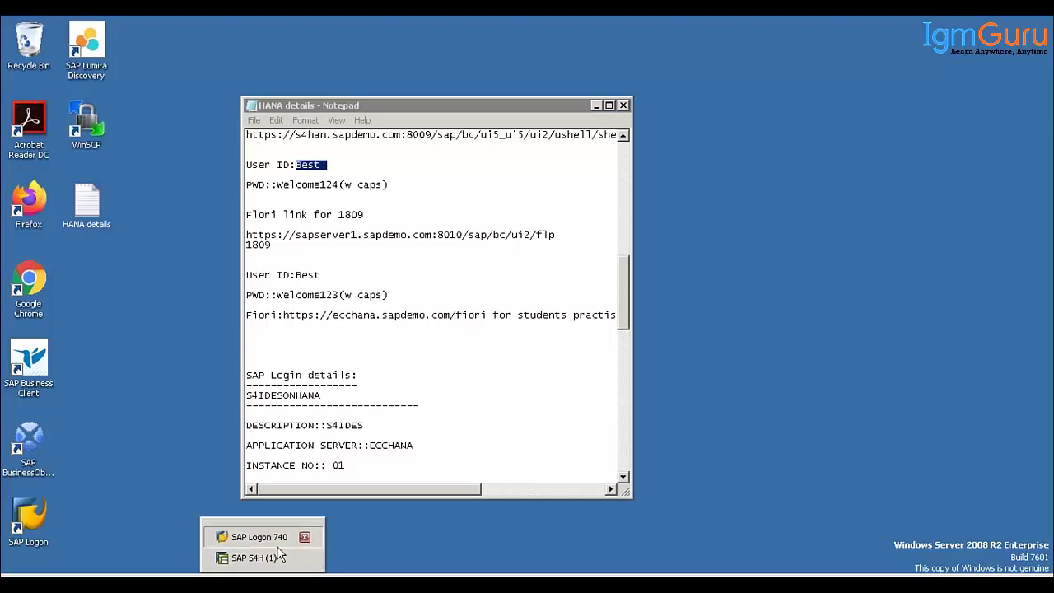
{"action": "left_click", "coordinate": [259, 537]}
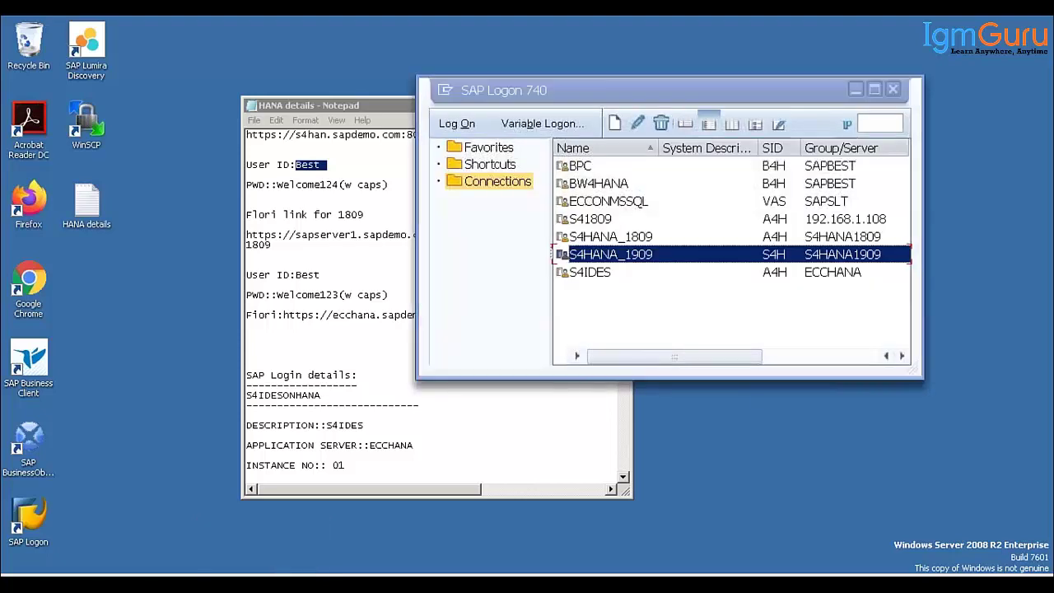
{"action": "left_click", "coordinate": [264, 583]}
{"action": "left_click", "coordinate": [266, 550]}
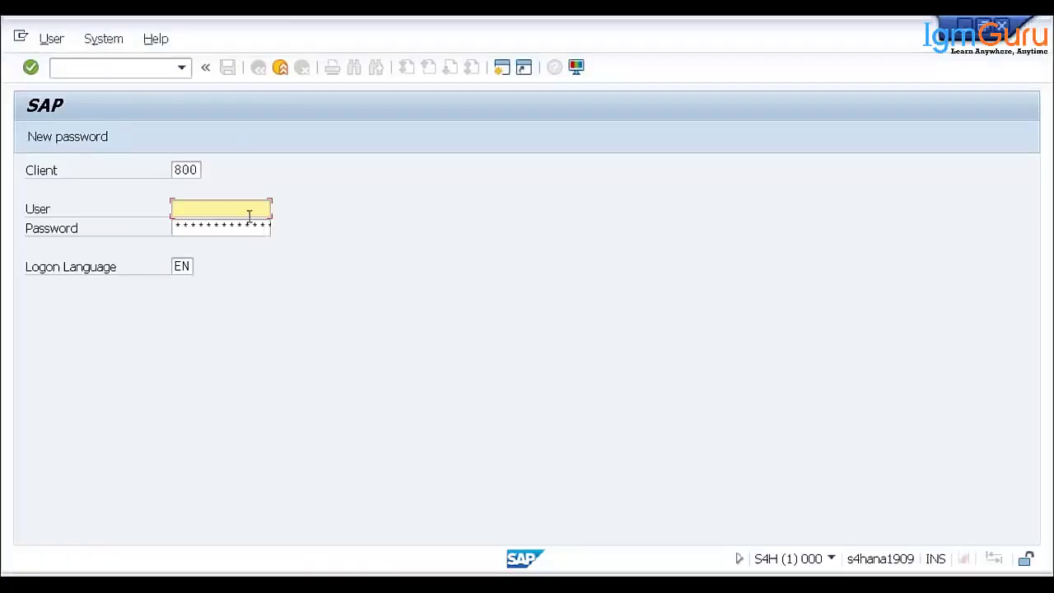
{"action": "type", "text": "Best"}
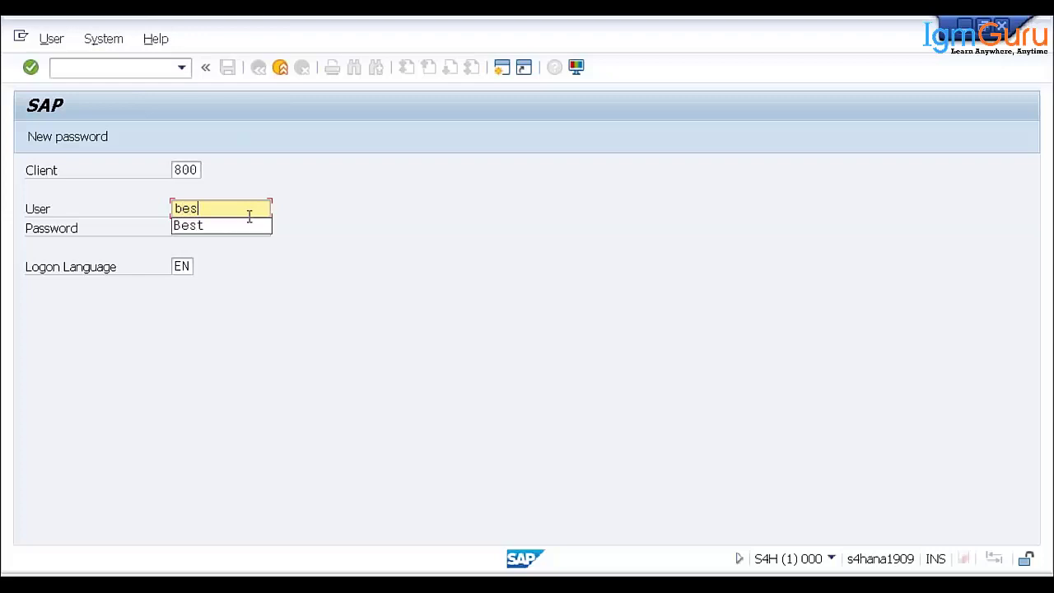
{"action": "key", "text": "Tab"}
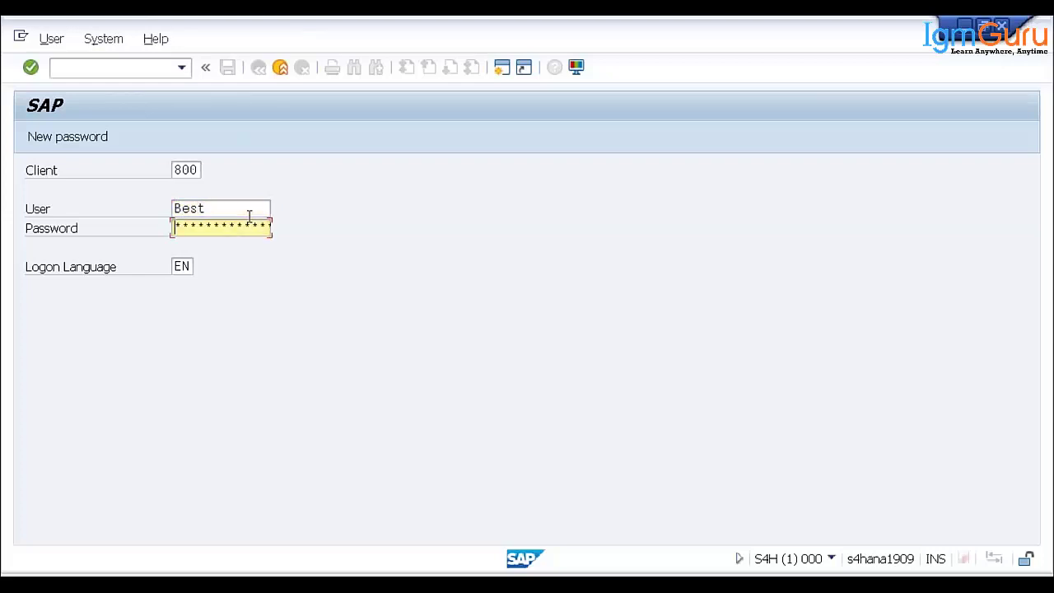
{"action": "type", "text": "*********"}
{"action": "key", "text": "Return"}
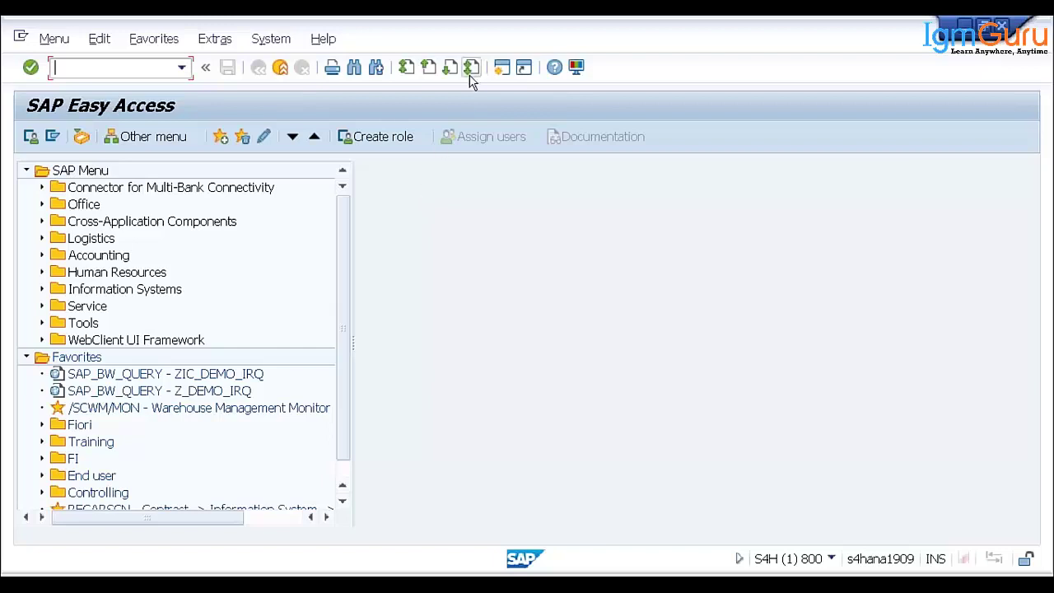
{"action": "mouse_move", "coordinate": [615, 23]}
{"action": "type", "text": "se16n"}
- Load table ACDOCA in the General Table Display (SE16N)
{"action": "key", "text": "Return"}
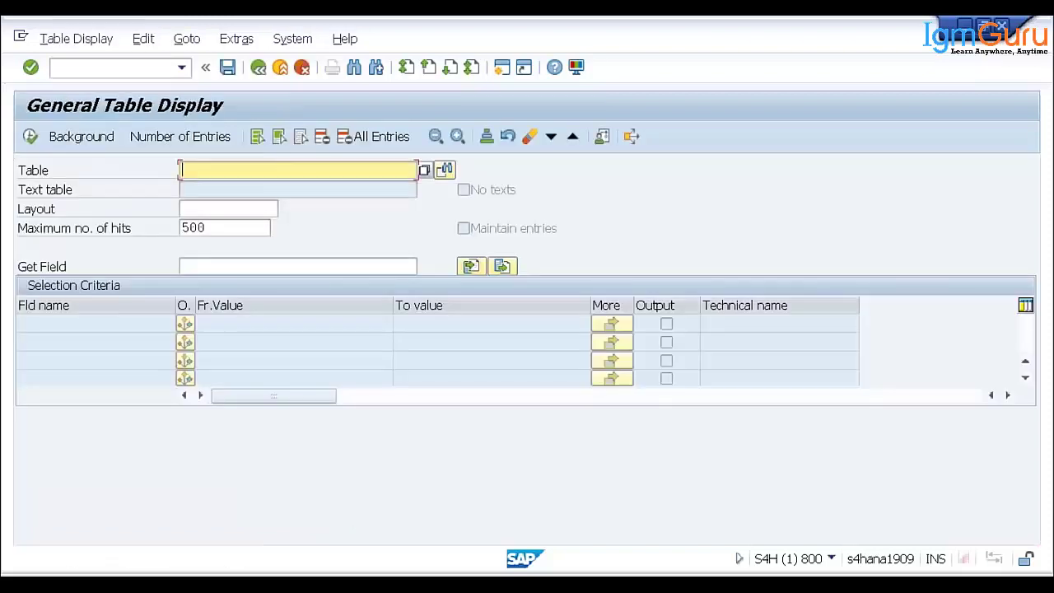
{"action": "type", "text": "acdoca"}
{"action": "key", "text": "Return"}
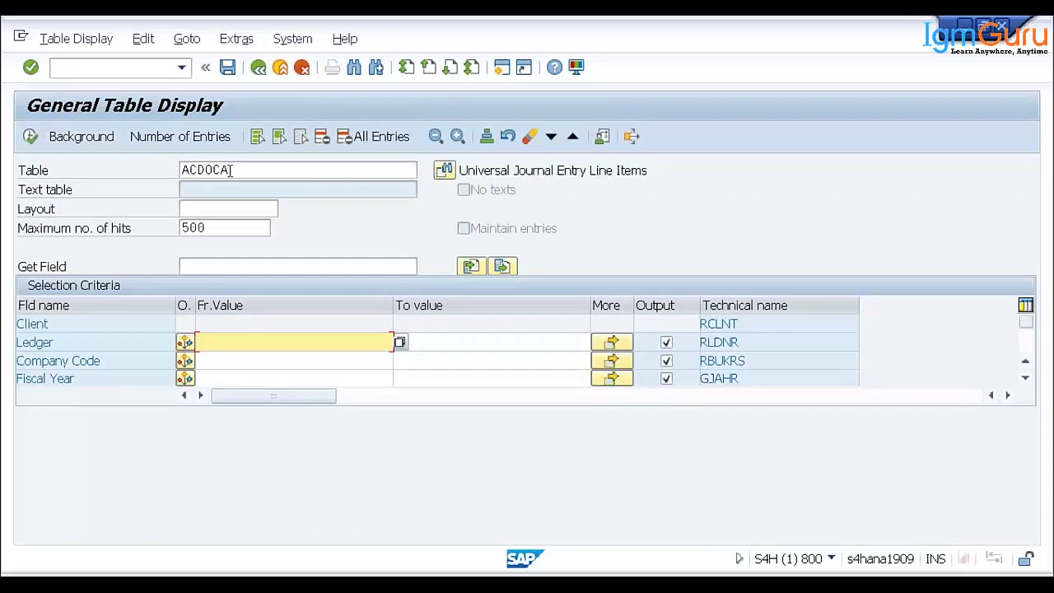
- Switch the table to plan data table ACDOCP, then change it back to ACDOCA
{"action": "left_click_drag", "start_coordinate": [238, 169], "coordinate": [180, 169]}
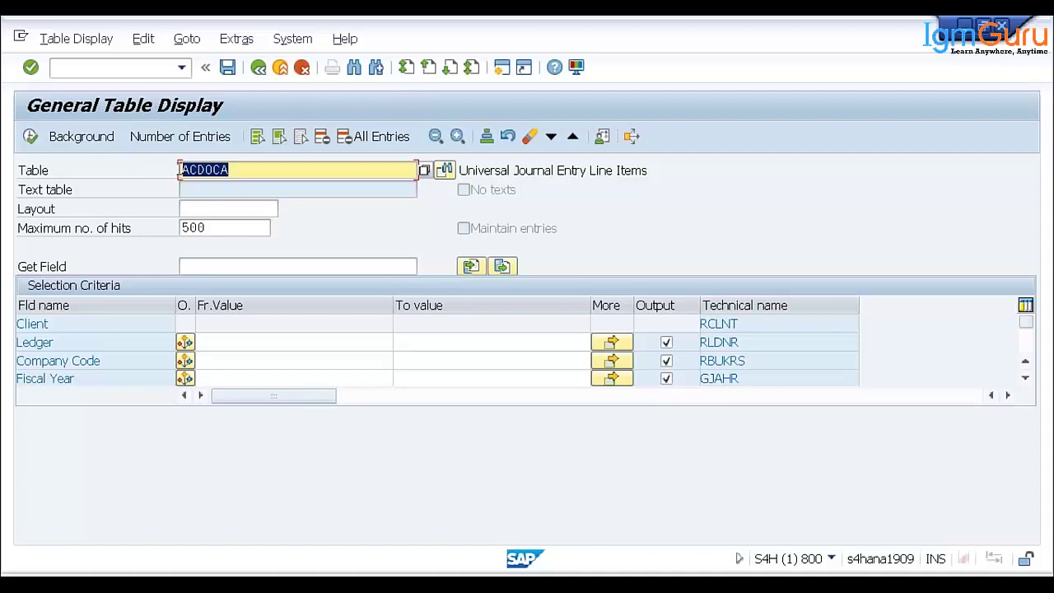
{"action": "left_click", "coordinate": [239, 169]}
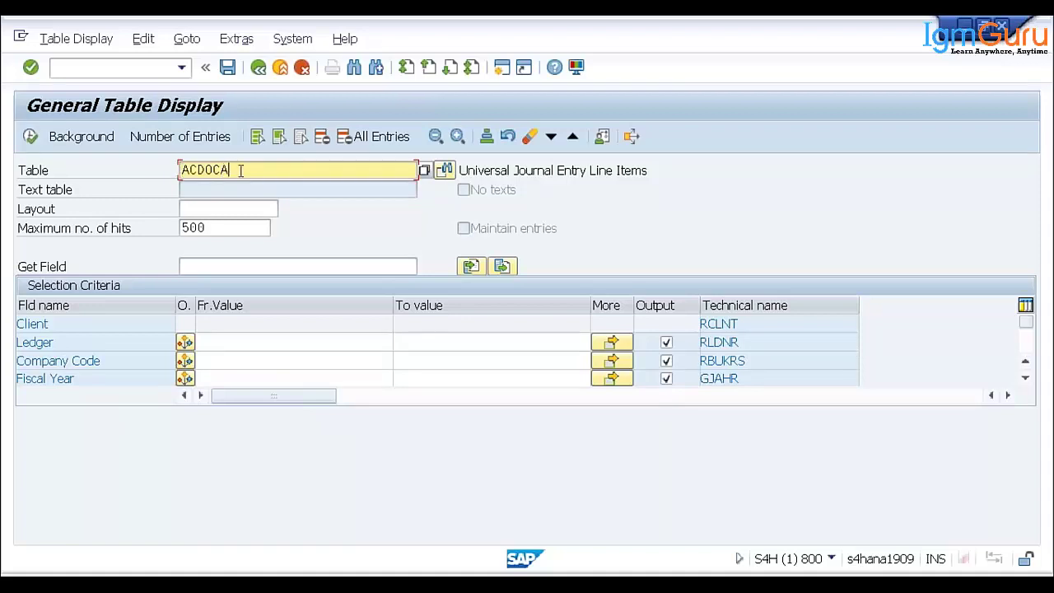
{"action": "key", "text": "BackSpace"}
{"action": "type", "text": "p"}
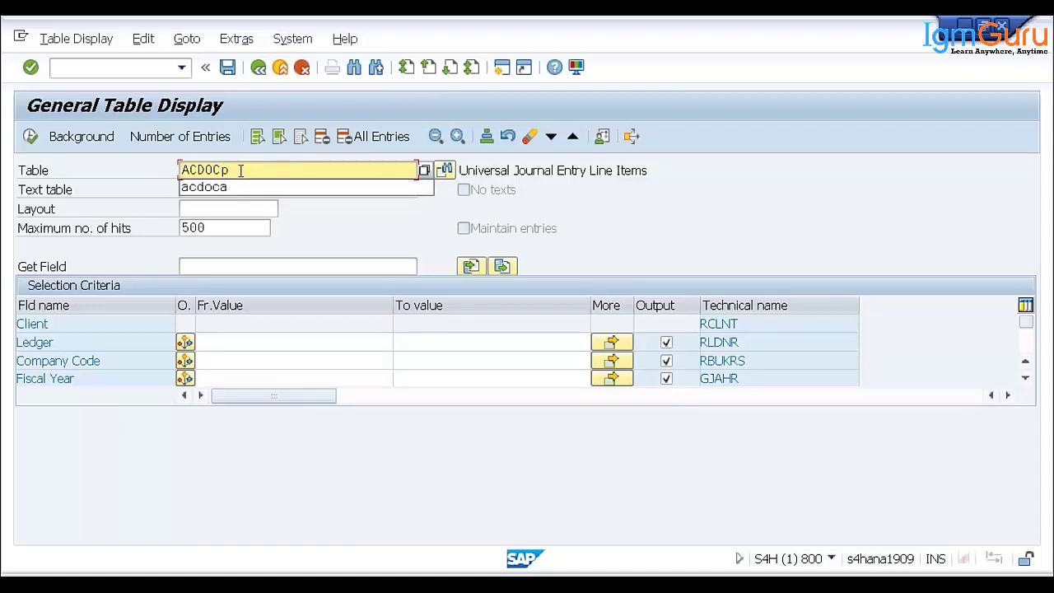
{"action": "key", "text": "Return"}
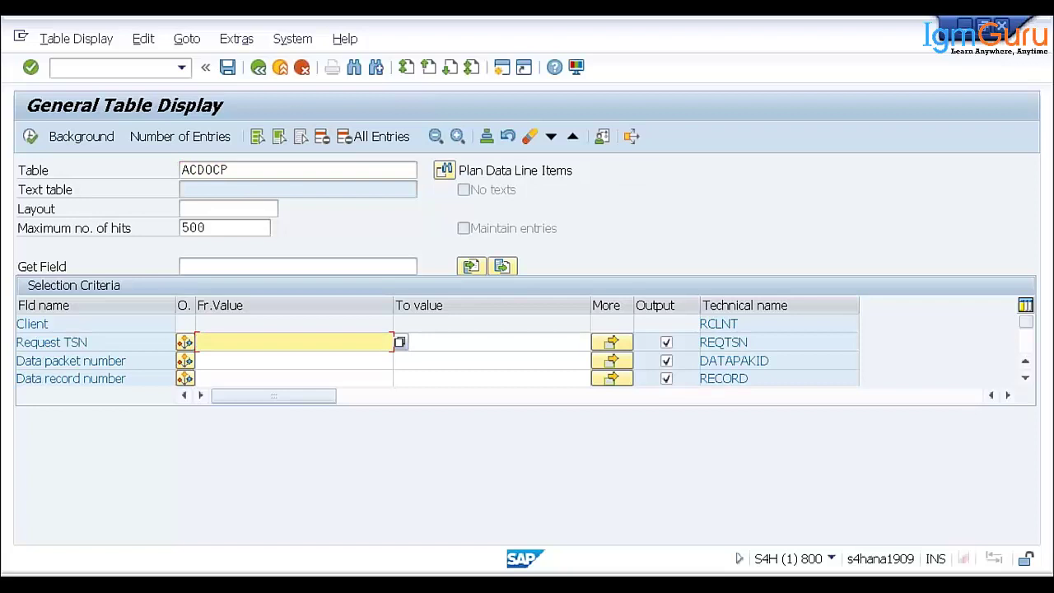
{"action": "left_click", "coordinate": [238, 169]}
{"action": "key", "text": "BackSpace"}
{"action": "type", "text": "a"}
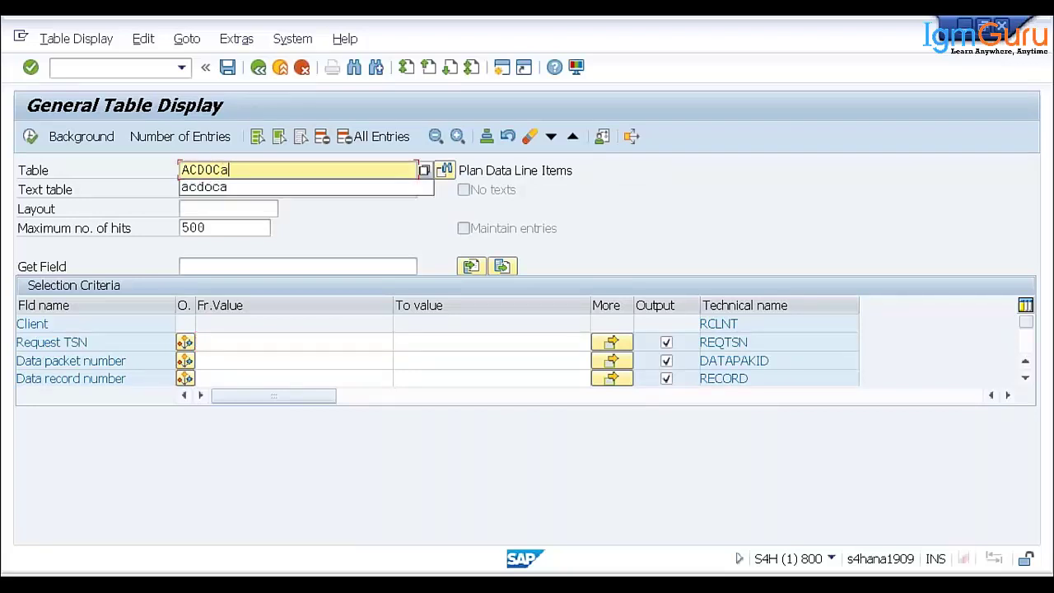
{"action": "key", "text": "Return"}
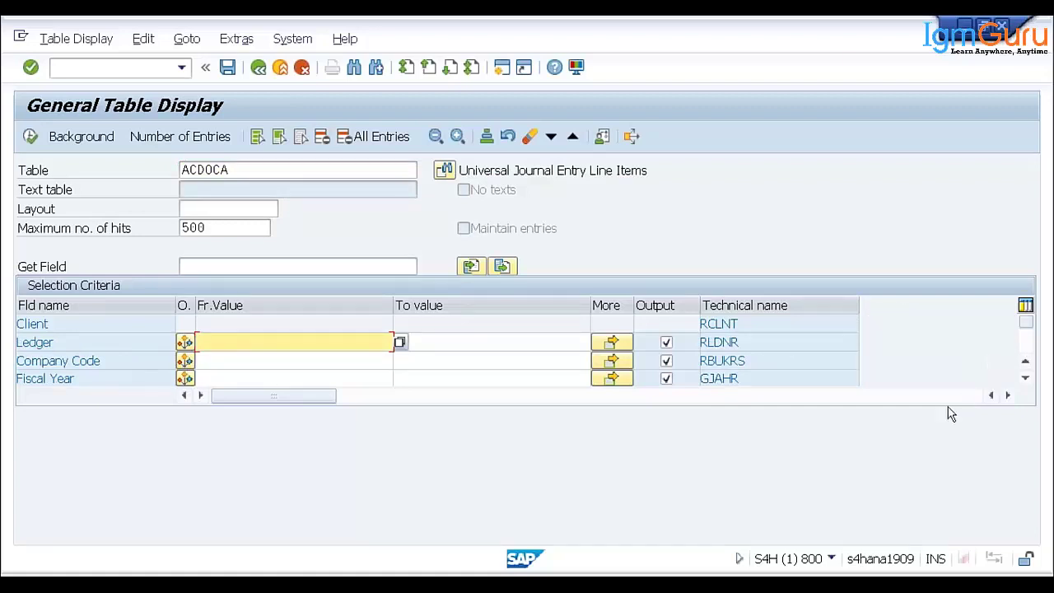
- Scroll the ACDOCA selection criteria rows and open a new SAP session window
{"action": "left_click", "coordinate": [1026, 378]}
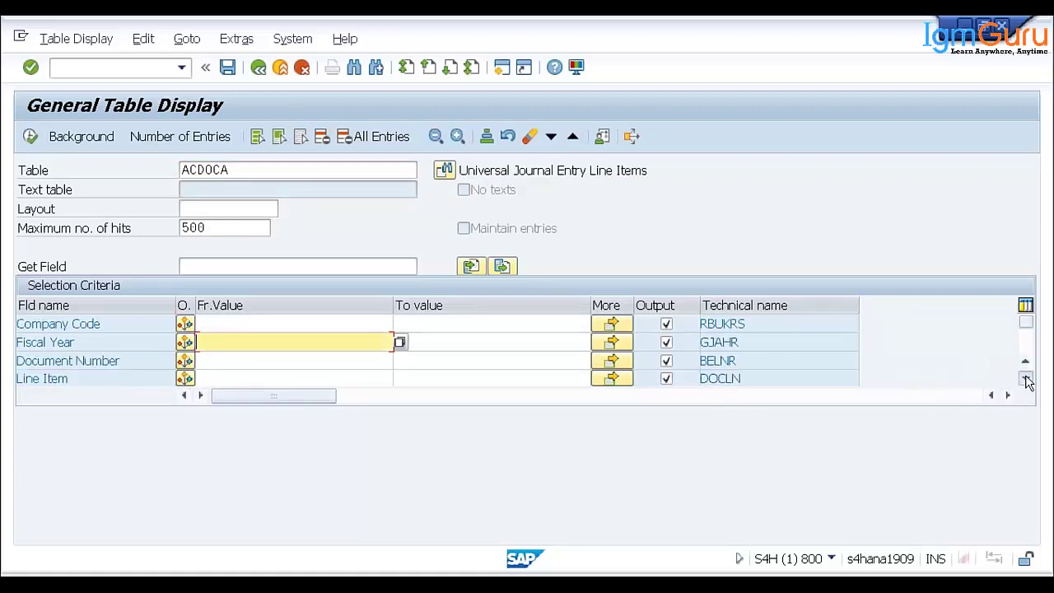
{"action": "left_click", "coordinate": [1025, 378]}
{"action": "scroll", "coordinate": [887, 348], "scroll_direction": "down", "scroll_amount": 4}
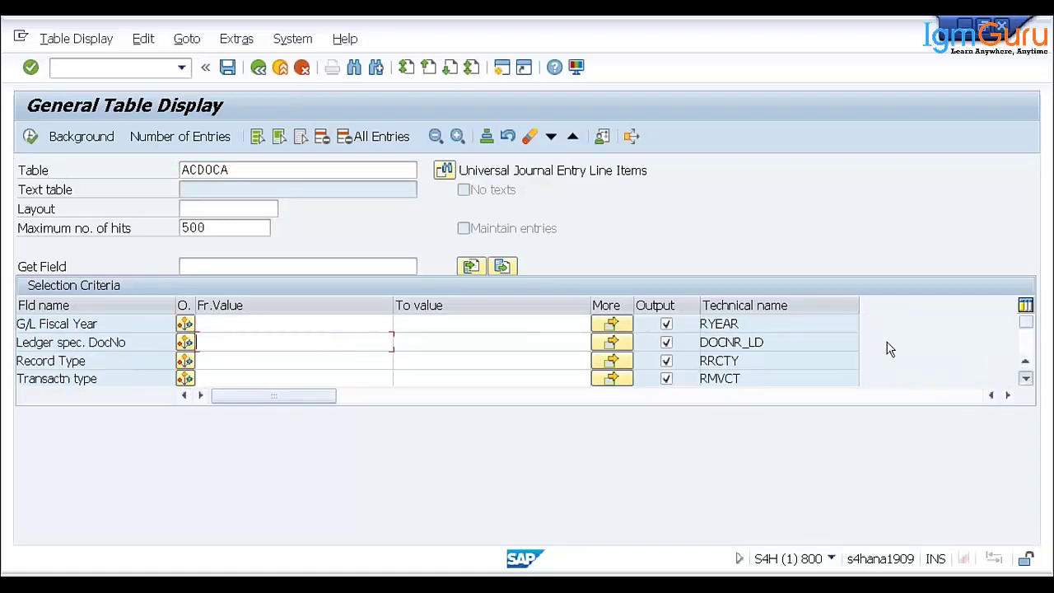
{"action": "left_click", "coordinate": [502, 69]}
{"action": "type", "text": "se"}
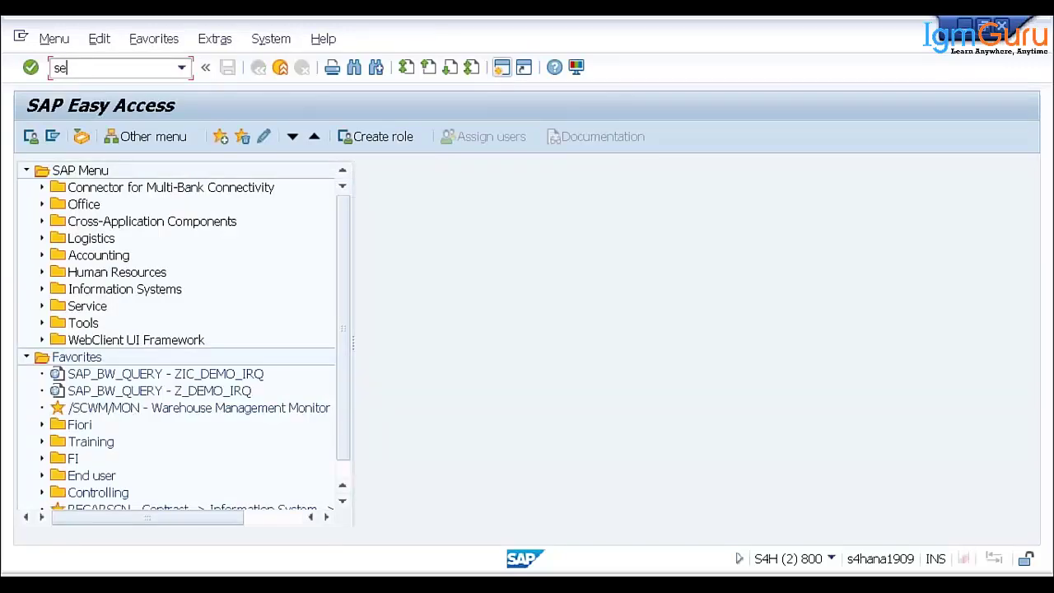
{"action": "type", "text": "11"}
{"action": "key", "text": "Return"}
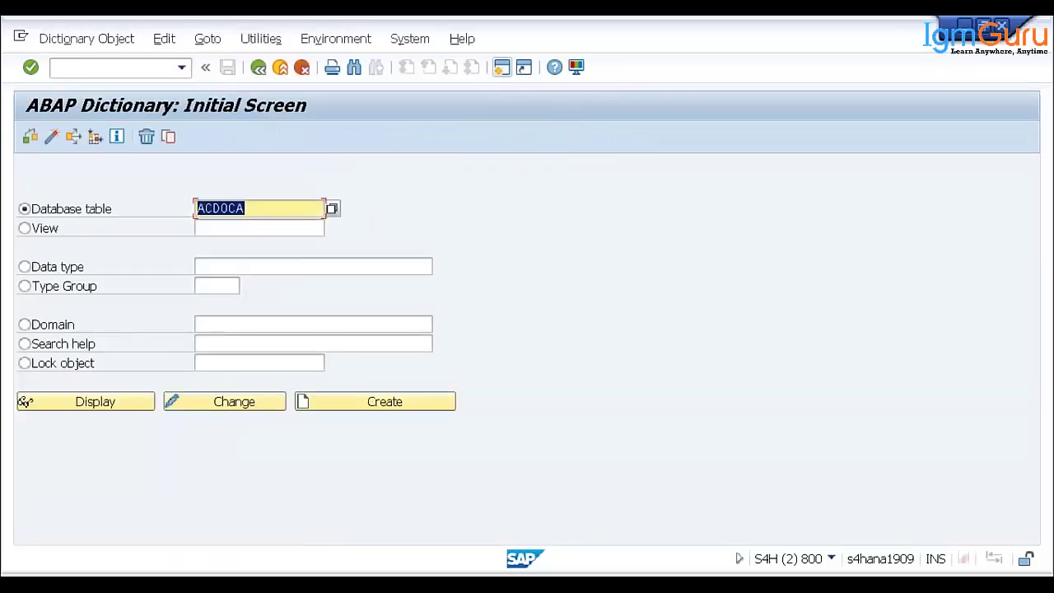
{"action": "left_click", "coordinate": [93, 407]}
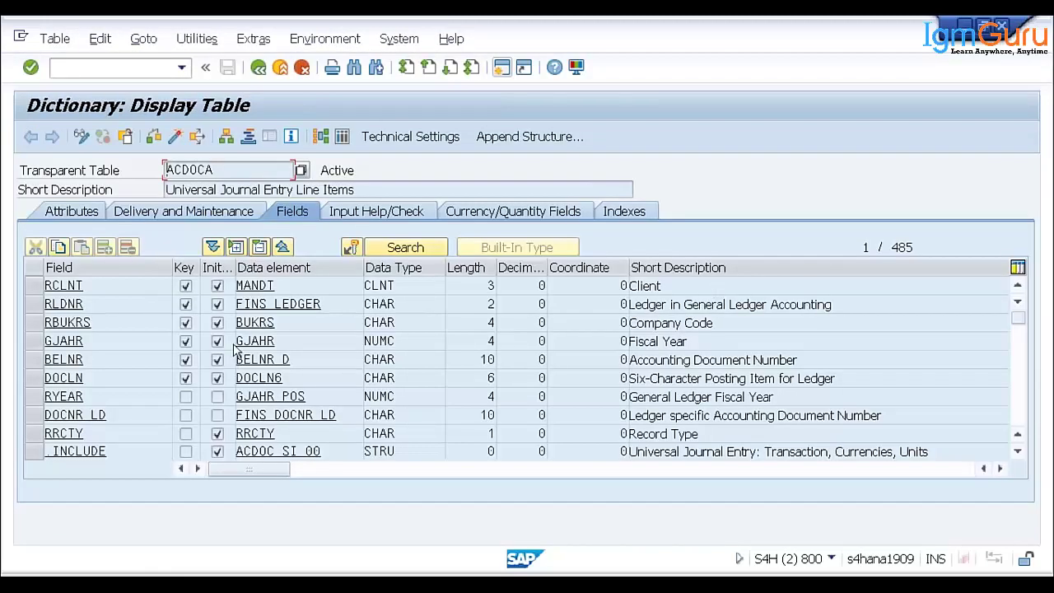
{"action": "left_click", "coordinate": [703, 285]}
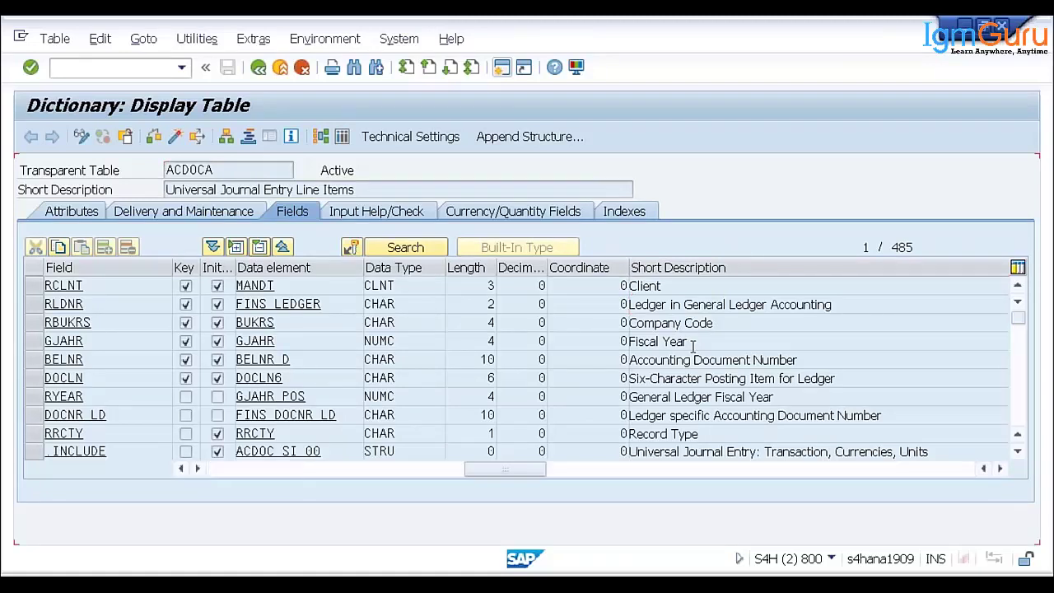
{"action": "scroll", "coordinate": [693, 346], "scroll_direction": "down", "scroll_amount": 1}
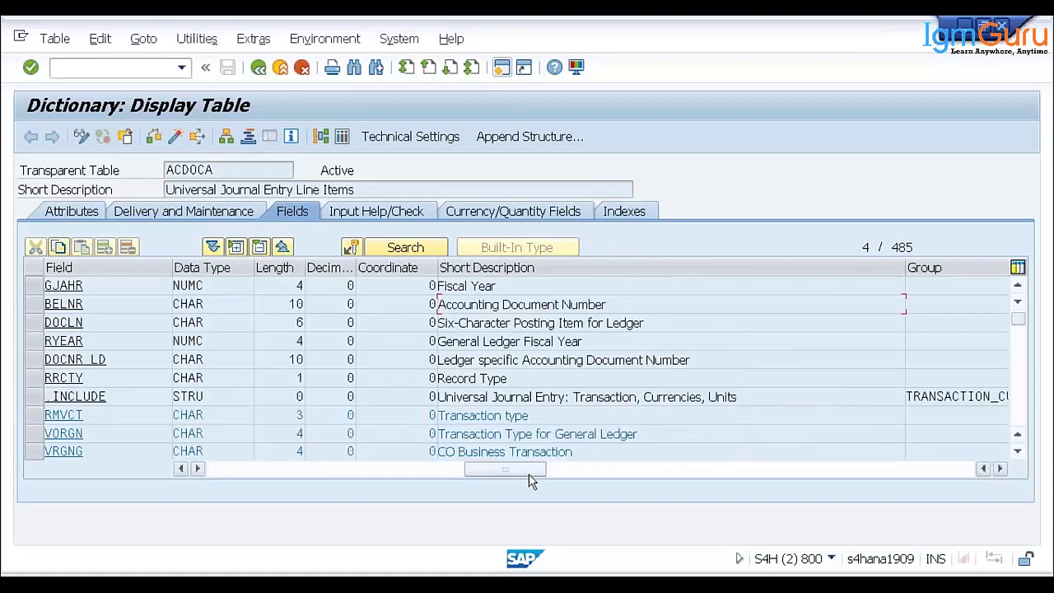
{"action": "left_click_drag", "start_coordinate": [532, 470], "coordinate": [195, 470]}
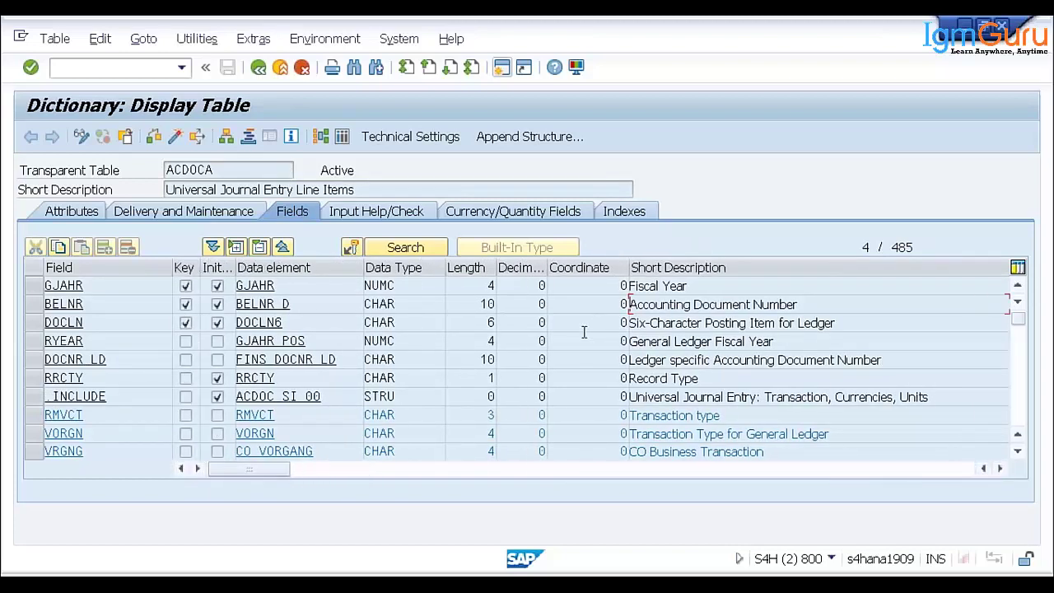
{"action": "left_click", "coordinate": [837, 325]}
{"action": "left_click", "coordinate": [913, 363]}
{"action": "left_click", "coordinate": [919, 383]}
{"action": "left_click", "coordinate": [1015, 453]}
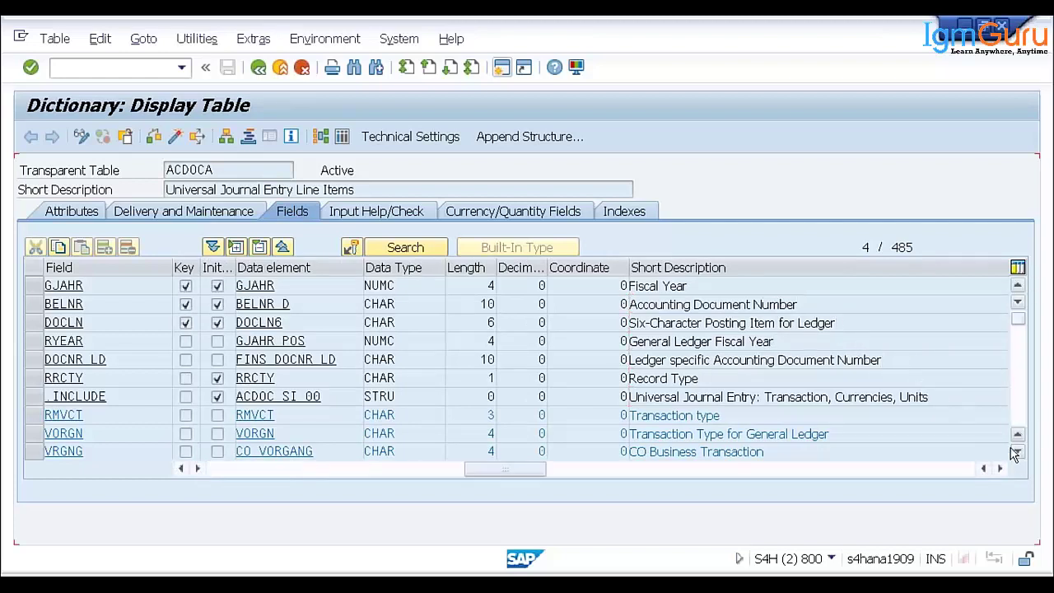
{"action": "left_click", "coordinate": [1016, 453]}
{"action": "left_click", "coordinate": [1015, 452]}
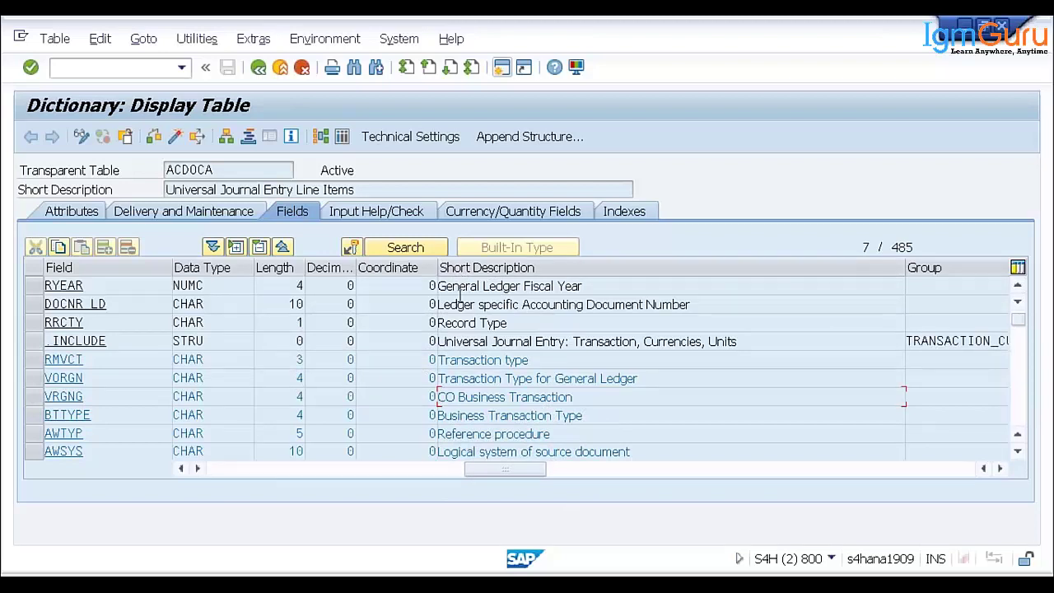
{"action": "left_click_drag", "start_coordinate": [460, 290], "coordinate": [523, 318]}
{"action": "key", "text": "Home"}
{"action": "scroll", "coordinate": [824, 407], "scroll_direction": "down", "scroll_amount": 1}
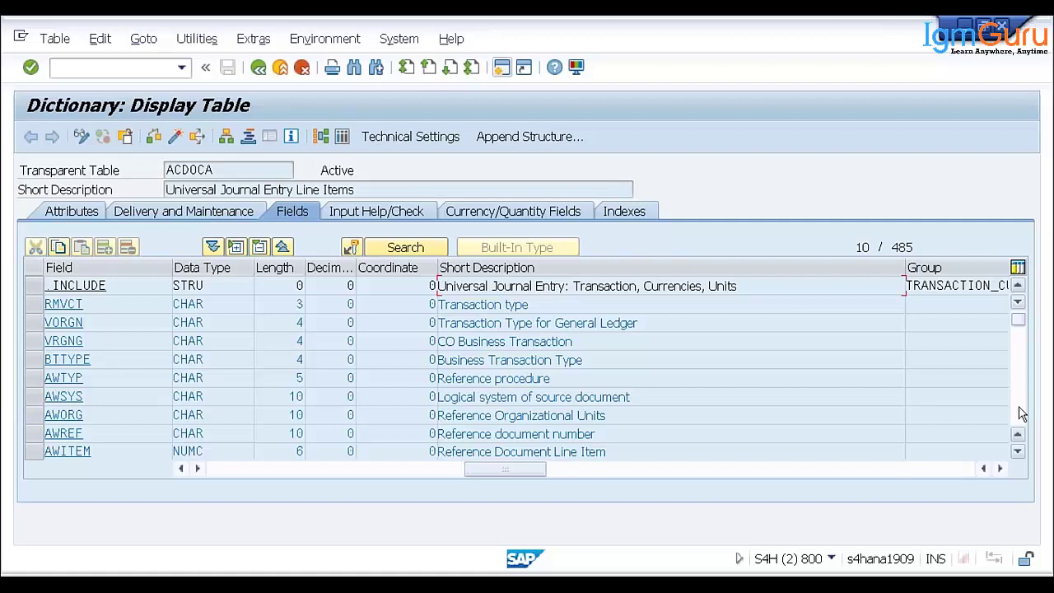
{"action": "left_click", "coordinate": [1019, 412]}
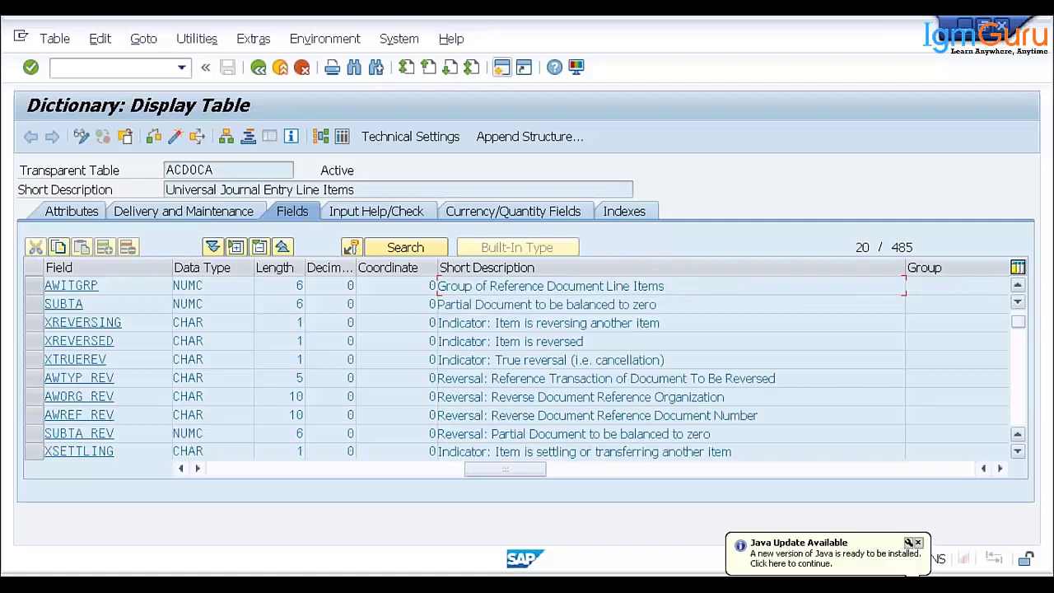
{"action": "key", "text": "Page_Down"}
{"action": "key", "text": "Page_Down"}
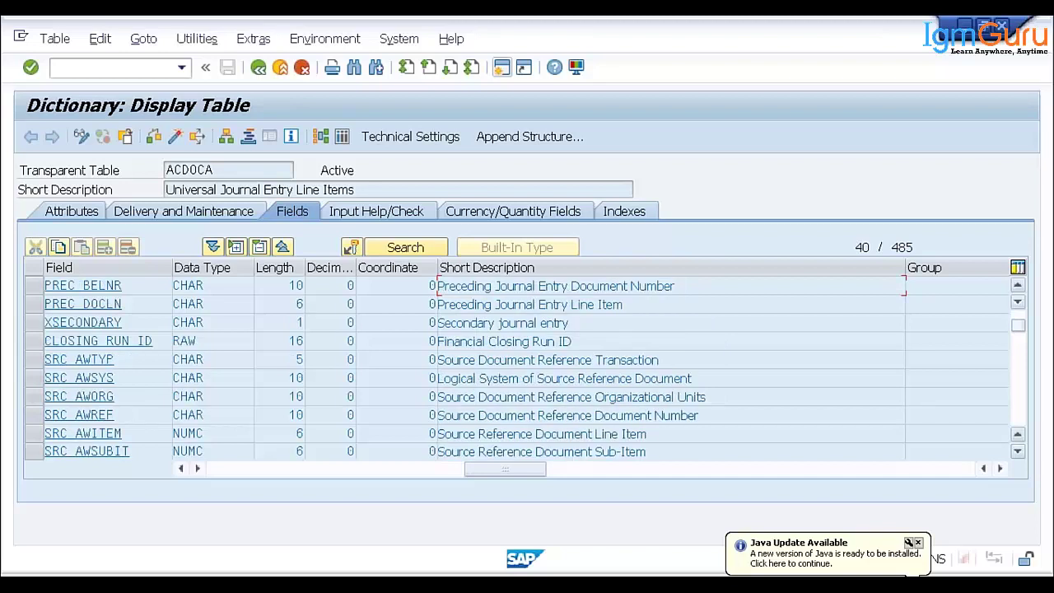
{"action": "key", "text": "Page_Down"}
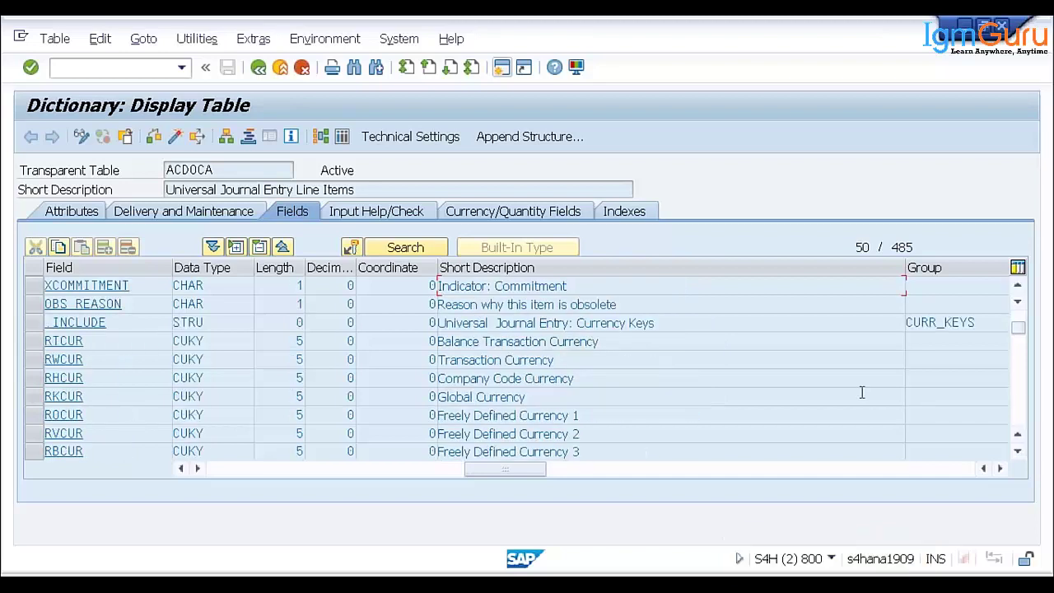
{"action": "left_click", "coordinate": [596, 417]}
{"action": "left_click", "coordinate": [1006, 451]}
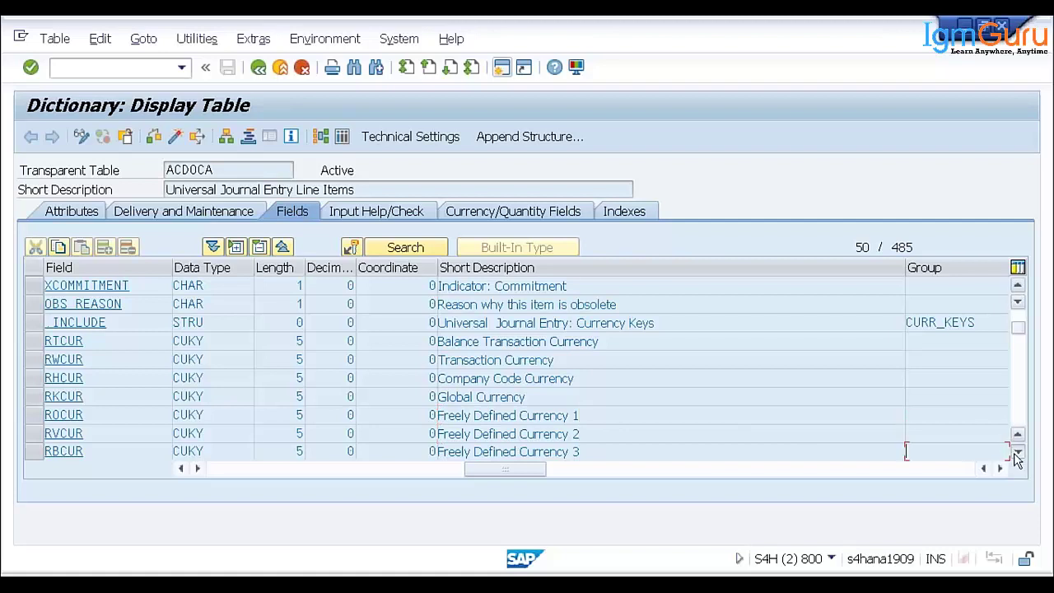
{"action": "left_click", "coordinate": [1018, 453]}
{"action": "left_click", "coordinate": [1017, 452]}
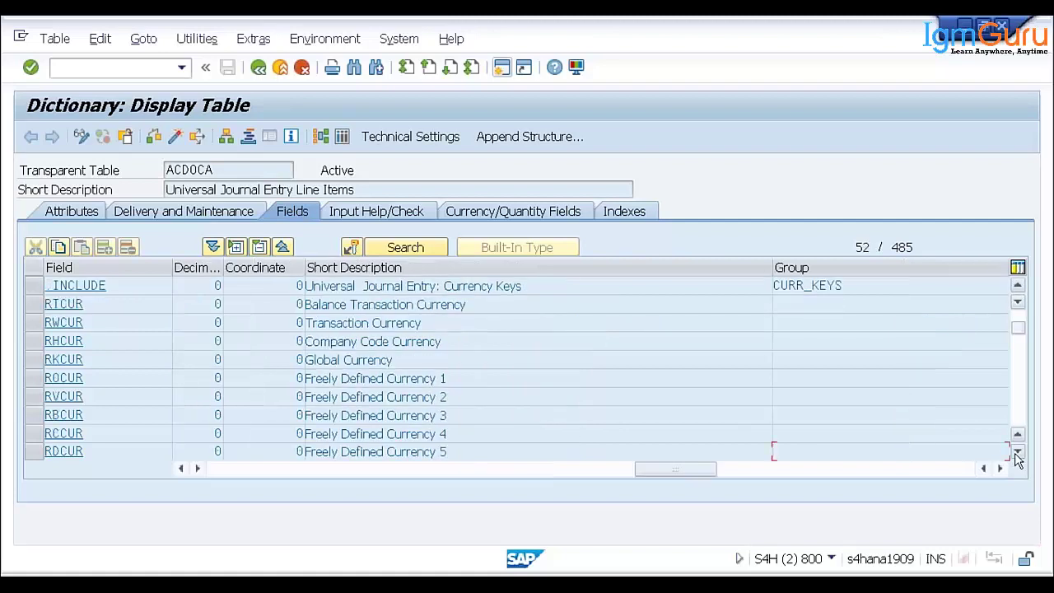
{"action": "left_click", "coordinate": [1018, 452]}
{"action": "left_click", "coordinate": [1018, 452]}
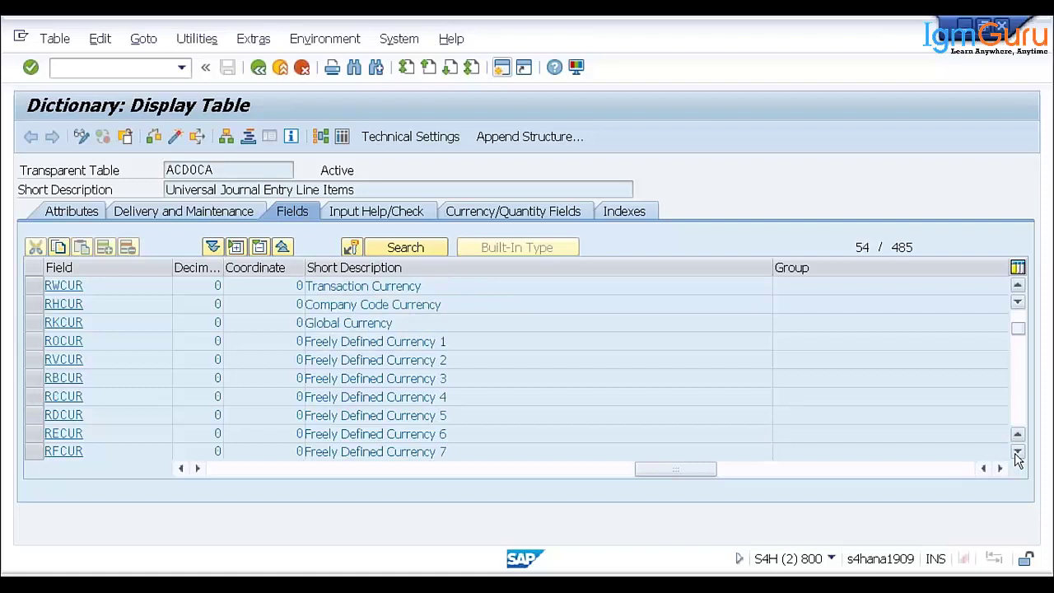
{"action": "left_click", "coordinate": [1018, 452]}
{"action": "left_click", "coordinate": [1018, 452]}
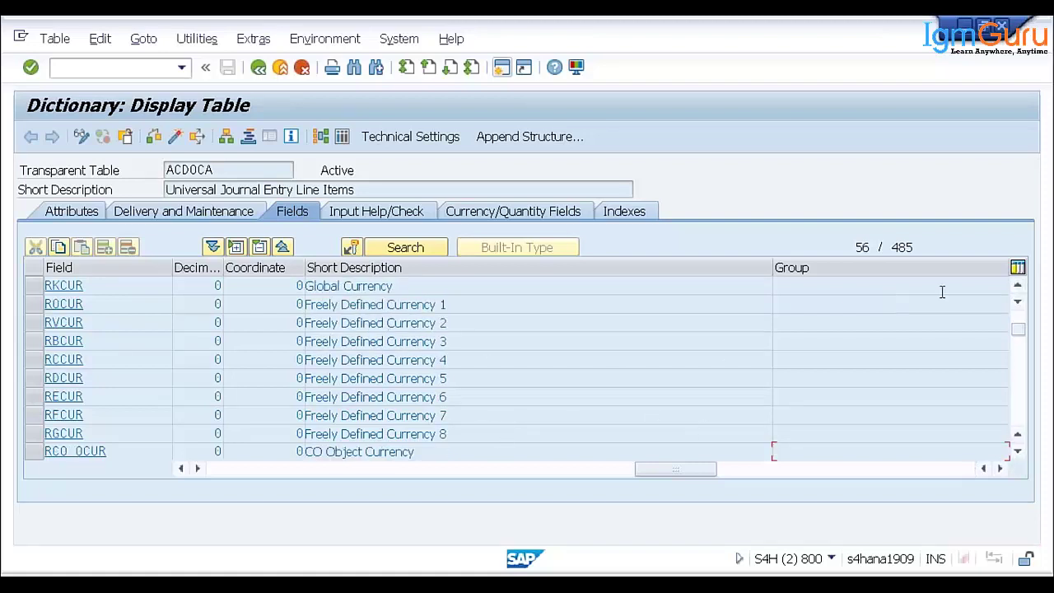
{"action": "left_click", "coordinate": [1018, 286]}
{"action": "left_click", "coordinate": [1018, 286]}
{"action": "left_click", "coordinate": [1019, 286]}
{"action": "left_click", "coordinate": [1020, 287]}
{"action": "left_click", "coordinate": [1019, 286]}
{"action": "left_click", "coordinate": [1020, 287]}
{"action": "left_click", "coordinate": [1019, 287]}
{"action": "left_click", "coordinate": [1020, 286]}
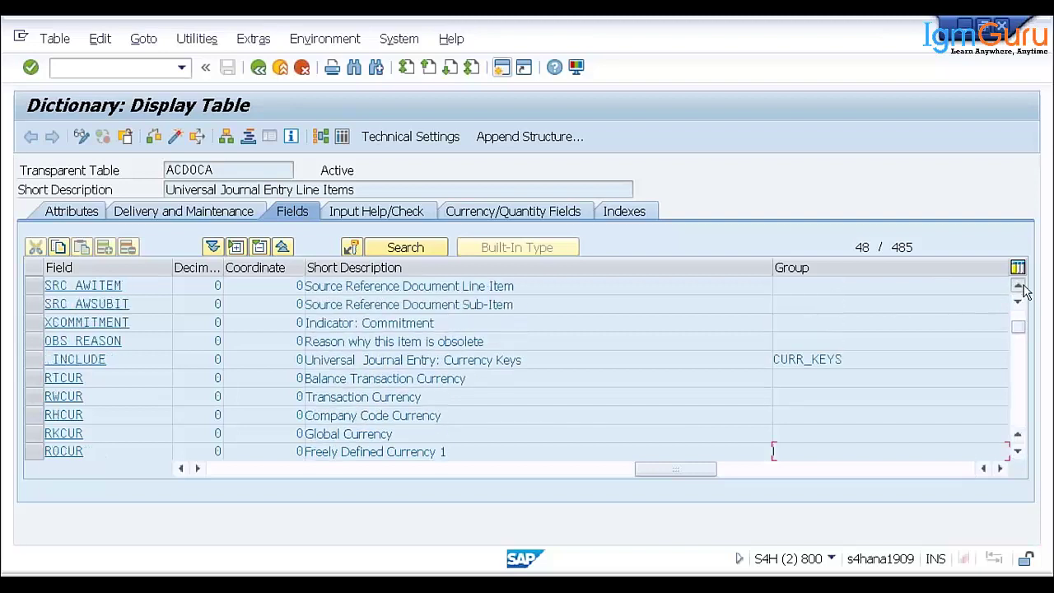
{"action": "left_click", "coordinate": [1019, 287]}
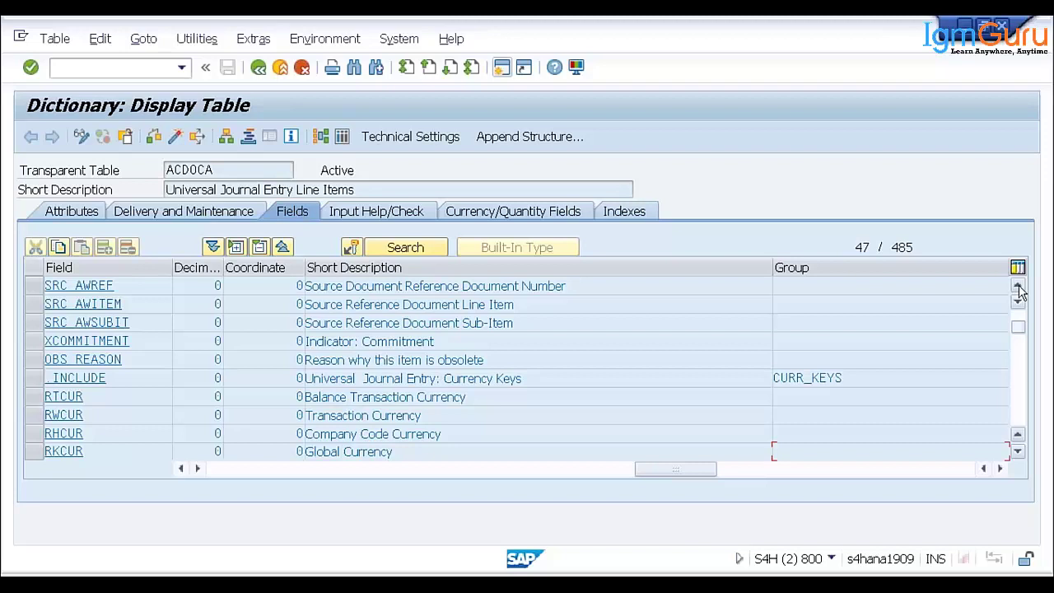
{"action": "left_click", "coordinate": [1019, 288]}
{"action": "left_click", "coordinate": [1018, 288]}
{"action": "left_click", "coordinate": [1019, 288]}
{"action": "left_click", "coordinate": [1018, 289]}
{"action": "left_click", "coordinate": [1018, 288]}
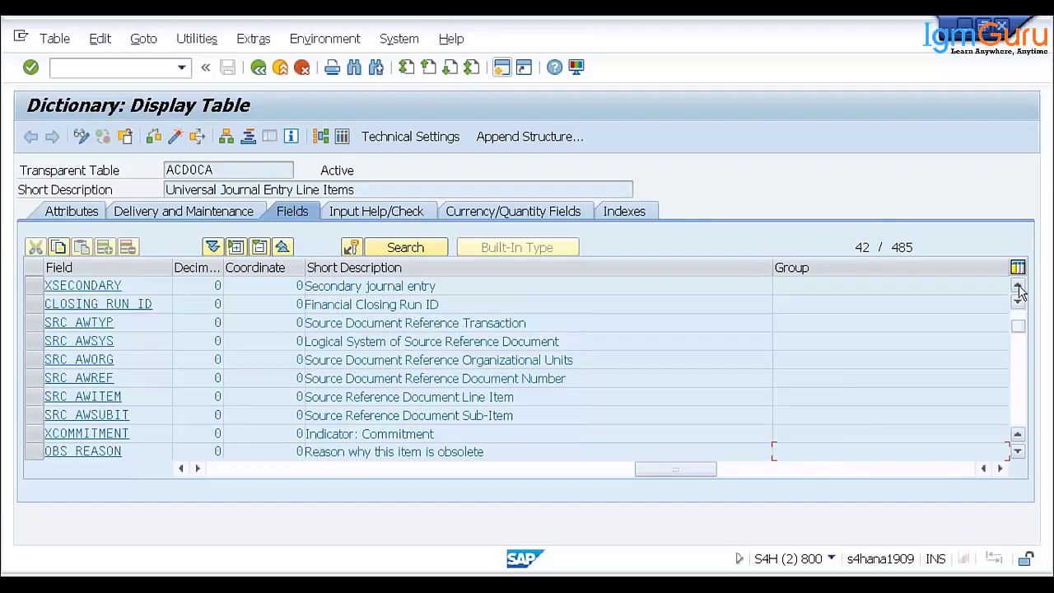
{"action": "left_click", "coordinate": [1019, 288]}
{"action": "left_click", "coordinate": [1018, 288]}
{"action": "left_click", "coordinate": [1019, 288]}
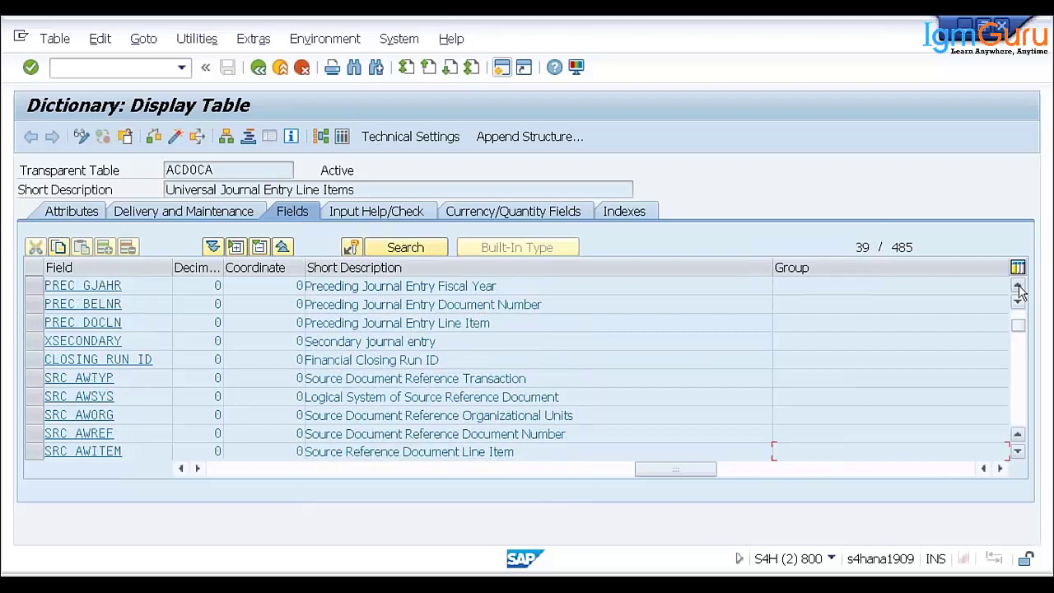
{"action": "left_click", "coordinate": [1019, 288]}
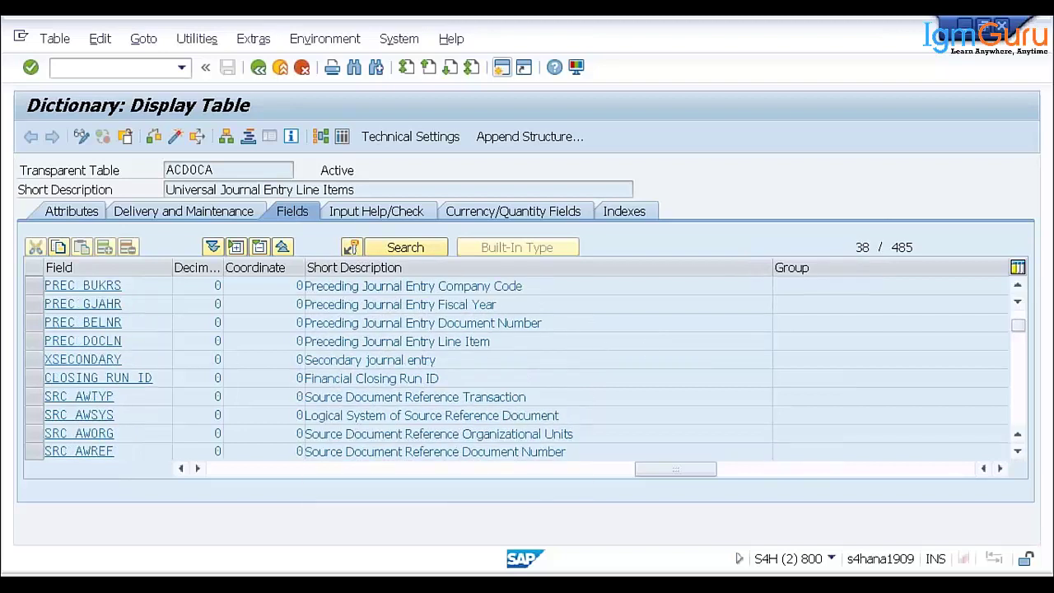
{"action": "scroll", "coordinate": [774, 451], "scroll_direction": "up", "scroll_amount": 3}
{"action": "scroll", "coordinate": [533, 347], "scroll_direction": "up", "scroll_amount": 2}
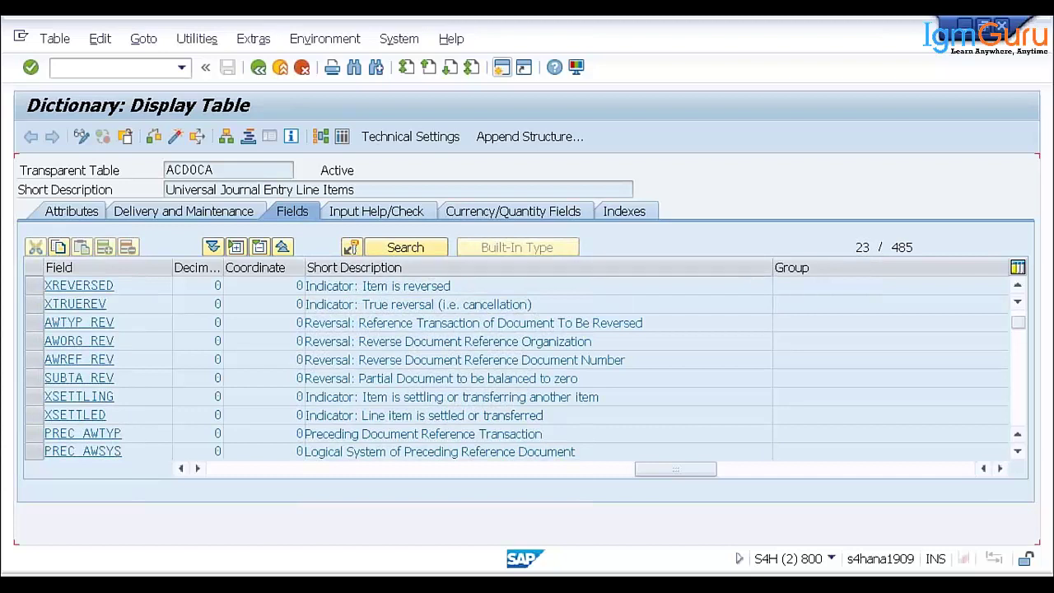
{"action": "scroll", "coordinate": [517, 371], "scroll_direction": "up", "scroll_amount": 3}
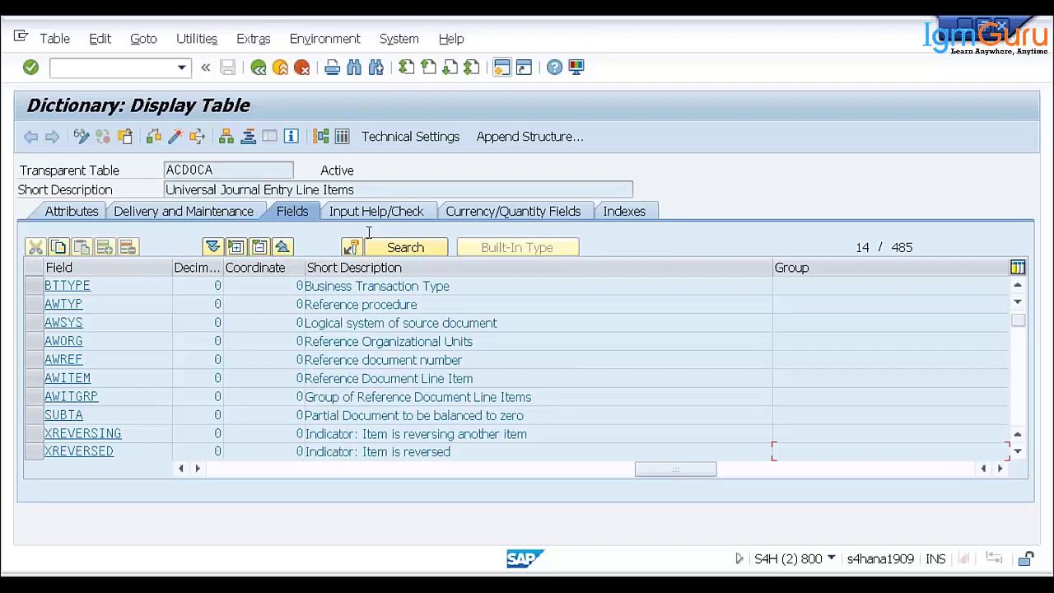
{"action": "left_click", "coordinate": [229, 171]}
{"action": "left_click_drag", "start_coordinate": [229, 171], "coordinate": [110, 171]}
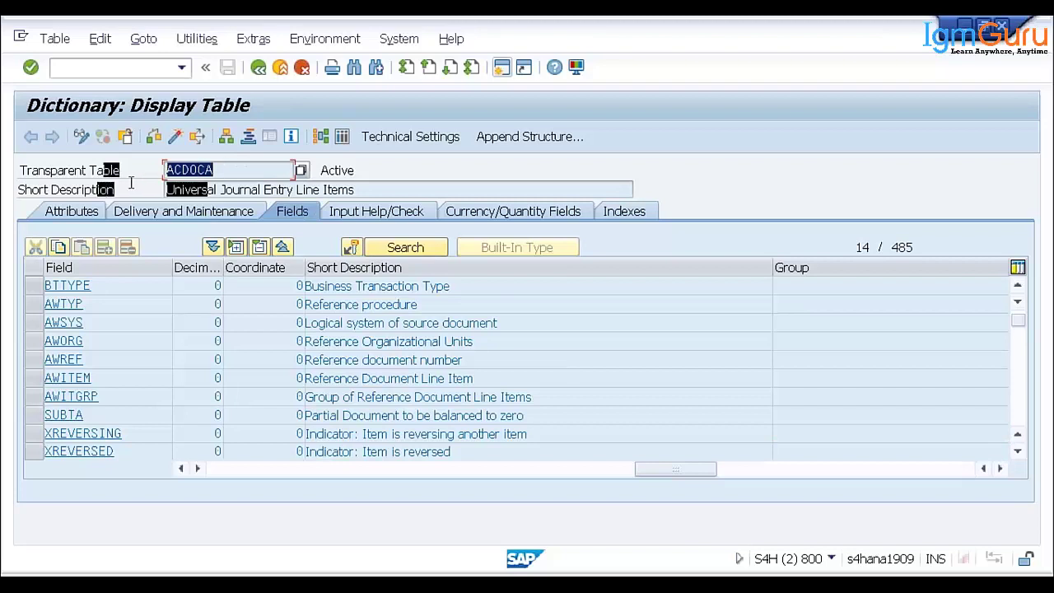
{"action": "left_click", "coordinate": [171, 170]}
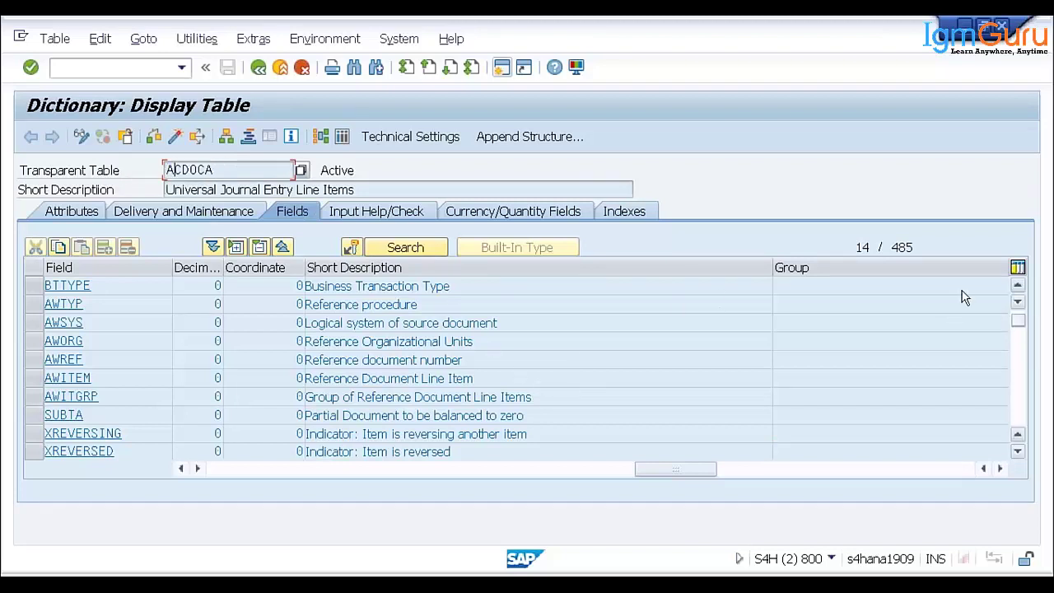
{"action": "left_click_drag", "start_coordinate": [914, 247], "coordinate": [886, 247]}
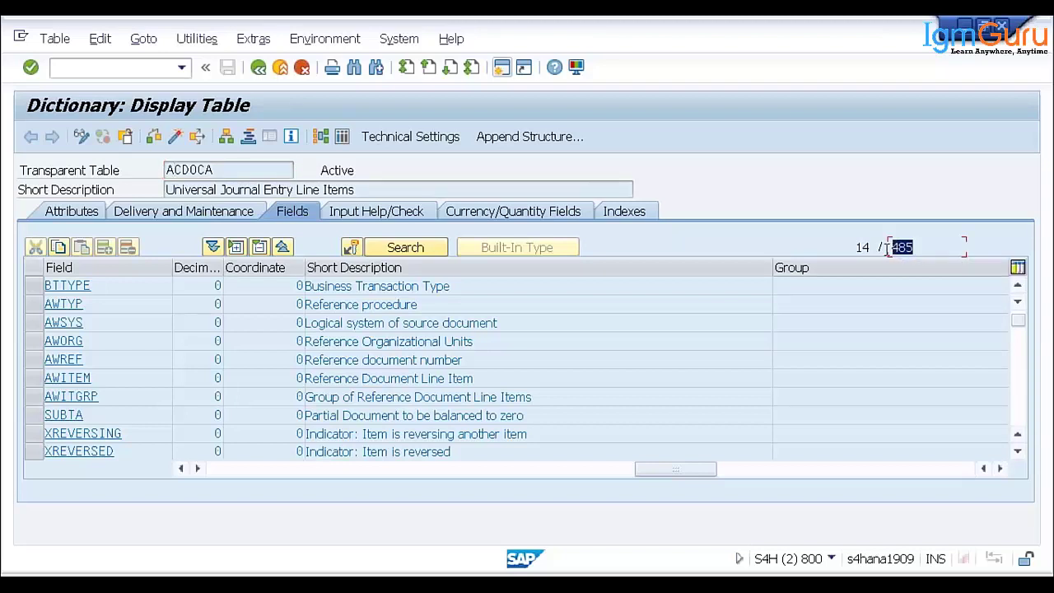
{"action": "left_click", "coordinate": [887, 247]}
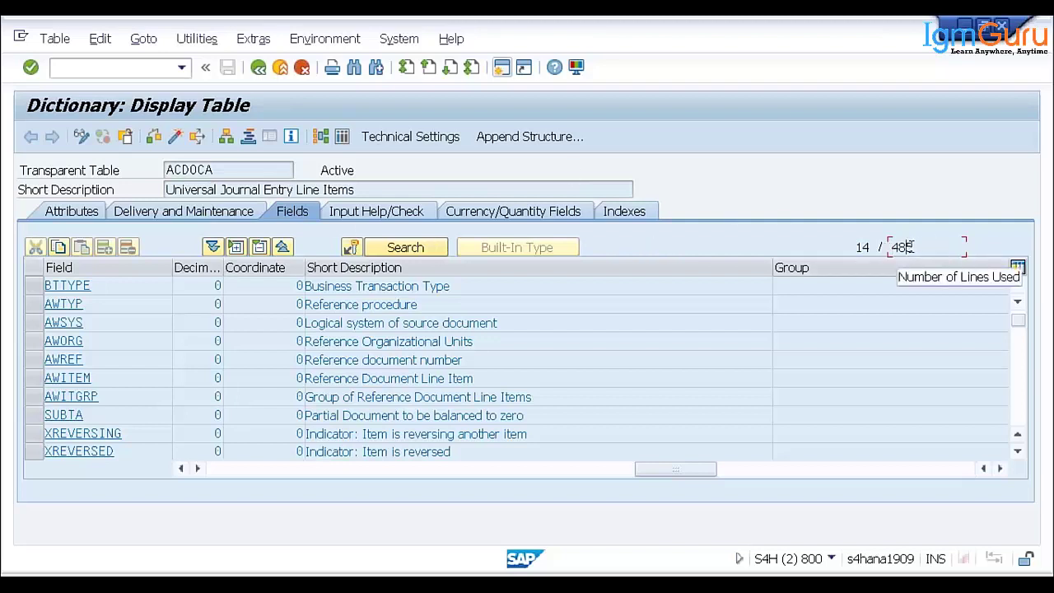
{"action": "left_click_drag", "start_coordinate": [927, 247], "coordinate": [881, 252]}
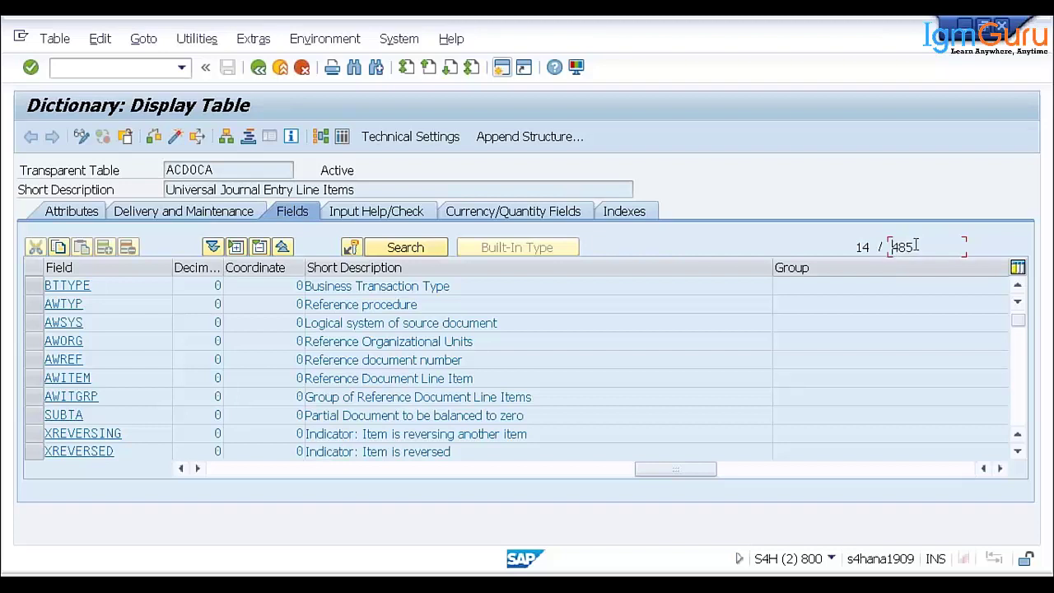
{"action": "left_click", "coordinate": [890, 248]}
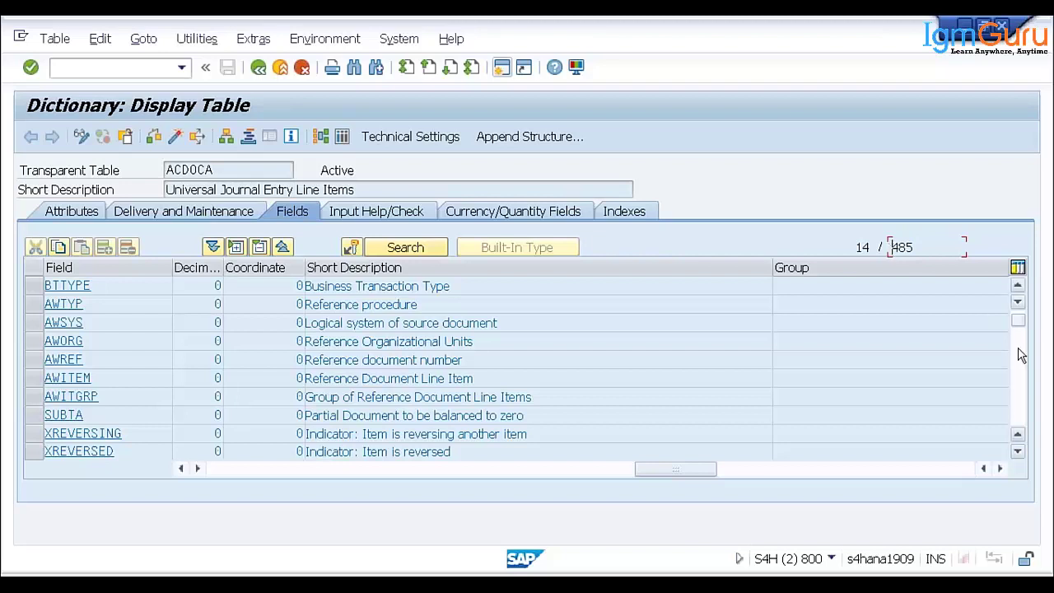
{"action": "left_click_drag", "start_coordinate": [924, 247], "coordinate": [882, 256]}
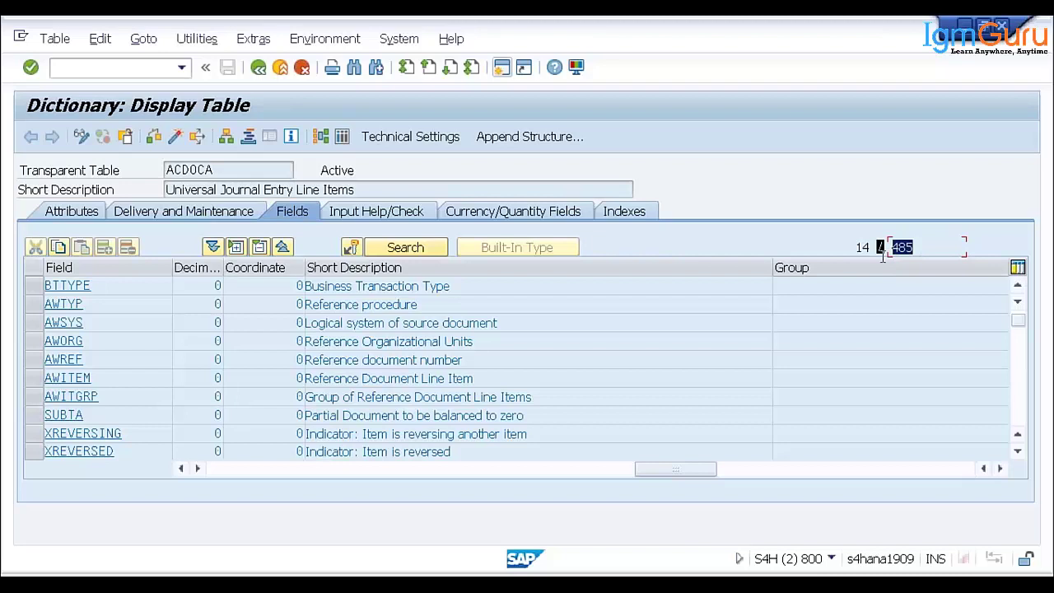
{"action": "left_click_drag", "start_coordinate": [882, 256], "coordinate": [890, 257]}
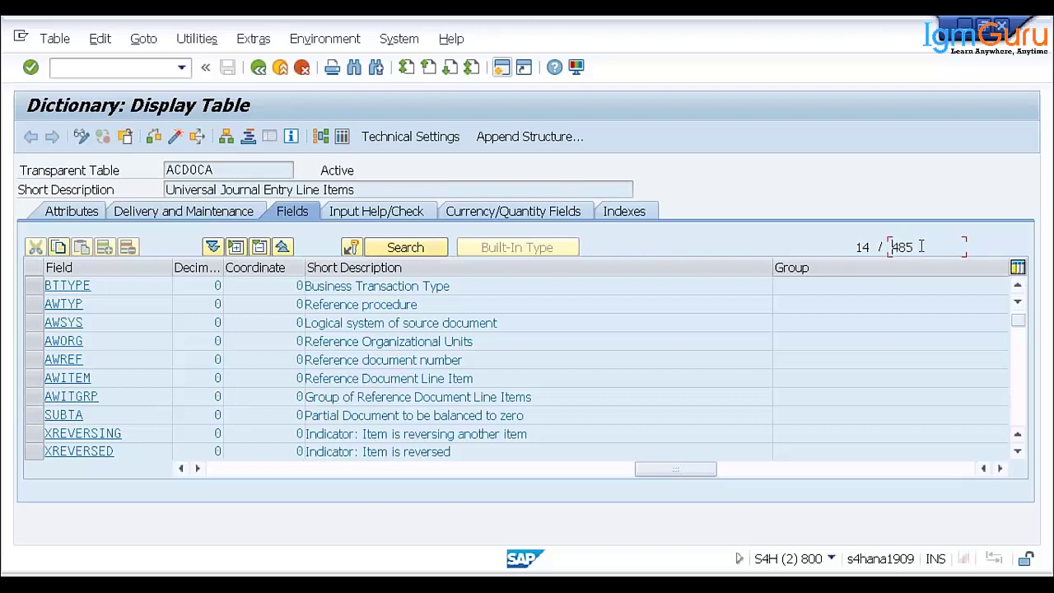
{"action": "left_click", "coordinate": [891, 258]}
{"action": "left_click", "coordinate": [219, 473]}
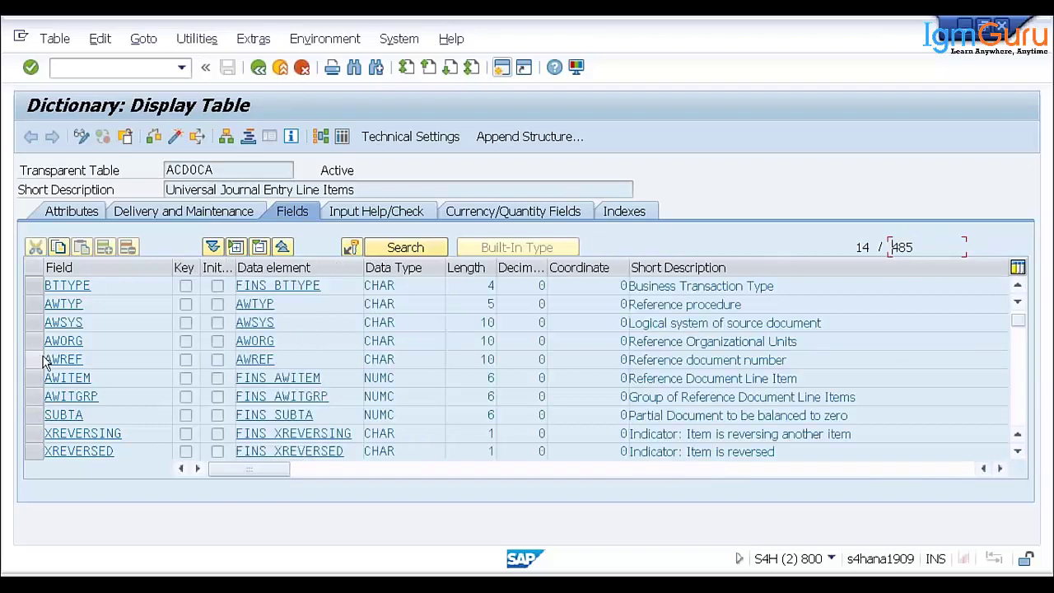
- Mark the include for transaction, currency and unit fields near the top of the ACDOCA field list
{"action": "scroll", "coordinate": [47, 365], "scroll_direction": "up", "scroll_amount": 1}
{"action": "scroll", "coordinate": [47, 365], "scroll_direction": "up", "scroll_amount": 4}
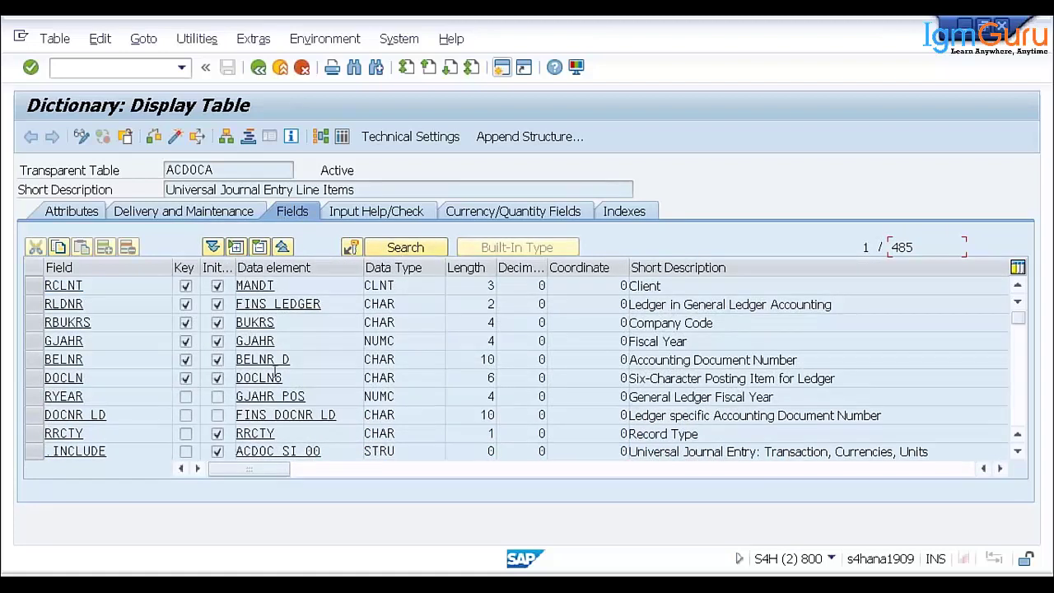
{"action": "scroll", "coordinate": [347, 385], "scroll_direction": "down", "scroll_amount": 1}
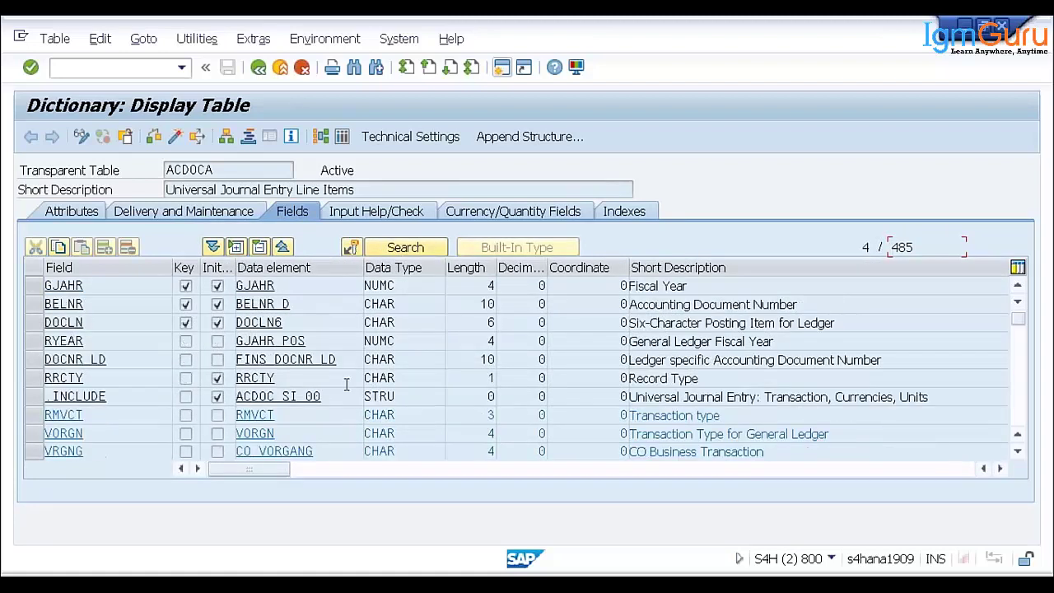
{"action": "left_click", "coordinate": [34, 397]}
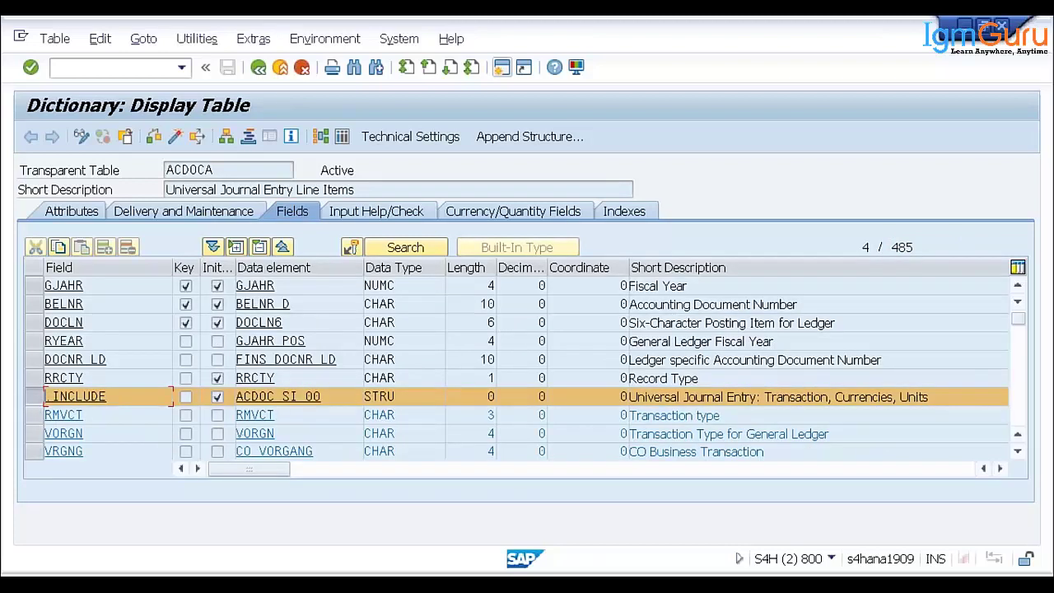
- Mark the include for G/L additional account assignments further down the field list
{"action": "scroll", "coordinate": [85, 414], "scroll_direction": "down", "scroll_amount": 2}
{"action": "scroll", "coordinate": [72, 428], "scroll_direction": "down", "scroll_amount": 7}
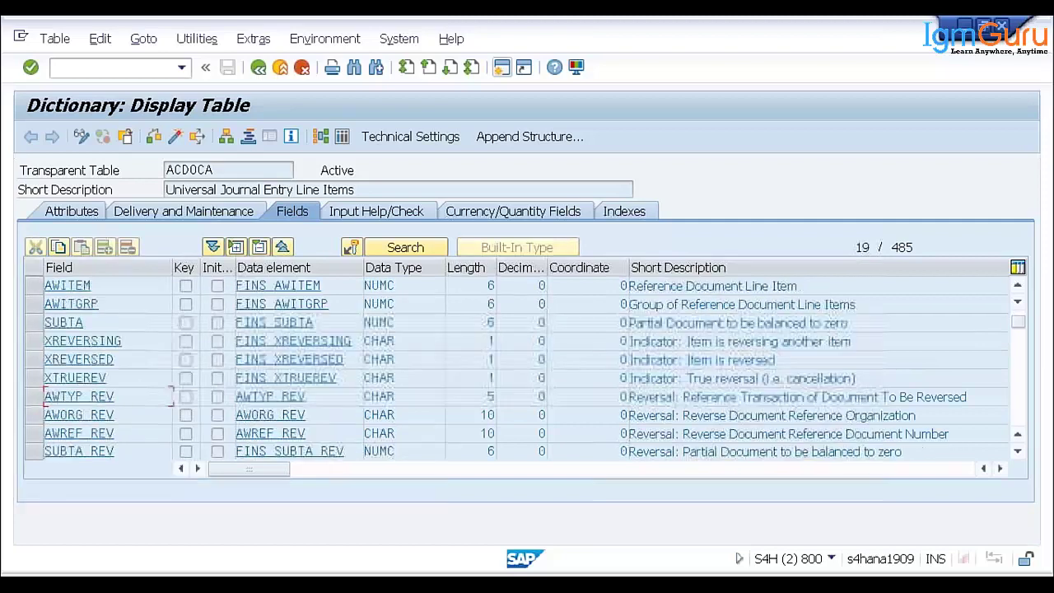
{"action": "scroll", "coordinate": [527, 368], "scroll_direction": "down", "scroll_amount": 7}
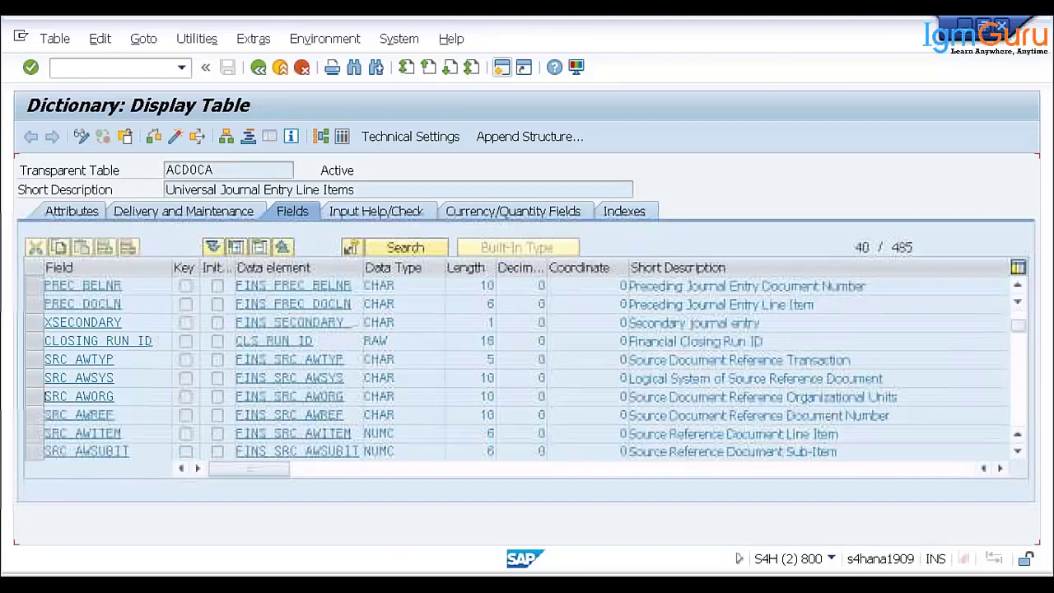
{"action": "scroll", "coordinate": [527, 369], "scroll_direction": "down", "scroll_amount": 6}
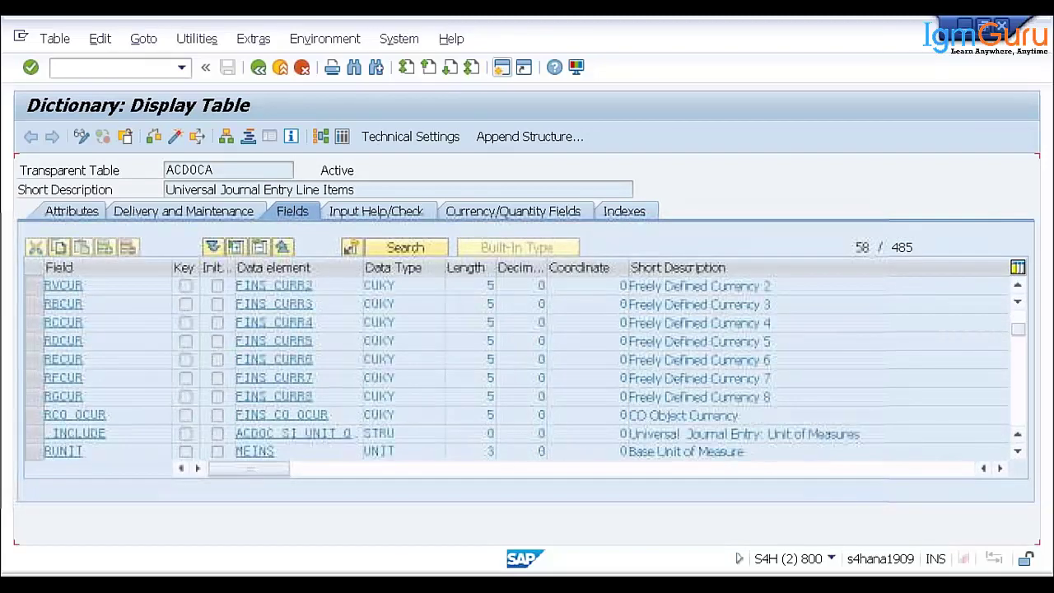
{"action": "scroll", "coordinate": [72, 412], "scroll_direction": "up", "scroll_amount": 1}
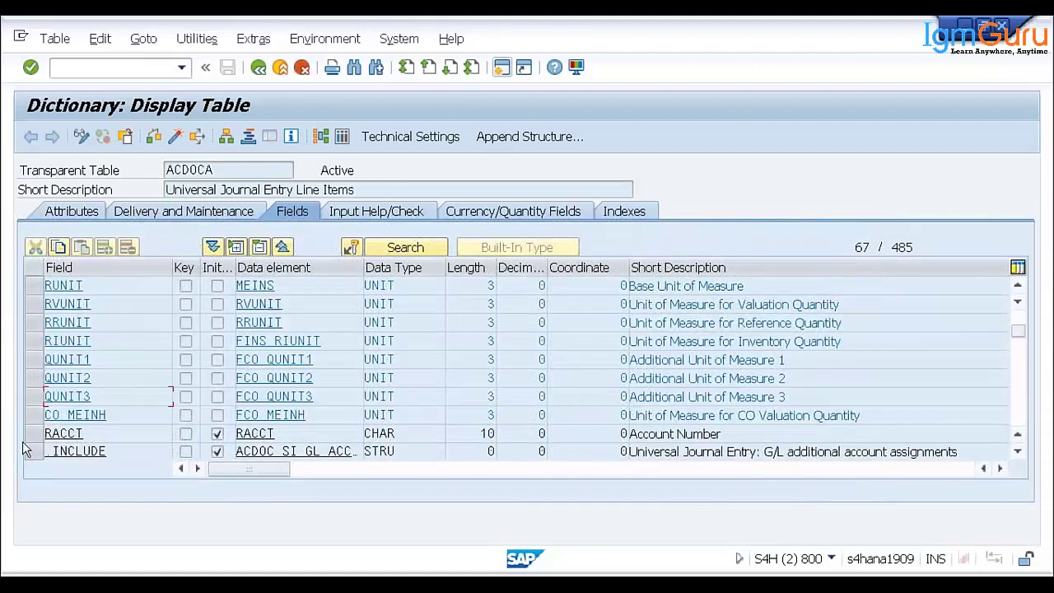
{"action": "left_click", "coordinate": [33, 451]}
- Mark the Value Fields include and highlight its description text
{"action": "scroll", "coordinate": [92, 416], "scroll_direction": "down", "scroll_amount": 2}
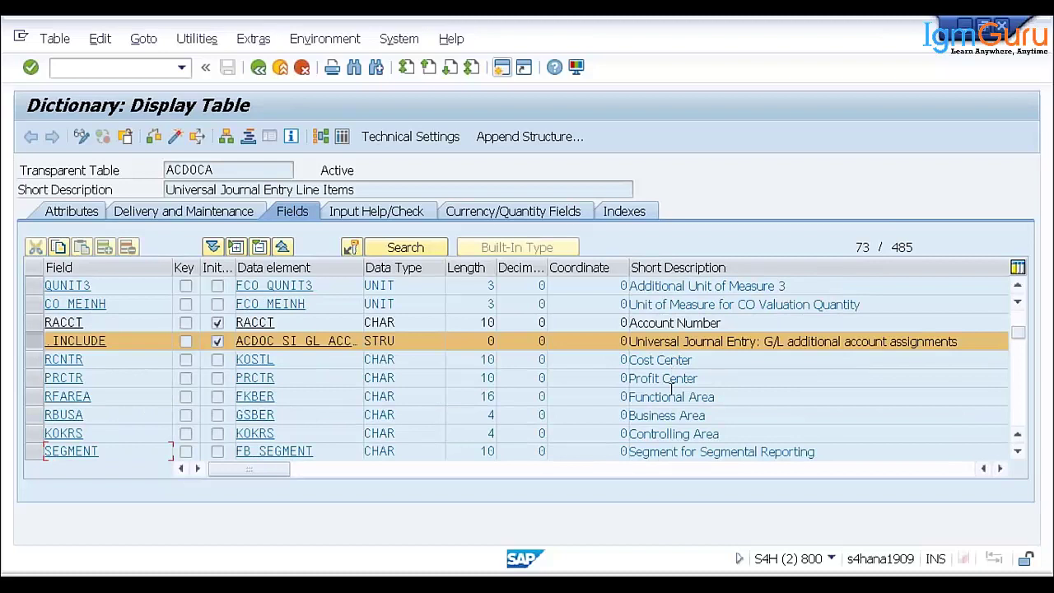
{"action": "scroll", "coordinate": [675, 400], "scroll_direction": "down", "scroll_amount": 1}
{"action": "scroll", "coordinate": [695, 353], "scroll_direction": "down", "scroll_amount": 1}
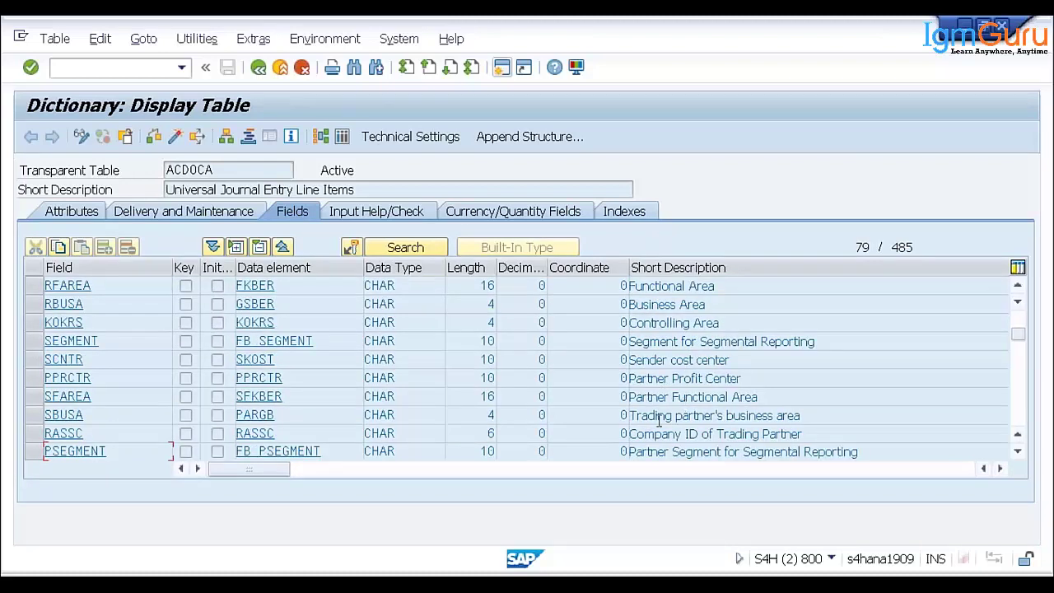
{"action": "scroll", "coordinate": [697, 412], "scroll_direction": "down", "scroll_amount": 2}
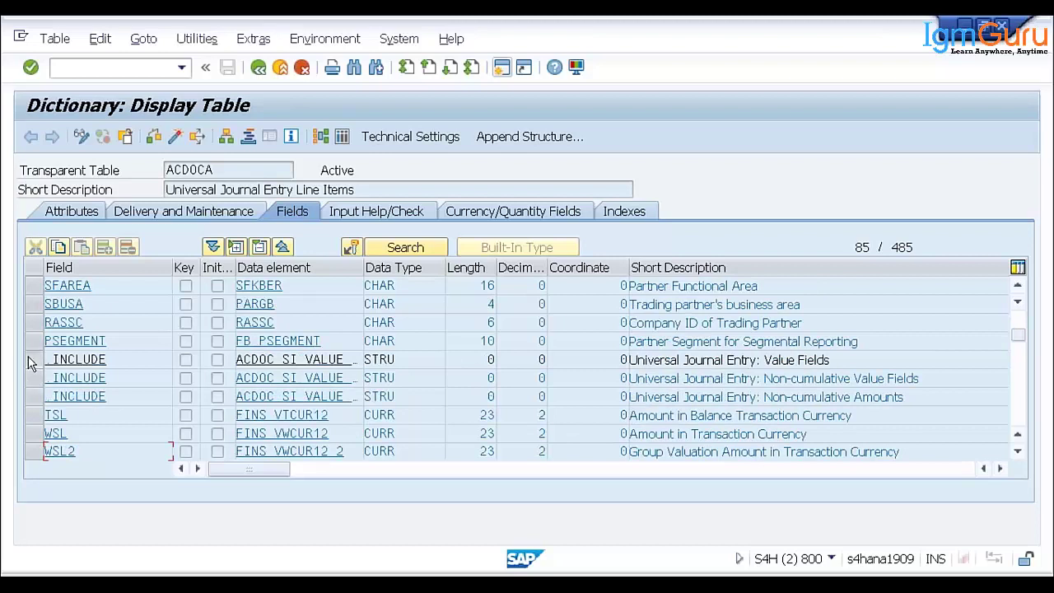
{"action": "left_click", "coordinate": [34, 359]}
{"action": "left_click_drag", "start_coordinate": [832, 360], "coordinate": [621, 389]}
{"action": "scroll", "coordinate": [218, 387], "scroll_direction": "down", "scroll_amount": 2}
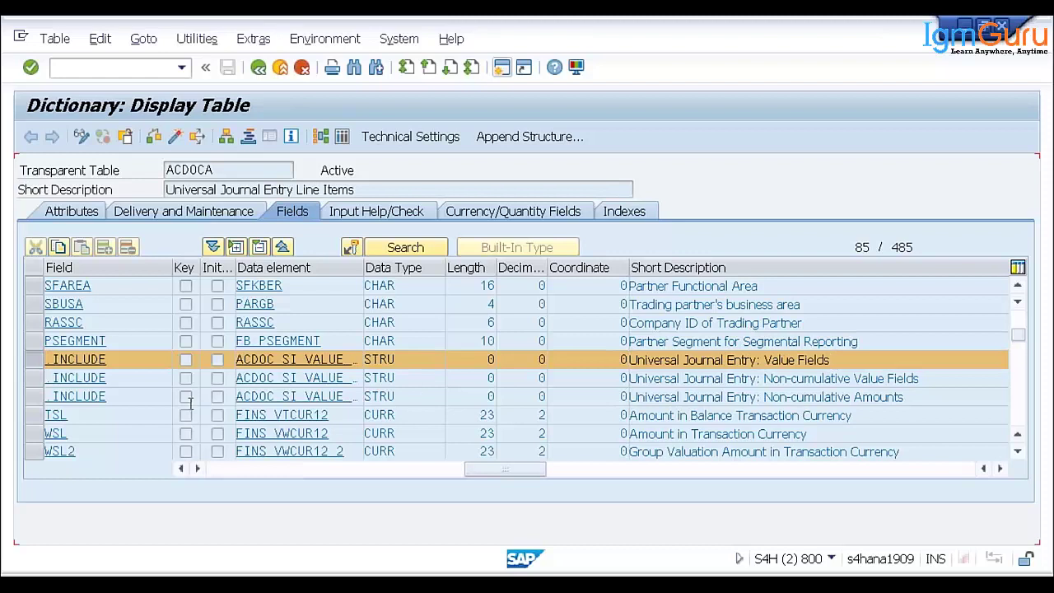
- Scroll the ACDOCA fields past amounts, quantities and MATNR to the FI subledger include at row 208
{"action": "scroll", "coordinate": [198, 390], "scroll_direction": "down", "scroll_amount": 2}
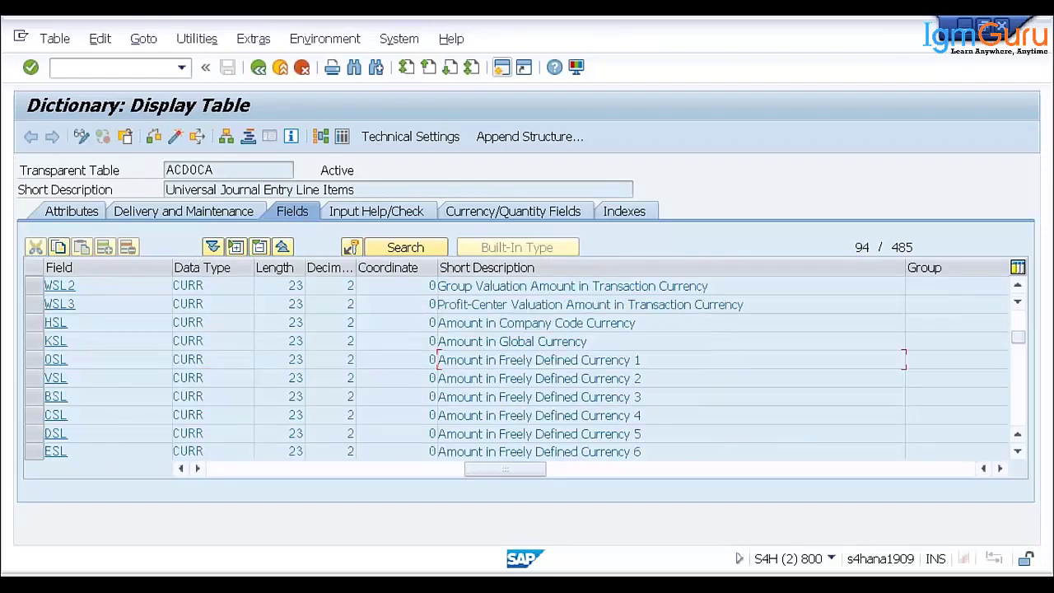
{"action": "scroll", "coordinate": [516, 368], "scroll_direction": "down", "scroll_amount": 8}
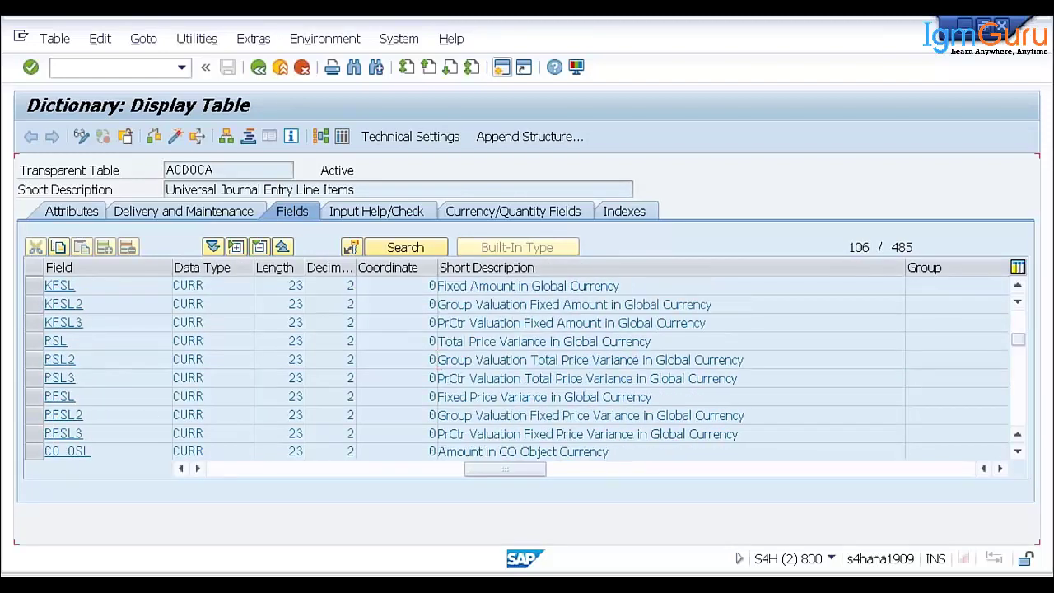
{"action": "scroll", "coordinate": [516, 368], "scroll_direction": "down", "scroll_amount": 4}
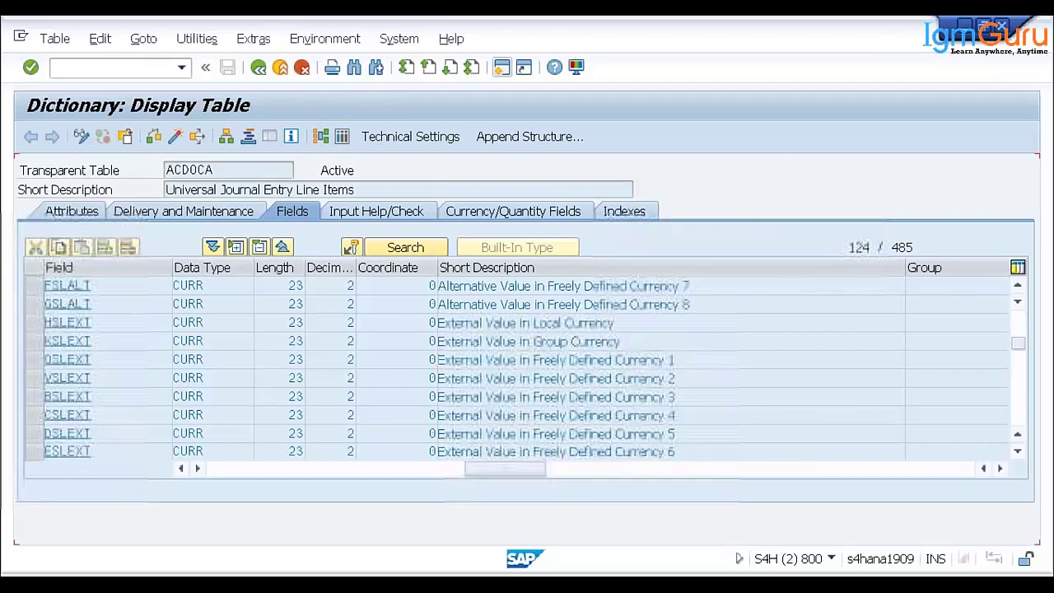
{"action": "scroll", "coordinate": [517, 368], "scroll_direction": "down", "scroll_amount": 7}
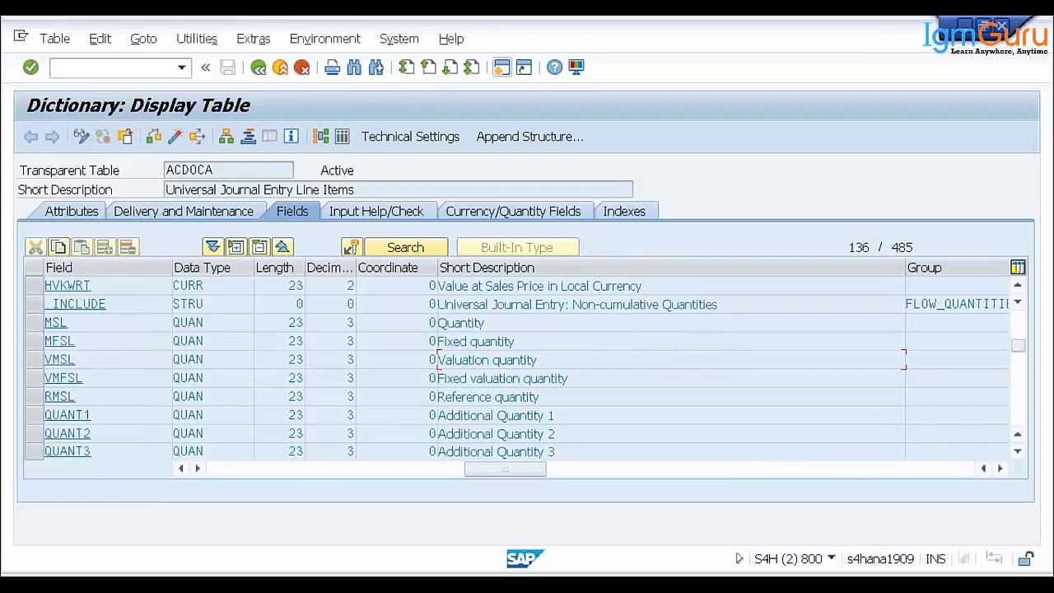
{"action": "scroll", "coordinate": [516, 368], "scroll_direction": "down", "scroll_amount": 4}
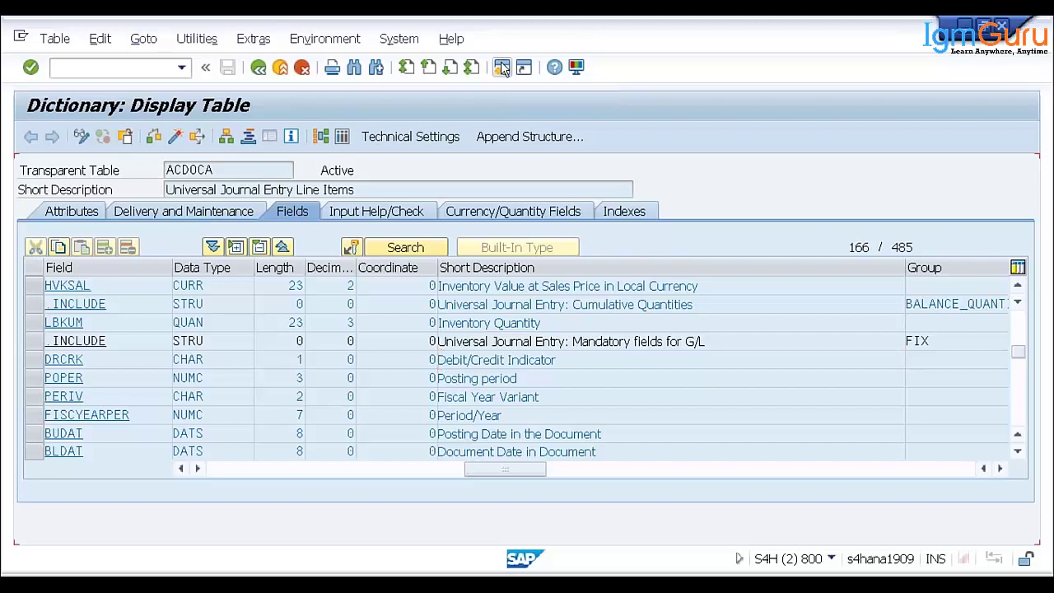
{"action": "scroll", "coordinate": [536, 109], "scroll_direction": "down", "scroll_amount": 1}
{"action": "scroll", "coordinate": [607, 391], "scroll_direction": "down", "scroll_amount": 2}
{"action": "scroll", "coordinate": [608, 391], "scroll_direction": "down", "scroll_amount": 3}
{"action": "scroll", "coordinate": [438, 360], "scroll_direction": "down", "scroll_amount": 3}
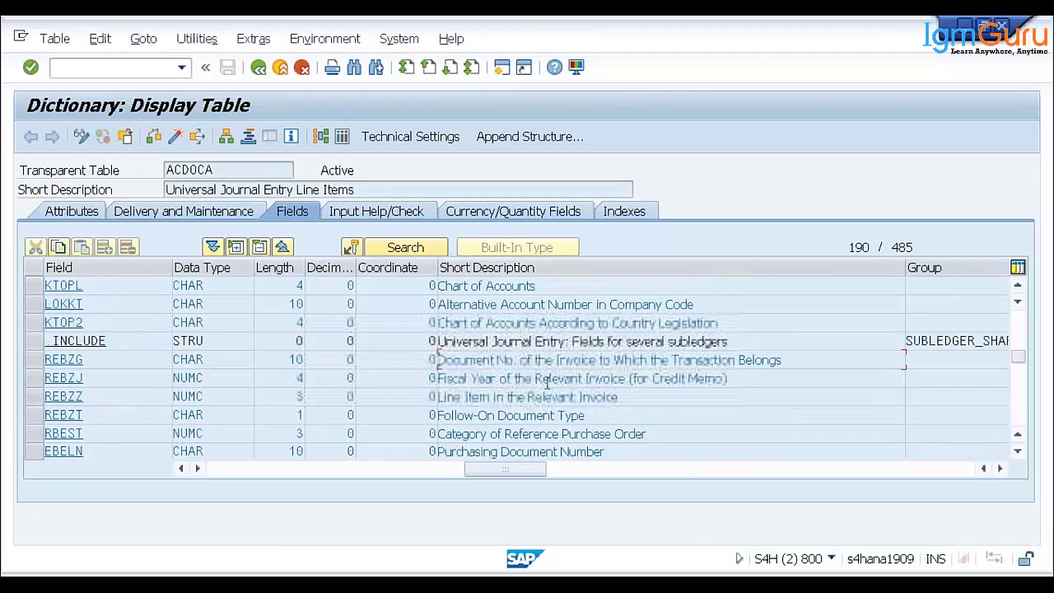
{"action": "scroll", "coordinate": [592, 387], "scroll_direction": "down", "scroll_amount": 2}
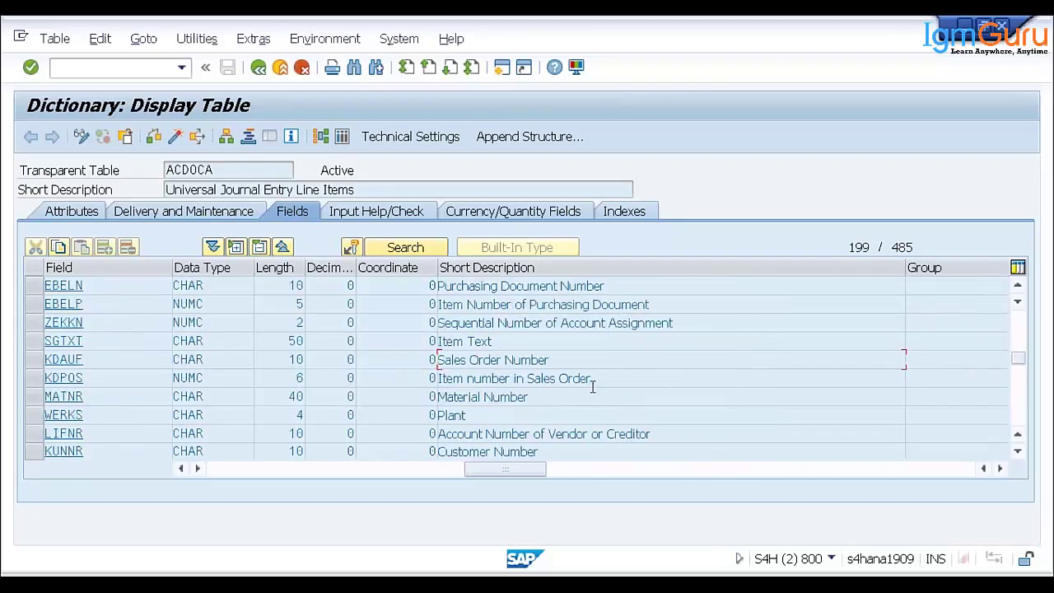
{"action": "scroll", "coordinate": [593, 394], "scroll_direction": "down", "scroll_amount": 2}
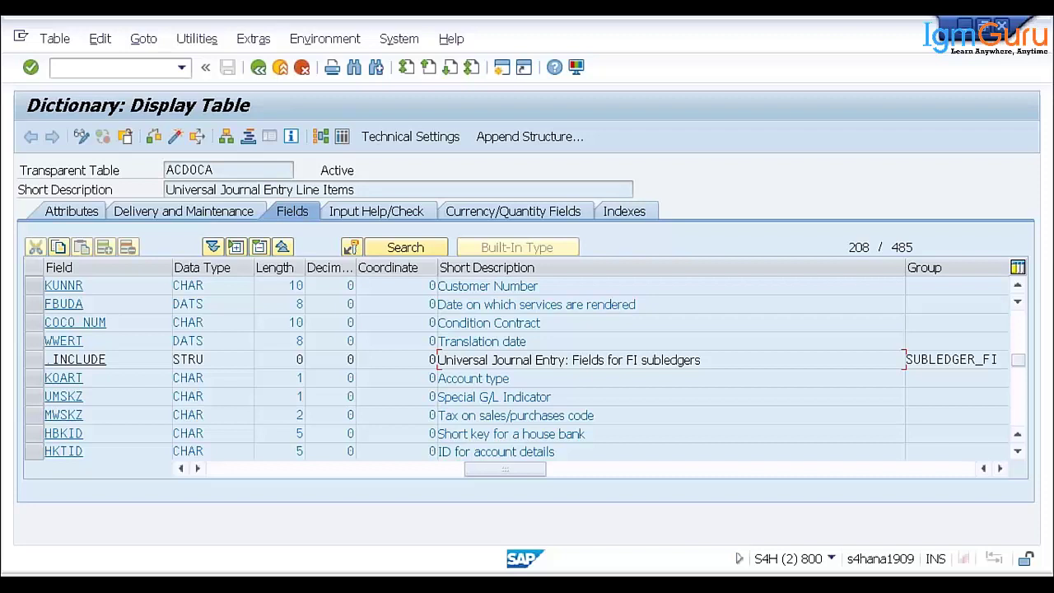
- Run vendor creation /nFK01 and cancel the Business Partner creation prompt it redirects to
{"action": "left_click", "coordinate": [98, 70]}
{"action": "type", "text": "/n"}
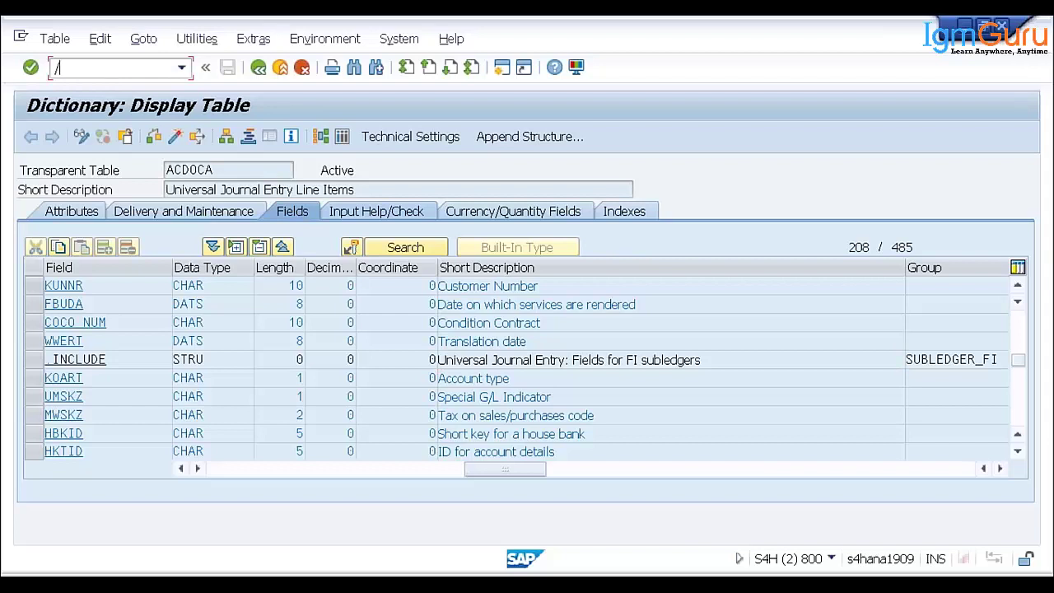
{"action": "type", "text": "fk01"}
{"action": "key", "text": "Return"}
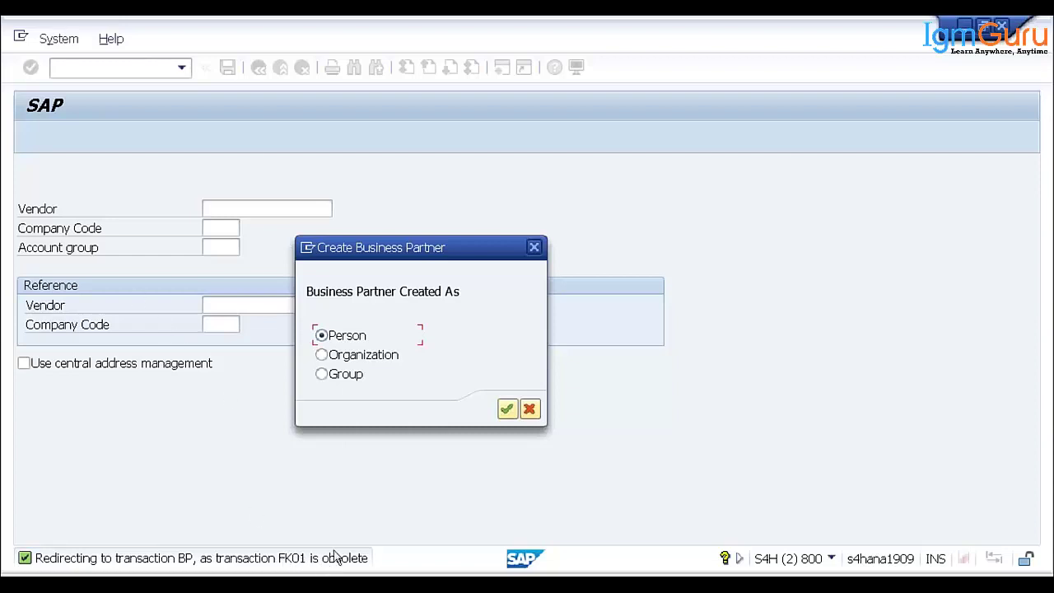
{"action": "left_click", "coordinate": [528, 408]}
- Run customer creation FD01 and dismiss its Business Partner creation prompt
{"action": "type", "text": "fd01"}
{"action": "key", "text": "Return"}
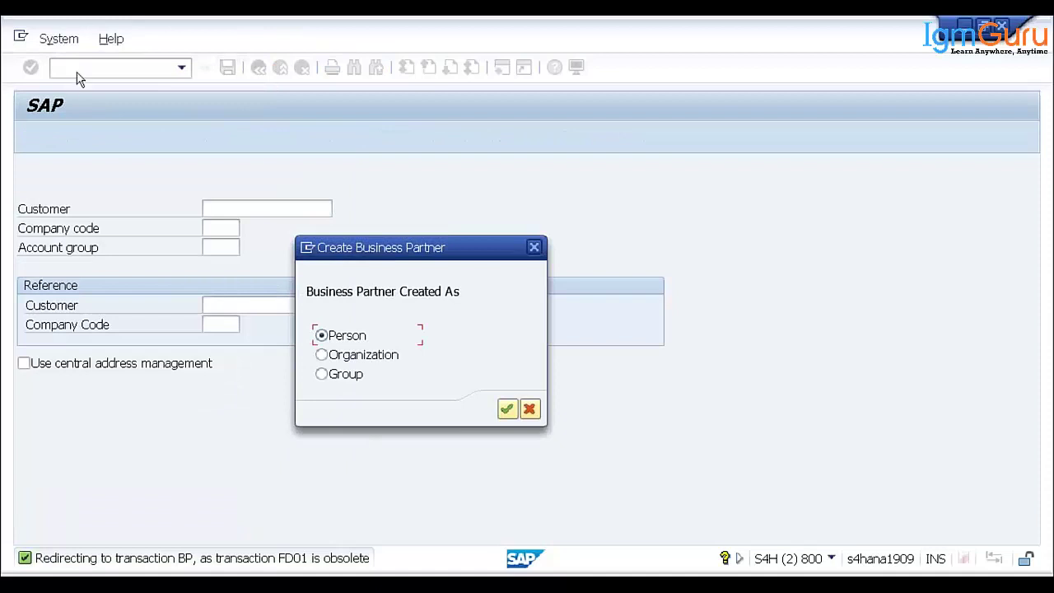
{"action": "left_click", "coordinate": [533, 247]}
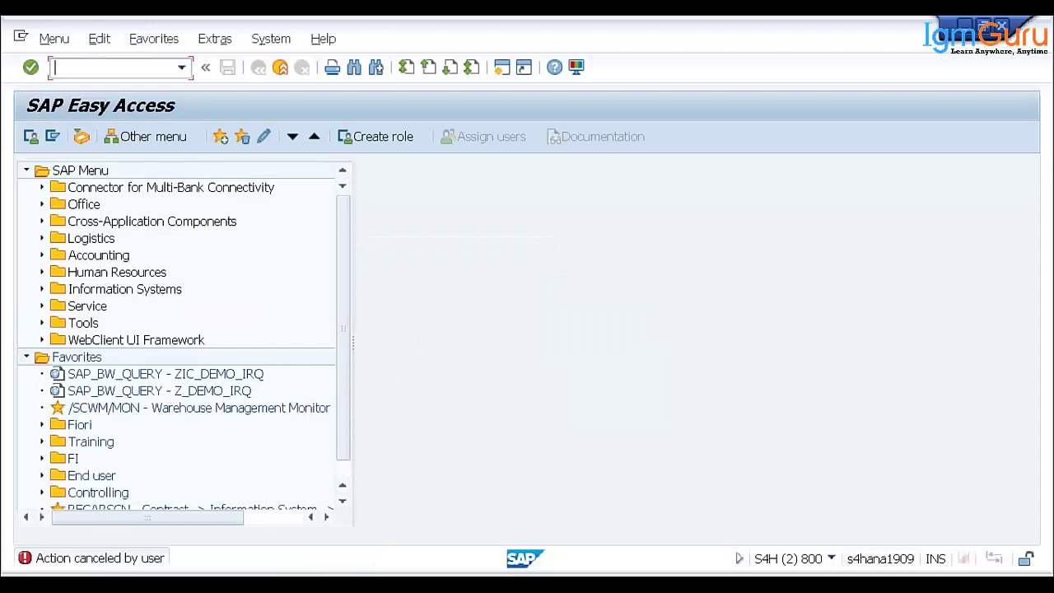
- Inspect house bank accounts in FI12, widening the tree pane, then exit to SAP Easy Access
{"action": "type", "text": "FI12"}
{"action": "key", "text": "Return"}
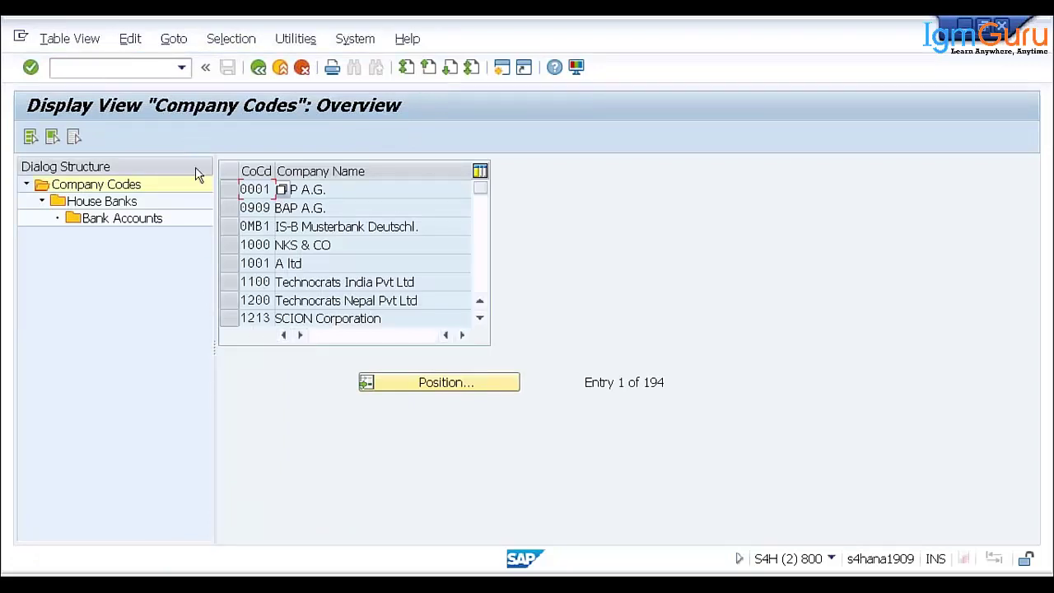
{"action": "left_click", "coordinate": [117, 219]}
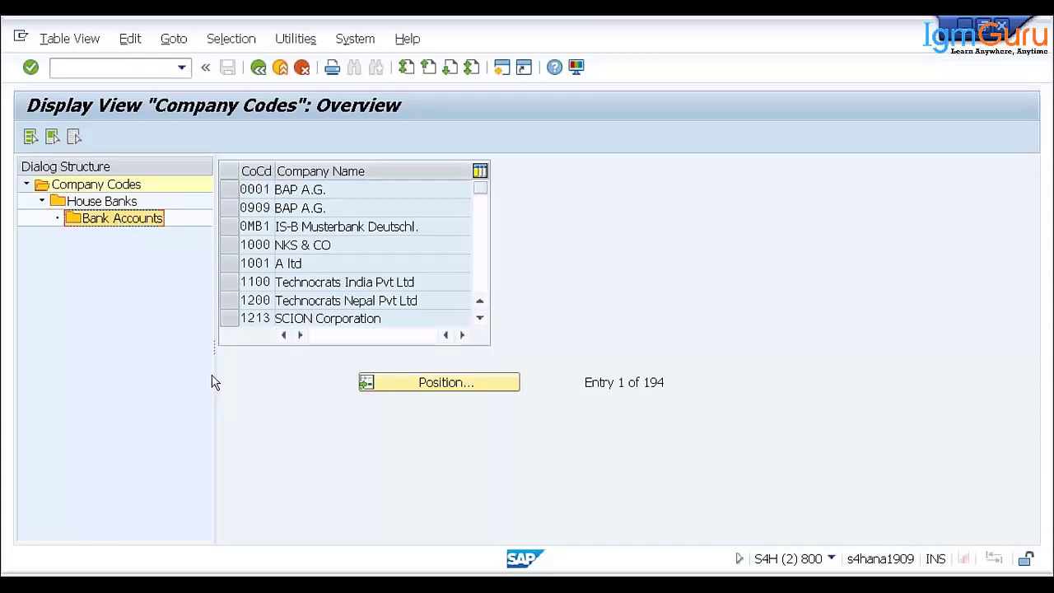
{"action": "left_click_drag", "start_coordinate": [215, 350], "coordinate": [327, 350]}
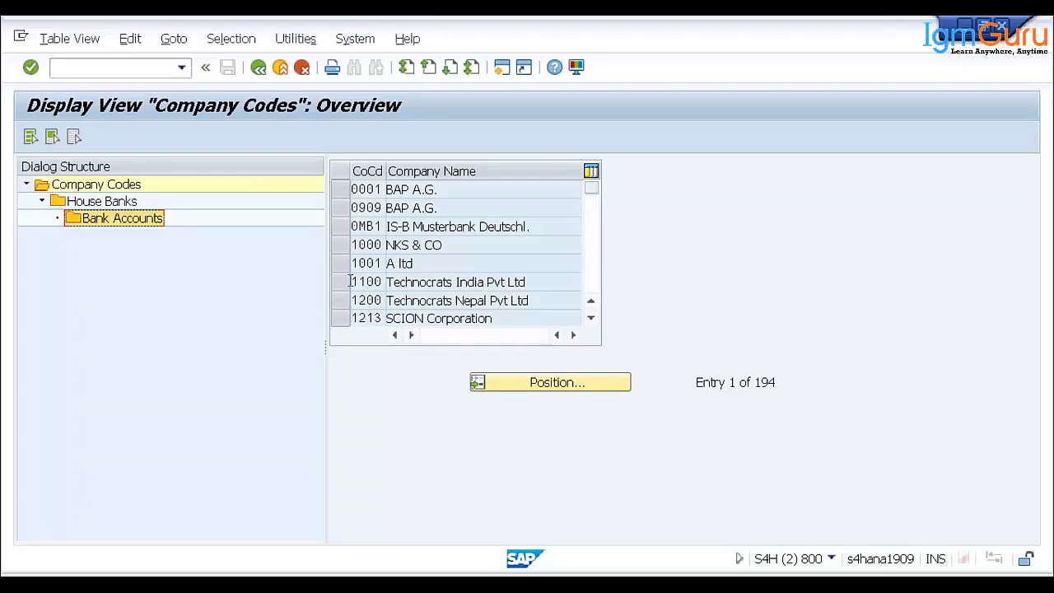
{"action": "left_click", "coordinate": [279, 73]}
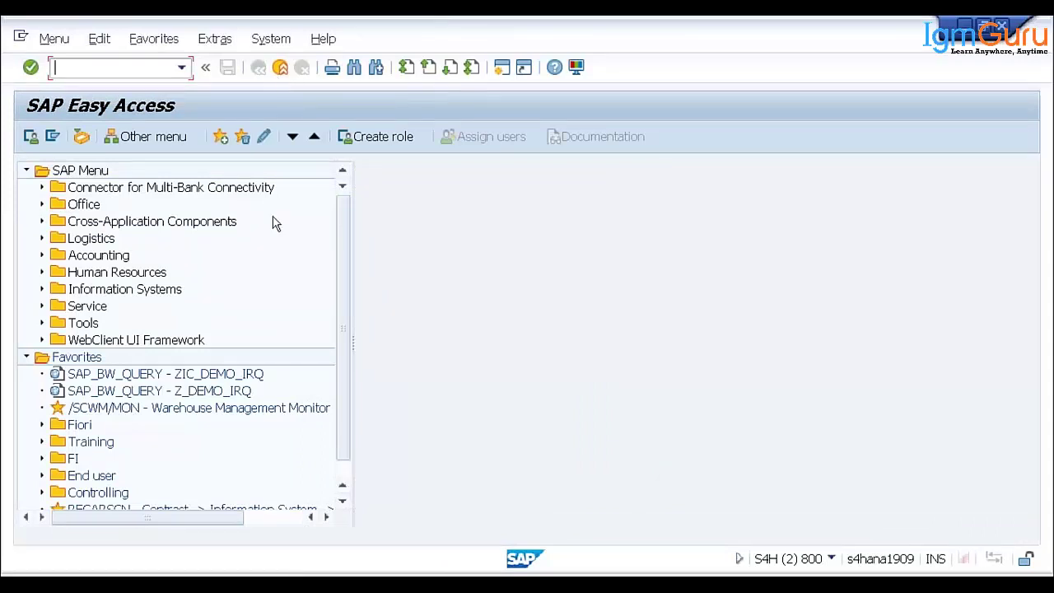
- Expand the Fiori favourites folder, try /ui2/flp, then launch the /UI2/FLP SAP Fiori Launchpad favourite
{"action": "left_click", "coordinate": [82, 425]}
{"action": "left_click", "coordinate": [42, 424]}
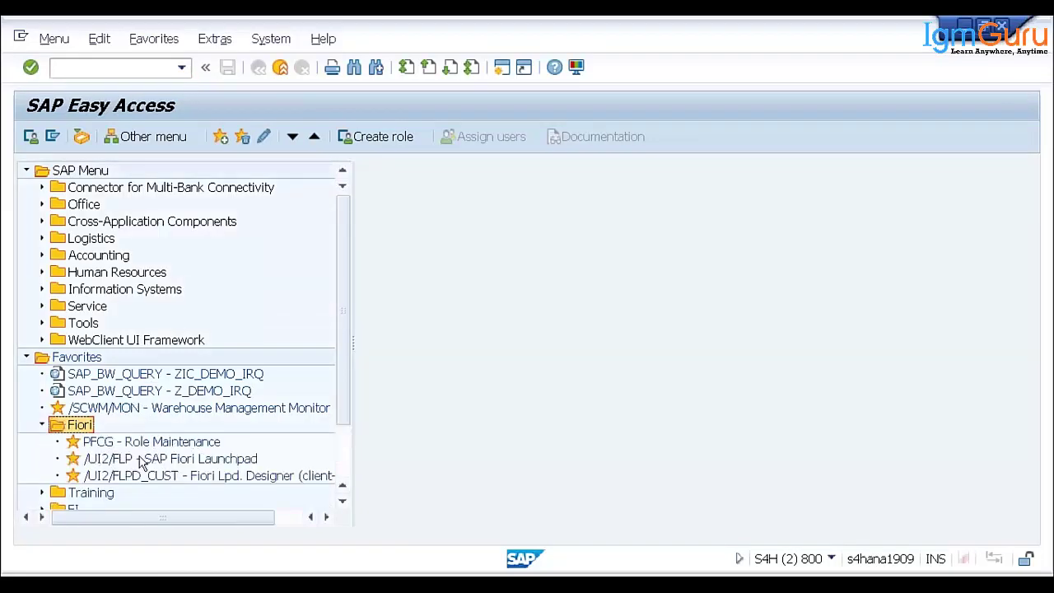
{"action": "left_click", "coordinate": [114, 462]}
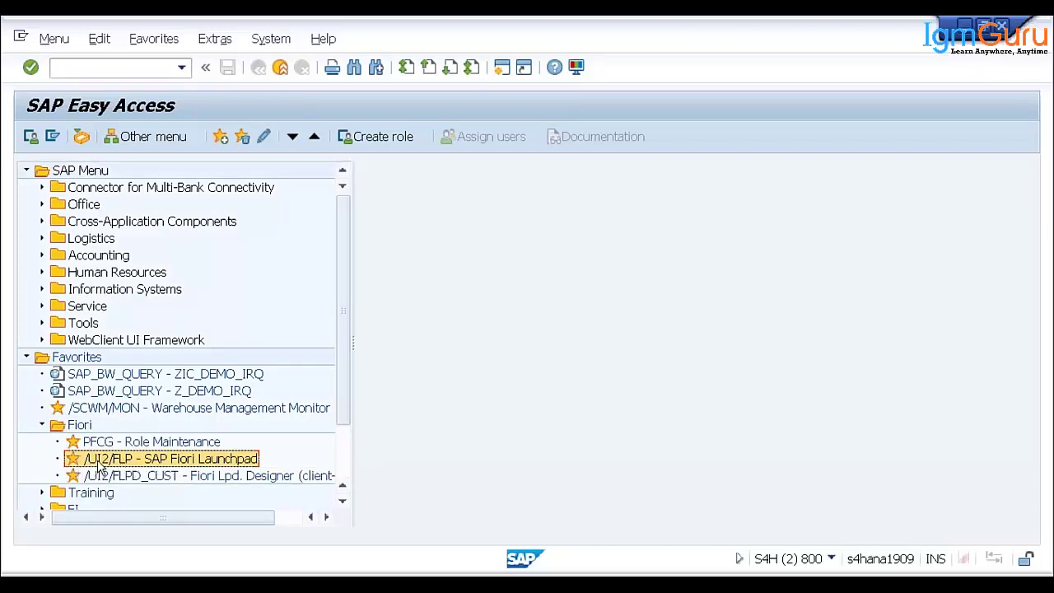
{"action": "left_click", "coordinate": [79, 74]}
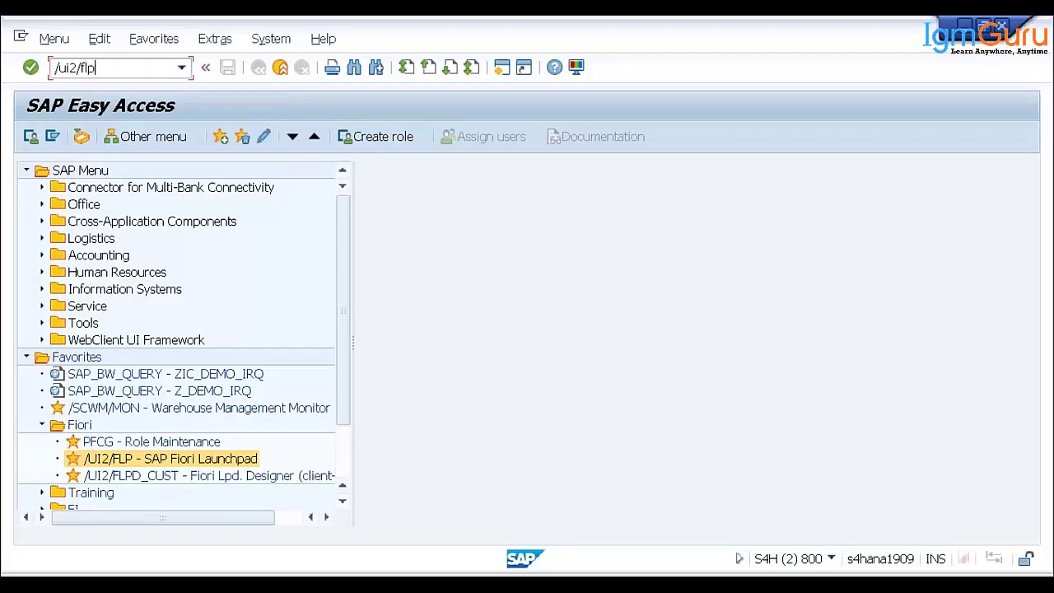
{"action": "key", "text": "Return"}
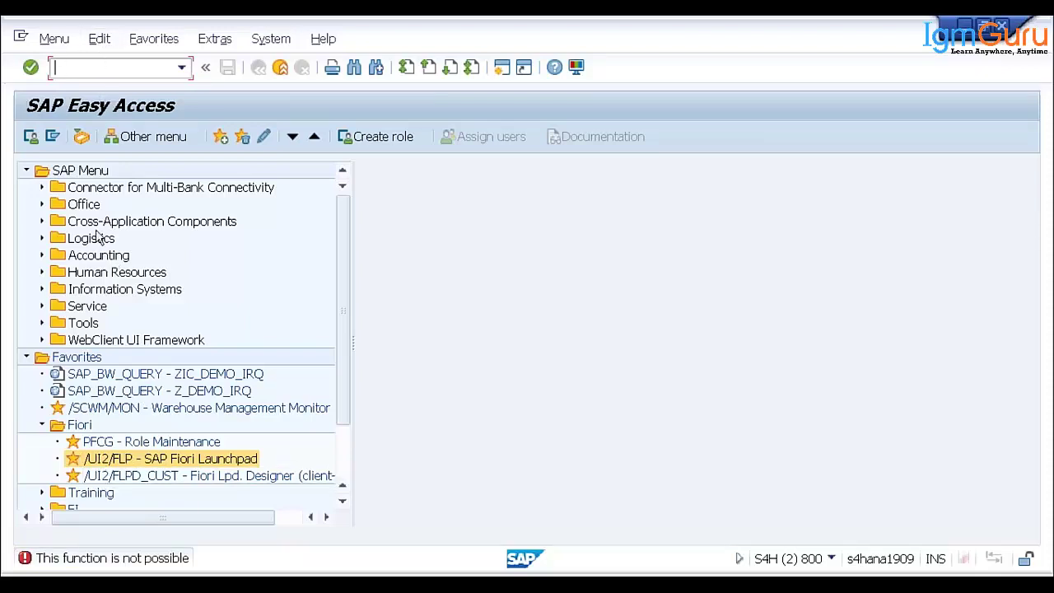
{"action": "double_click", "coordinate": [121, 462]}
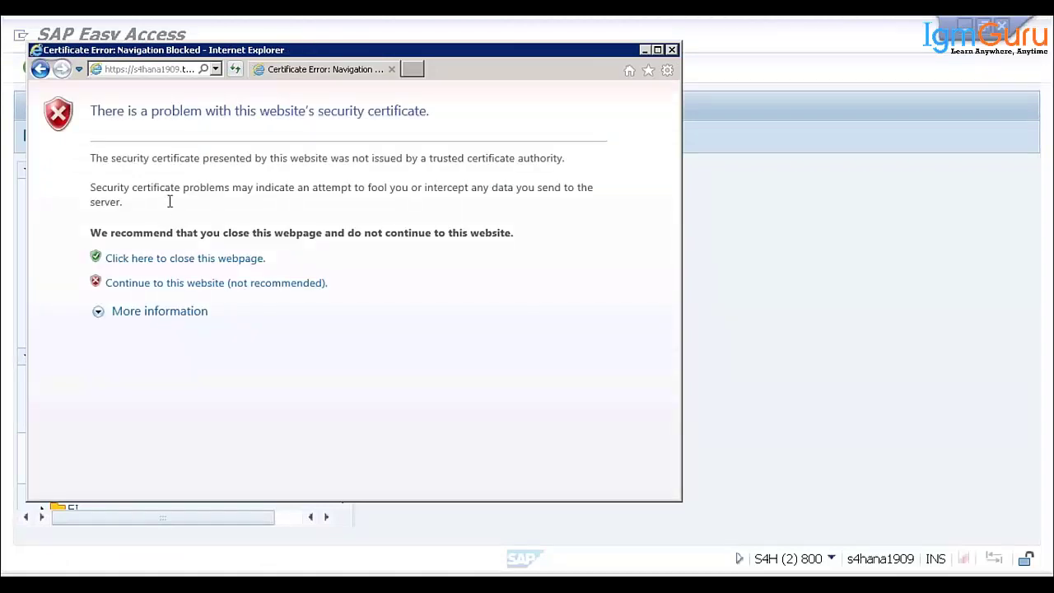
- Continue past the certificate warning to the Fiori home page and maximize Internet Explorer
{"action": "left_click", "coordinate": [159, 288]}
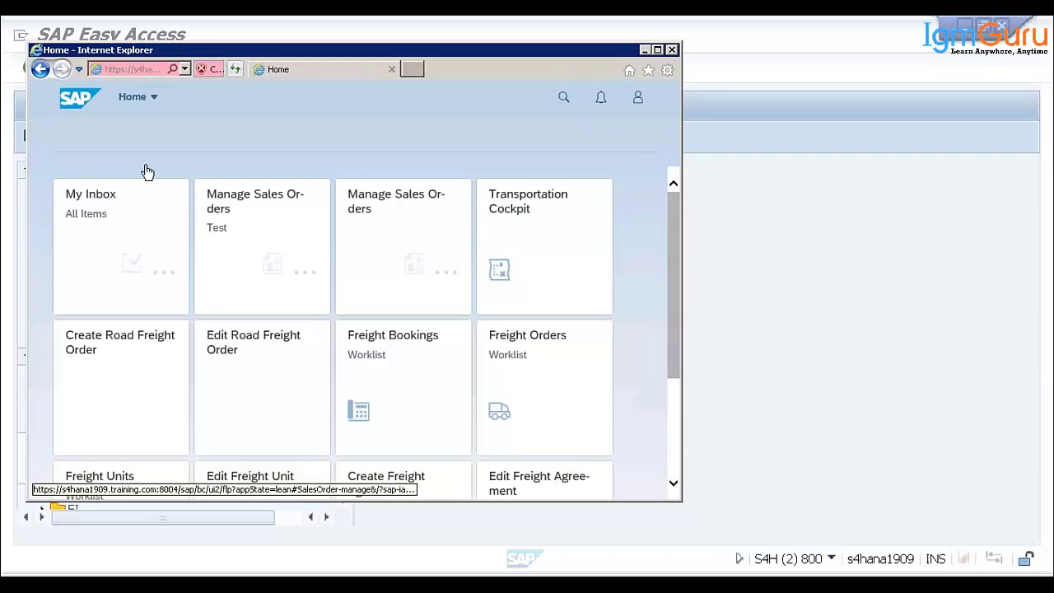
{"action": "left_click", "coordinate": [659, 49]}
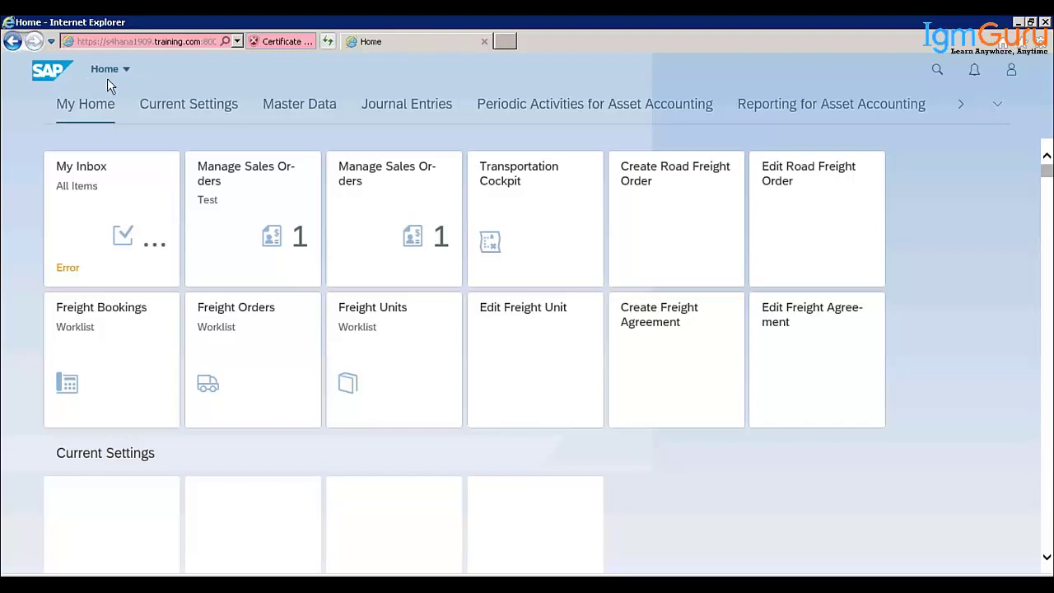
{"action": "key", "text": "F5"}
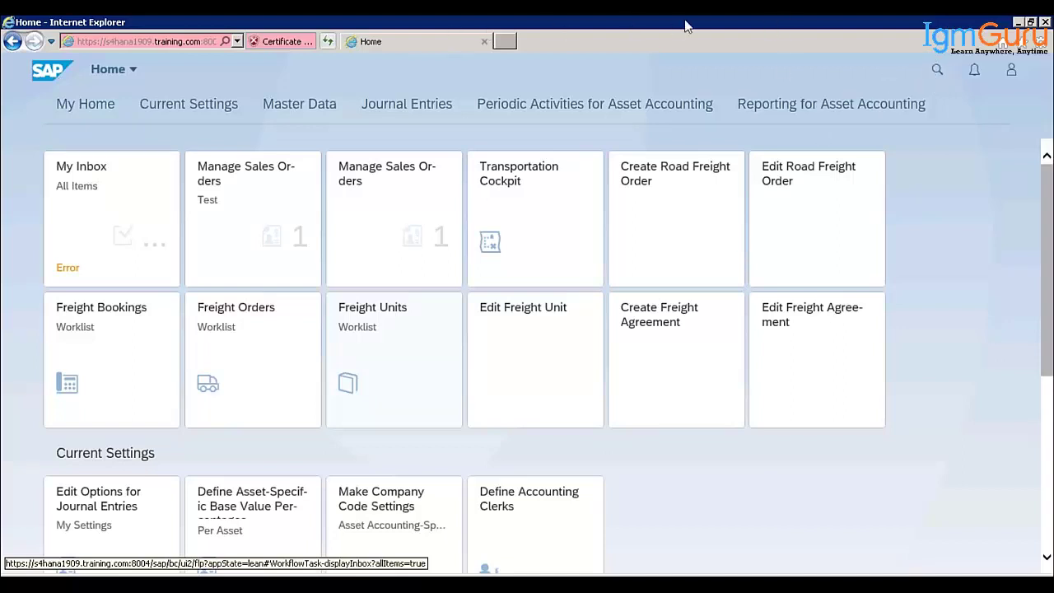
{"action": "mouse_move", "coordinate": [809, 26]}
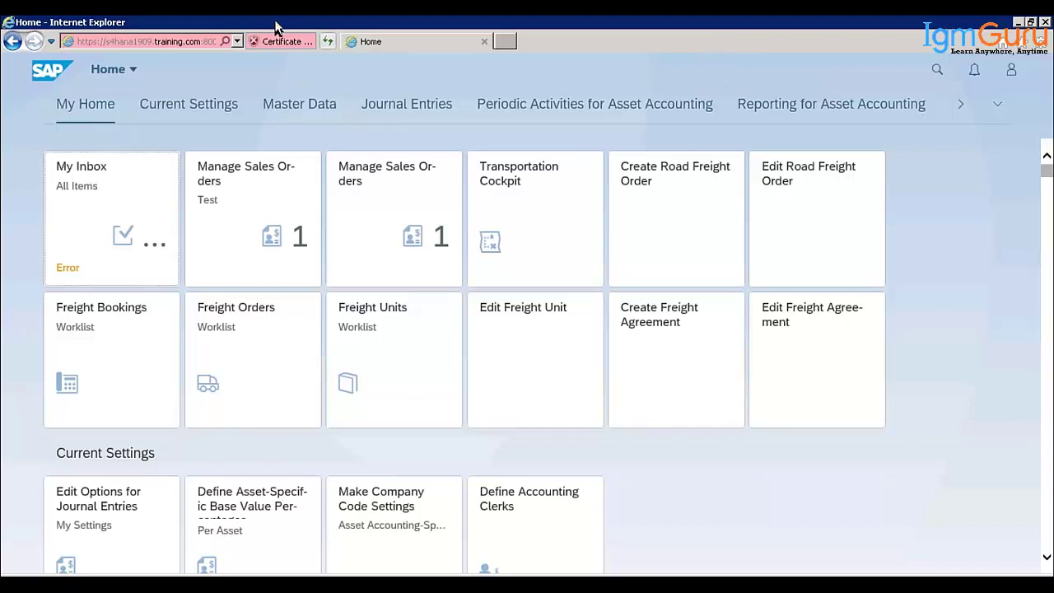
{"action": "left_click_drag", "start_coordinate": [269, 35], "coordinate": [255, 124]}
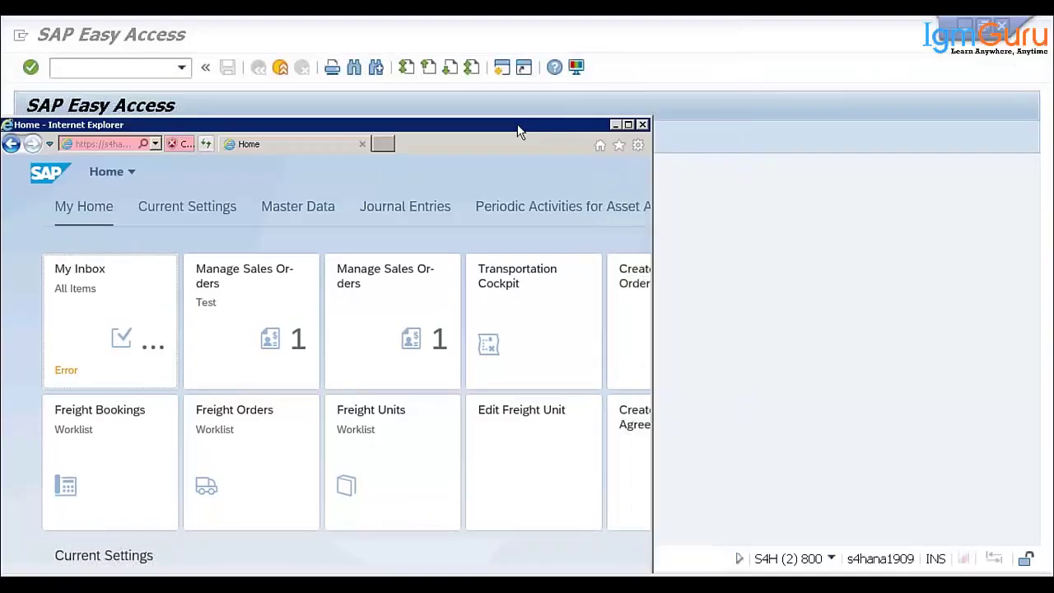
- Move the browser aside, expand Accounting > Financial Accounting > General Ledger, then return to IE
{"action": "left_click_drag", "start_coordinate": [523, 123], "coordinate": [744, 107]}
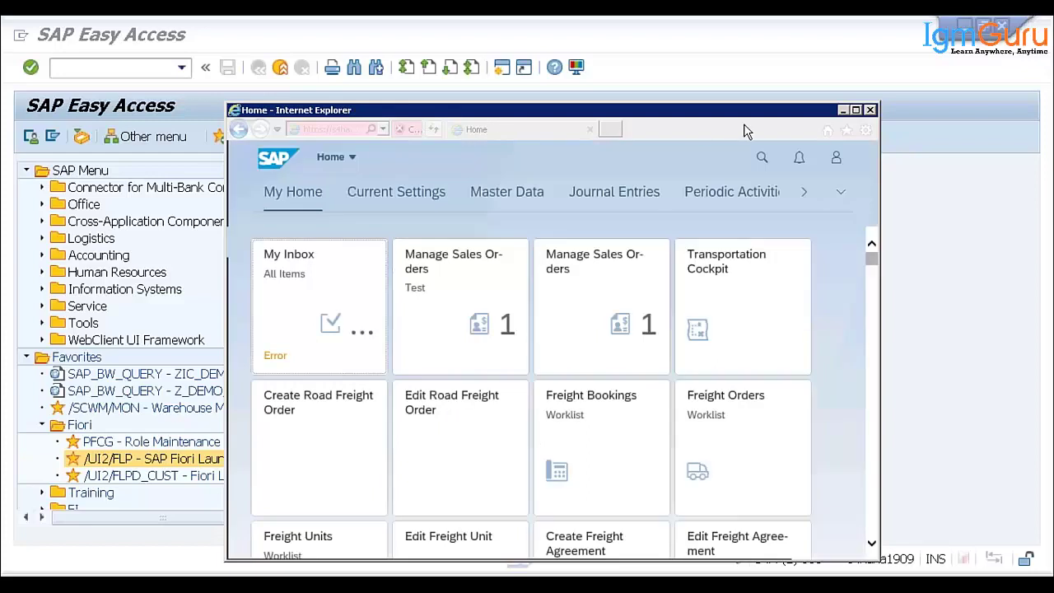
{"action": "left_click", "coordinate": [42, 256]}
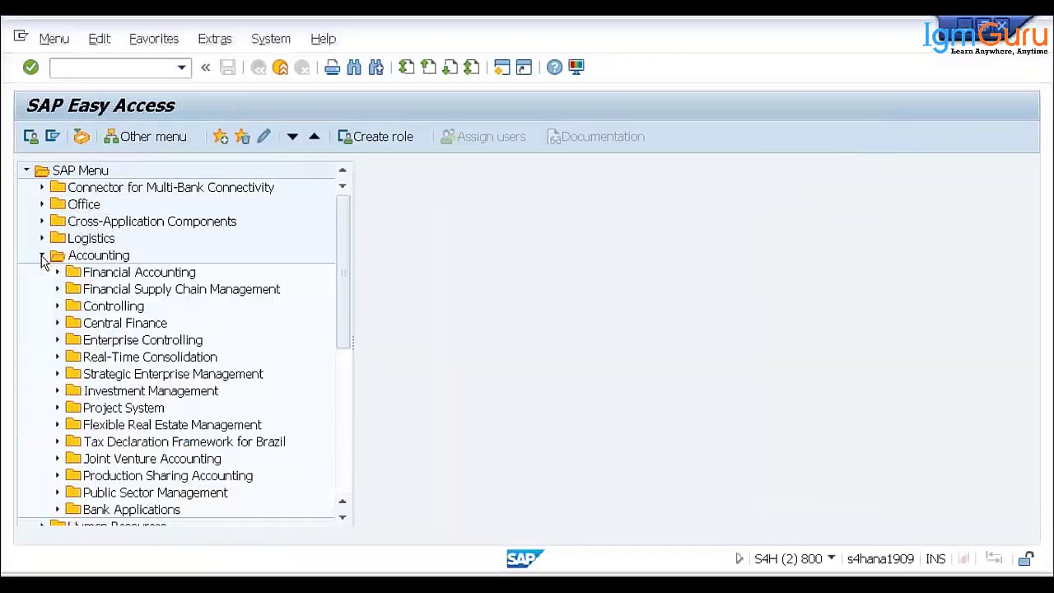
{"action": "left_click", "coordinate": [58, 275]}
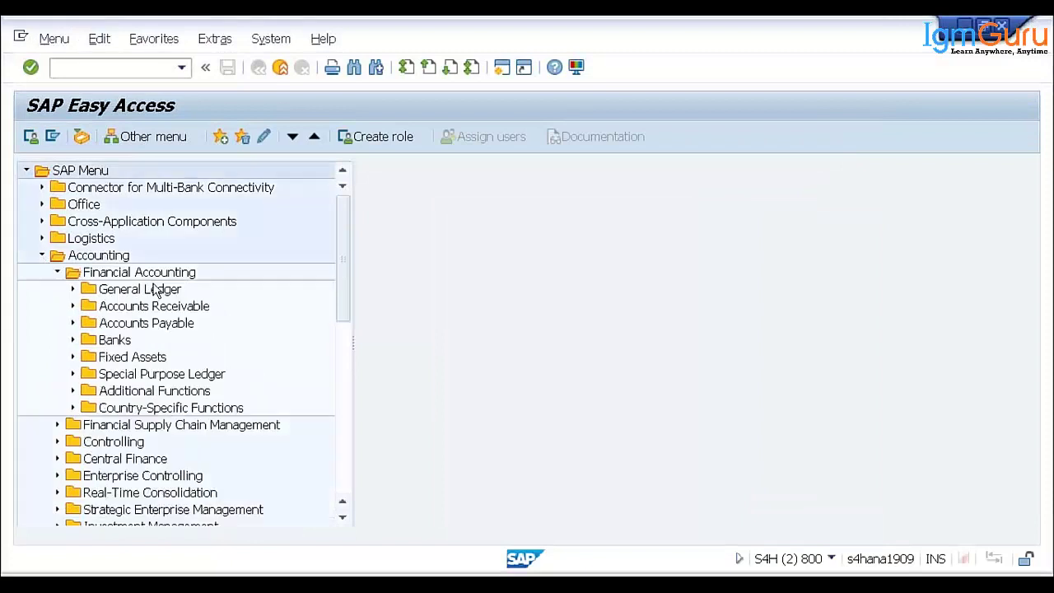
{"action": "left_click", "coordinate": [73, 290]}
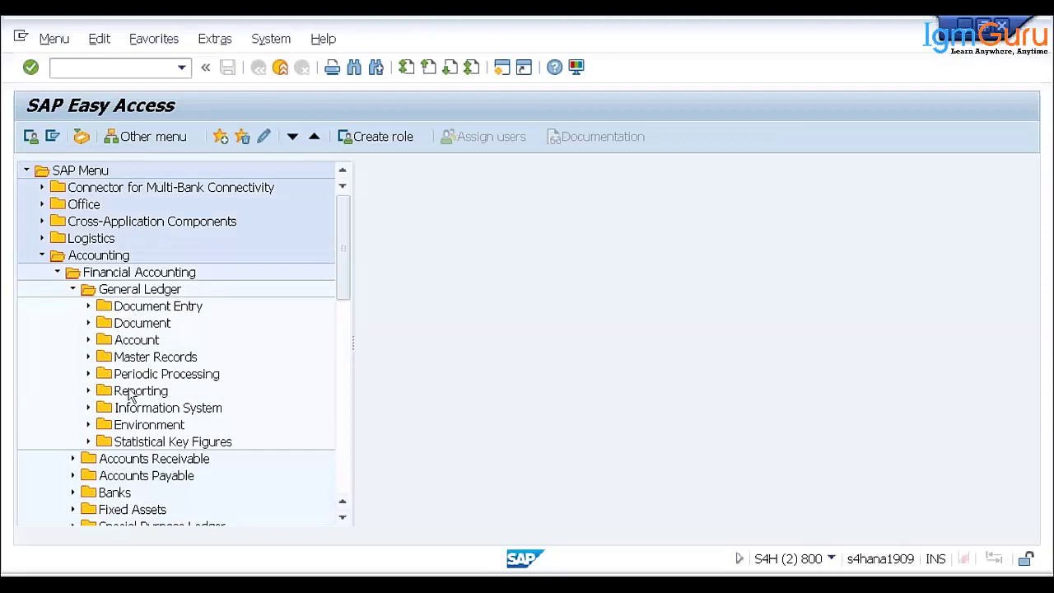
{"action": "scroll", "coordinate": [148, 416], "scroll_direction": "down", "scroll_amount": 3}
{"action": "scroll", "coordinate": [148, 416], "scroll_direction": "down", "scroll_amount": 3}
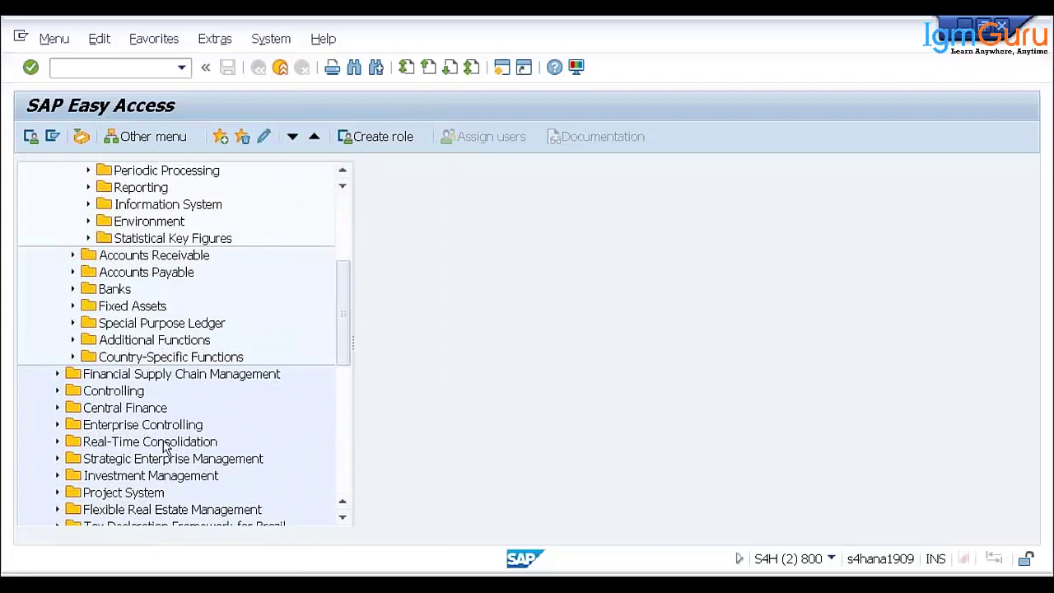
{"action": "scroll", "coordinate": [224, 354], "scroll_direction": "up", "scroll_amount": 3}
{"action": "scroll", "coordinate": [228, 346], "scroll_direction": "up", "scroll_amount": 1}
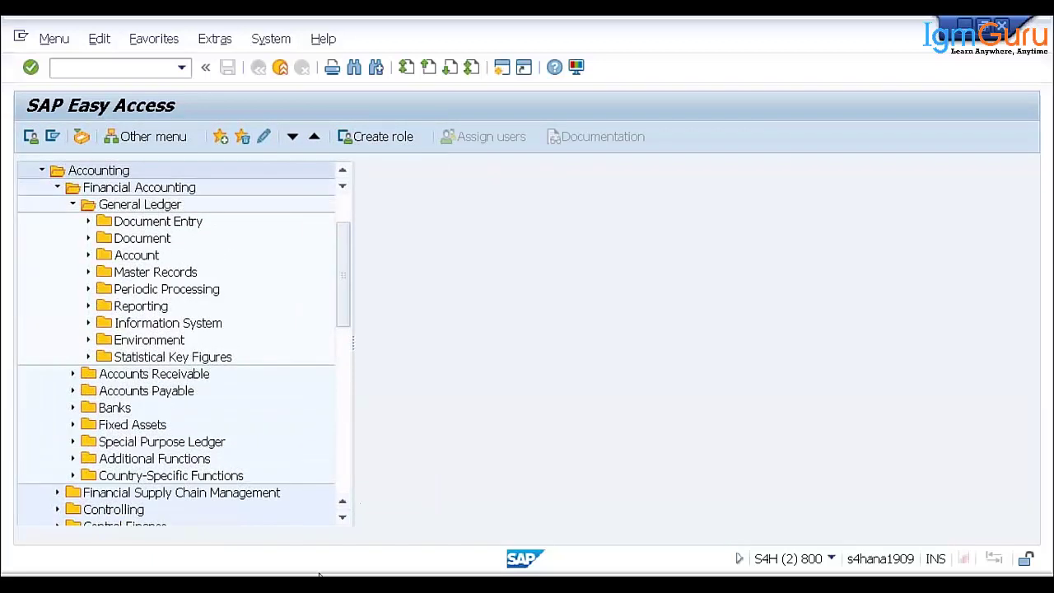
{"action": "key", "text": "alt+Tab"}
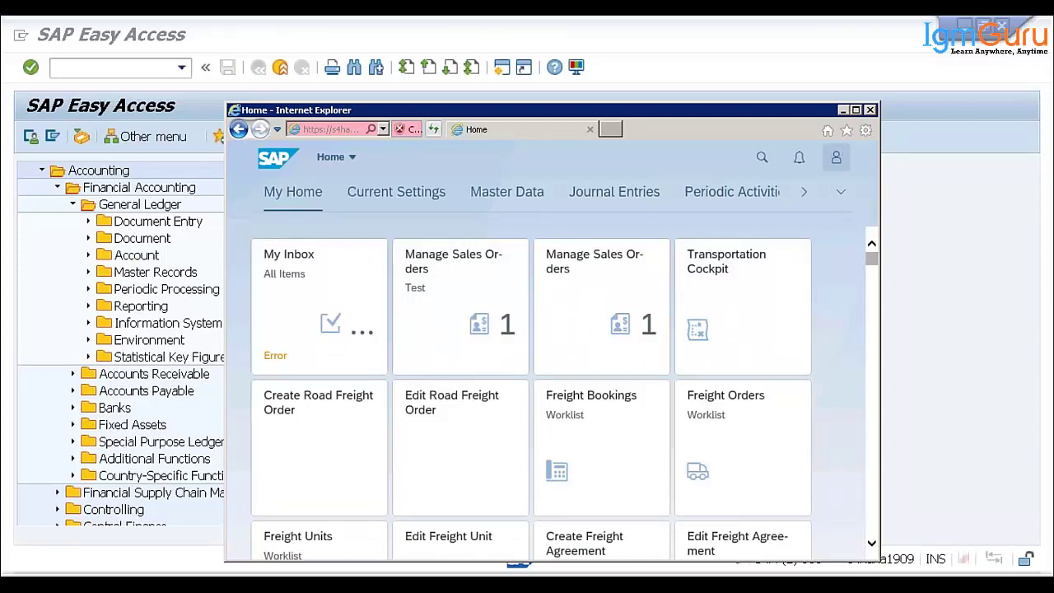
- Maximize the Internet Explorer window and launch App Finder from the user account menu
{"action": "left_click", "coordinate": [835, 159]}
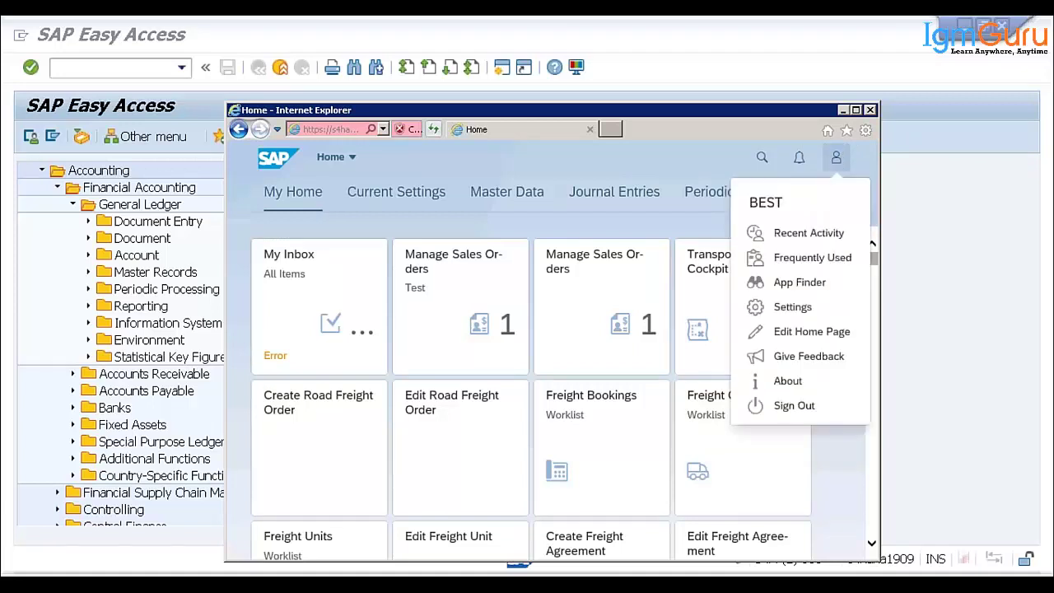
{"action": "left_click", "coordinate": [837, 162]}
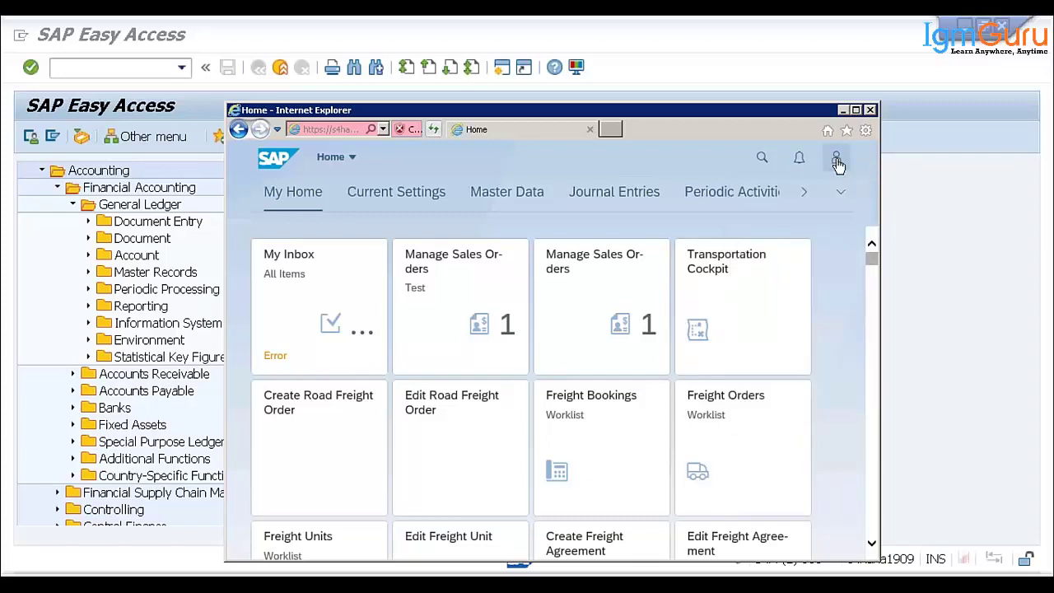
{"action": "left_click", "coordinate": [836, 161]}
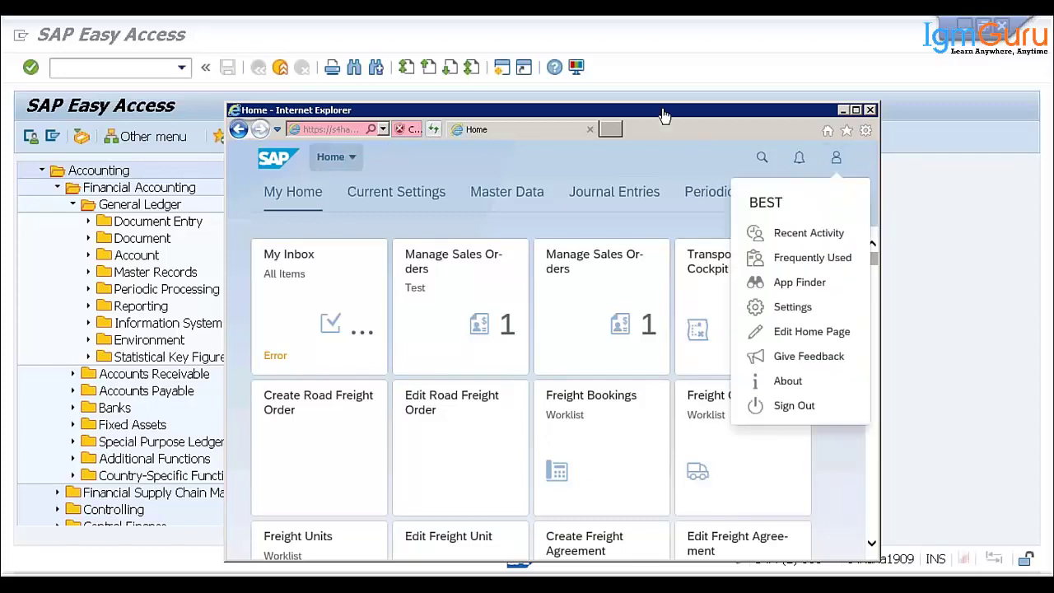
{"action": "left_click", "coordinate": [856, 110]}
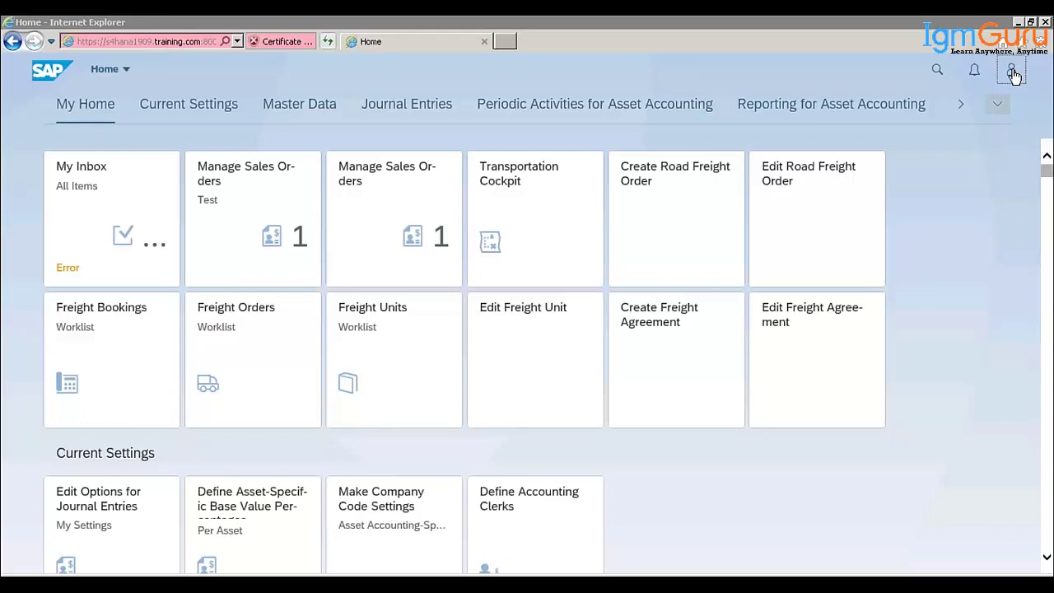
{"action": "left_click", "coordinate": [1013, 75]}
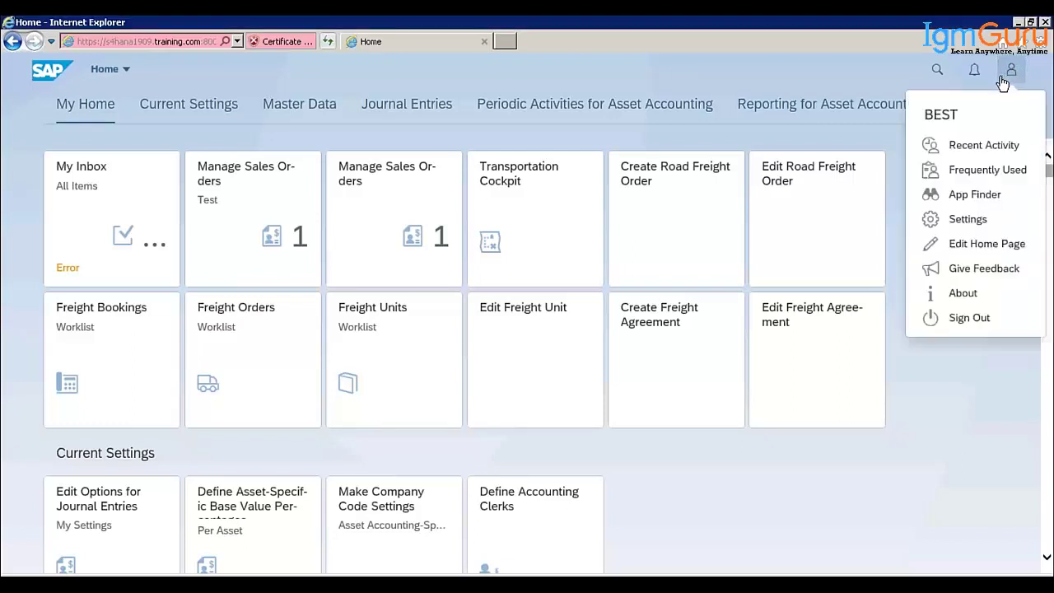
{"action": "left_click", "coordinate": [976, 198]}
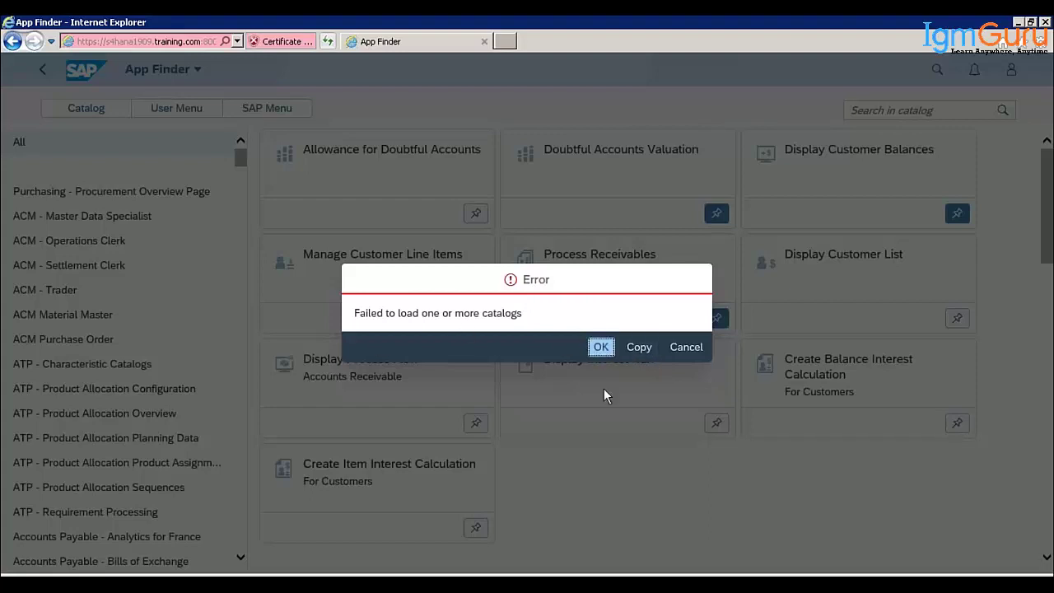
- Dismiss the catalog load error and open the Cash Management - Bank Accounts Management Configuration catalog
{"action": "key", "text": "Return"}
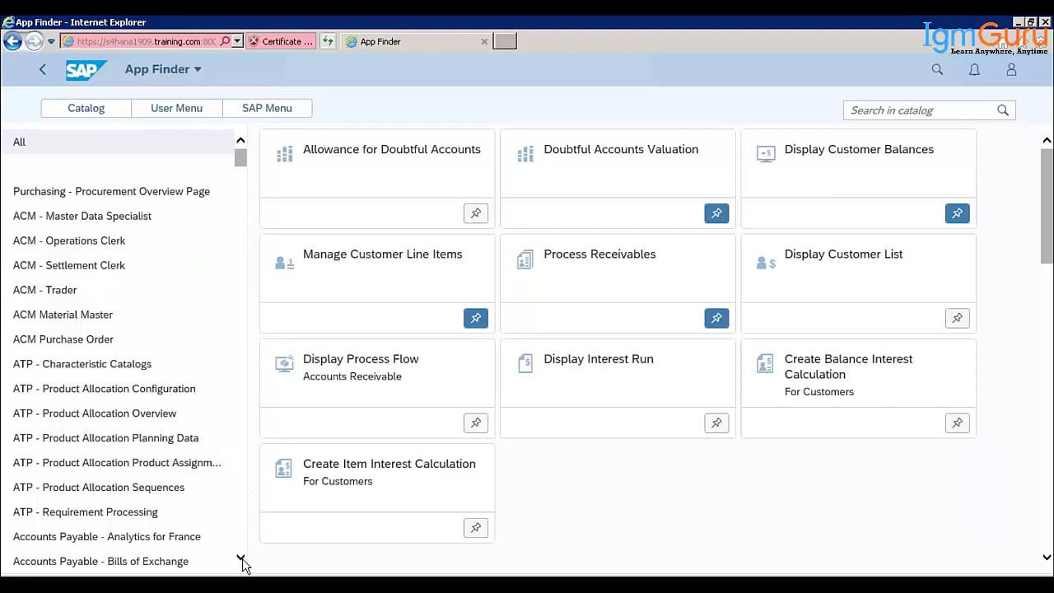
{"action": "scroll", "coordinate": [223, 294], "scroll_direction": "down", "scroll_amount": 5}
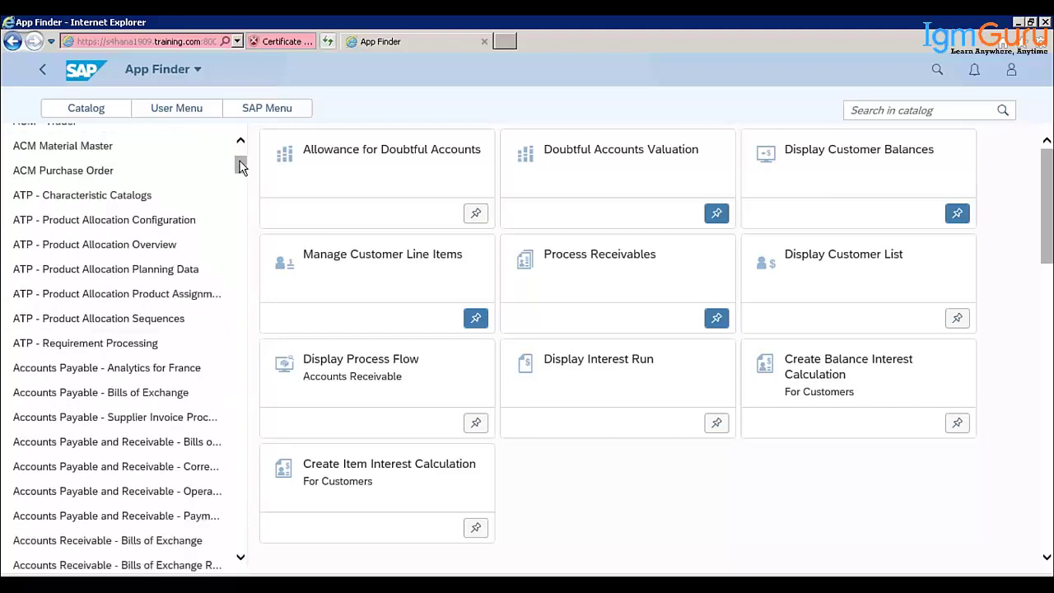
{"action": "scroll", "coordinate": [243, 197], "scroll_direction": "down", "scroll_amount": 3}
{"action": "left_click", "coordinate": [240, 266]}
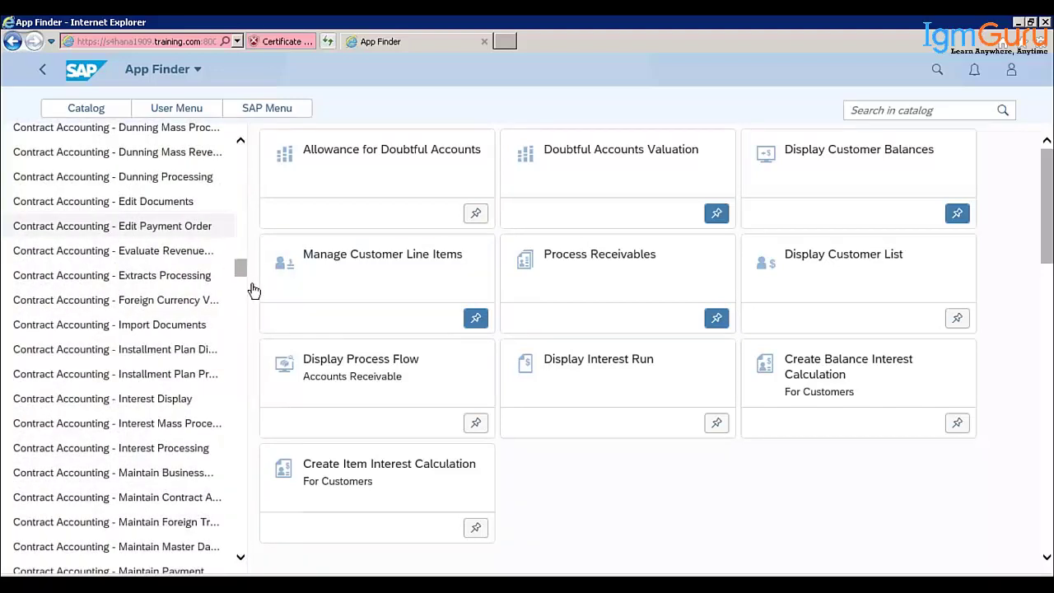
{"action": "left_click", "coordinate": [245, 249]}
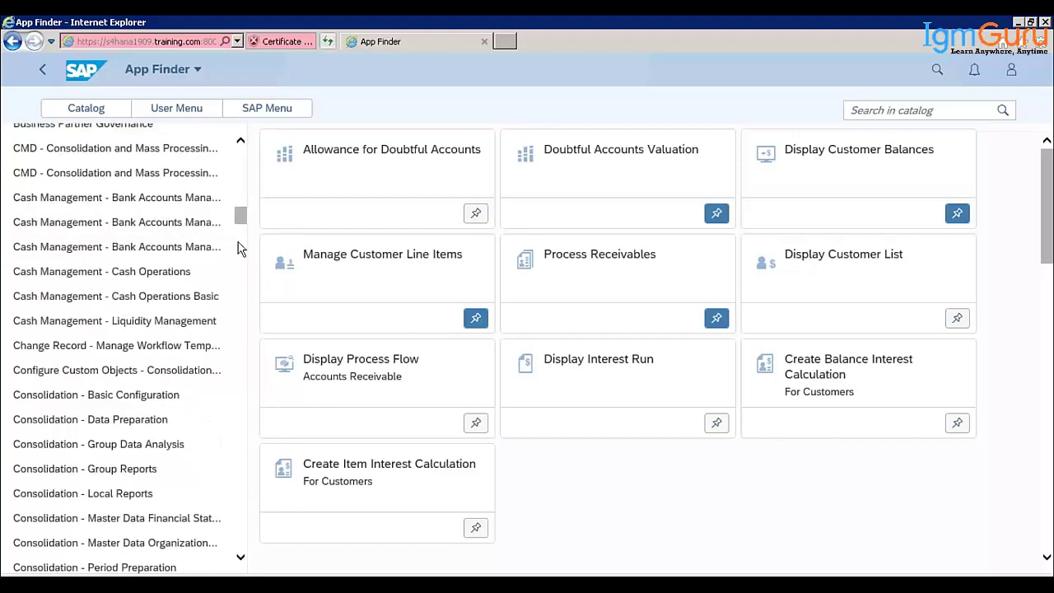
{"action": "left_click", "coordinate": [51, 248]}
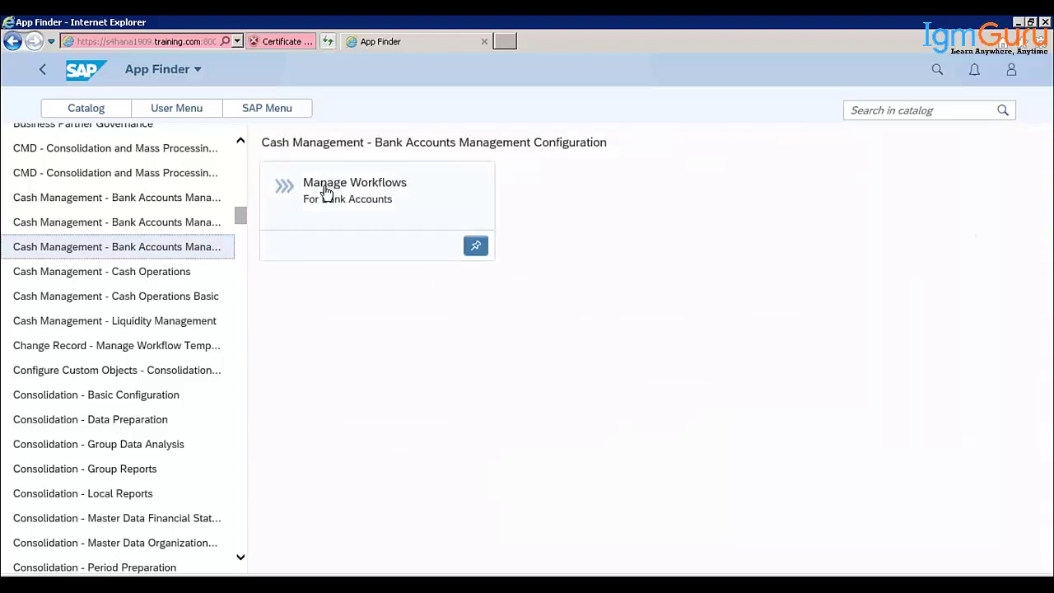
- Pin the Manage Workflows tile to the Master Data group
{"action": "left_click", "coordinate": [476, 246]}
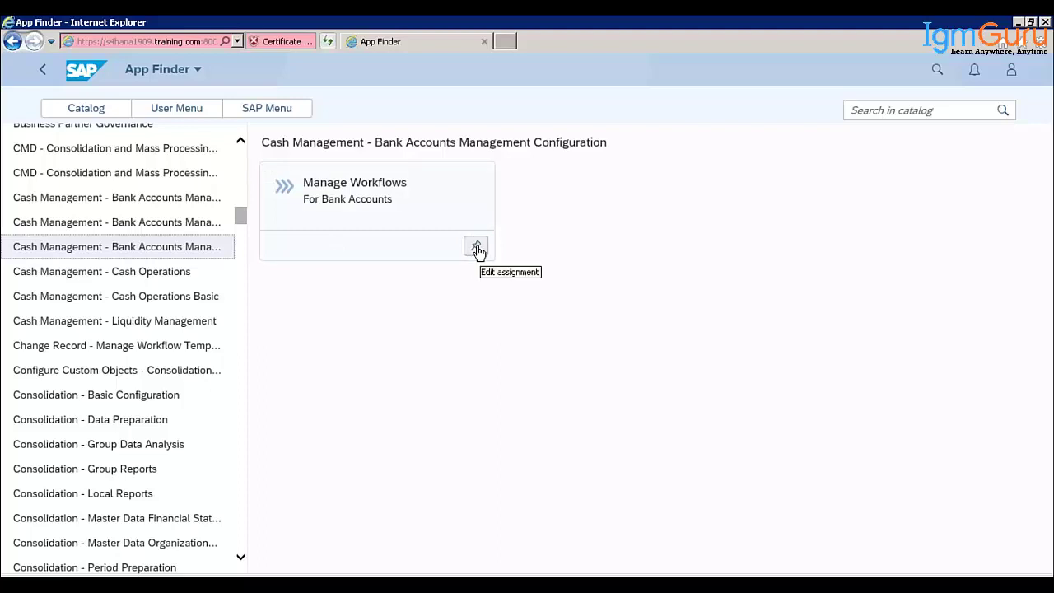
{"action": "left_click", "coordinate": [477, 248]}
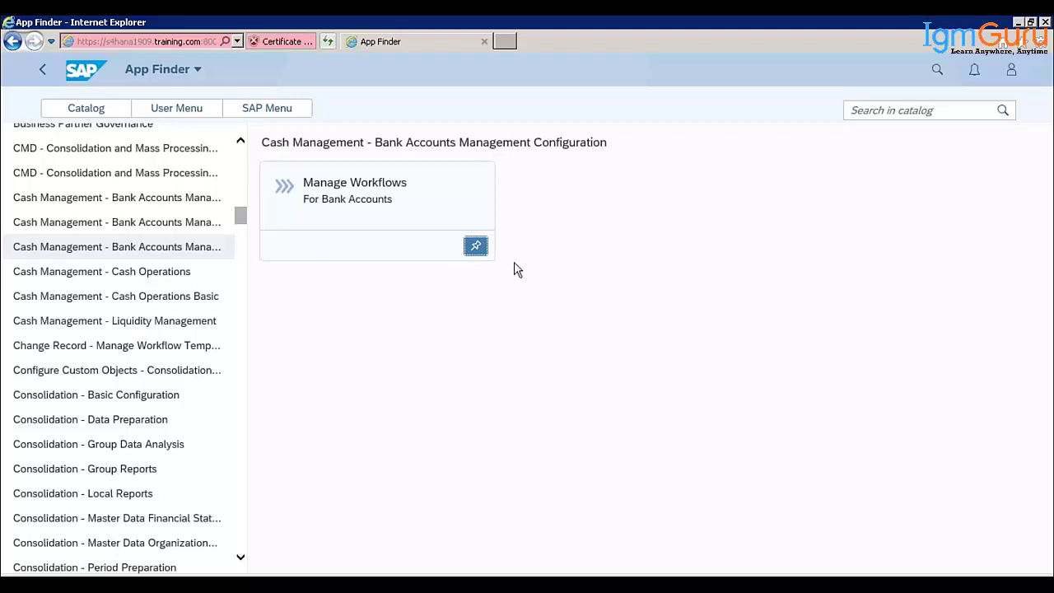
{"action": "left_click", "coordinate": [472, 248]}
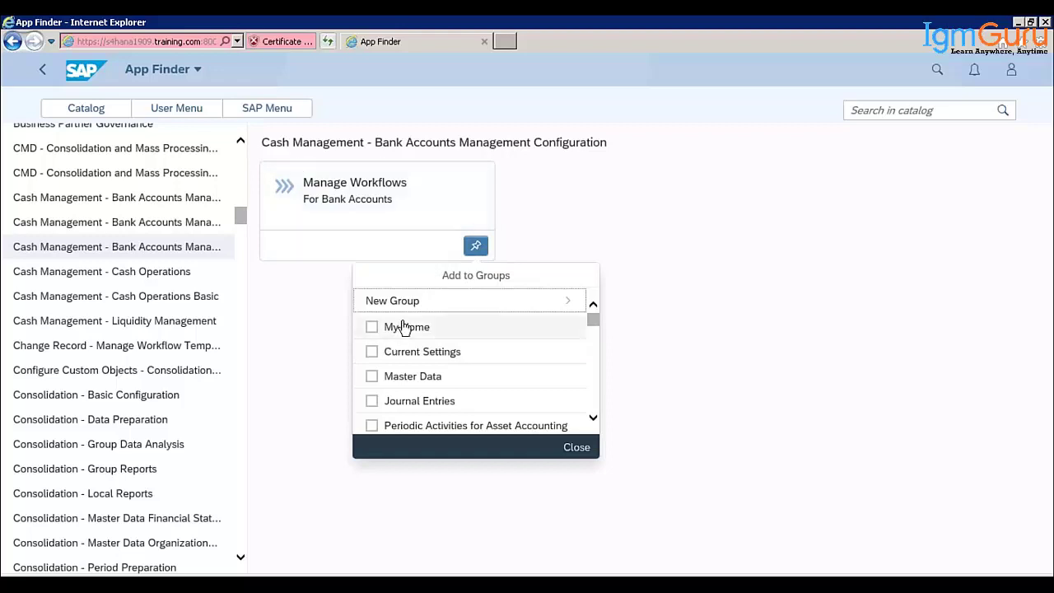
{"action": "left_click", "coordinate": [434, 379]}
{"action": "left_click", "coordinate": [434, 379]}
{"action": "left_click", "coordinate": [578, 449]}
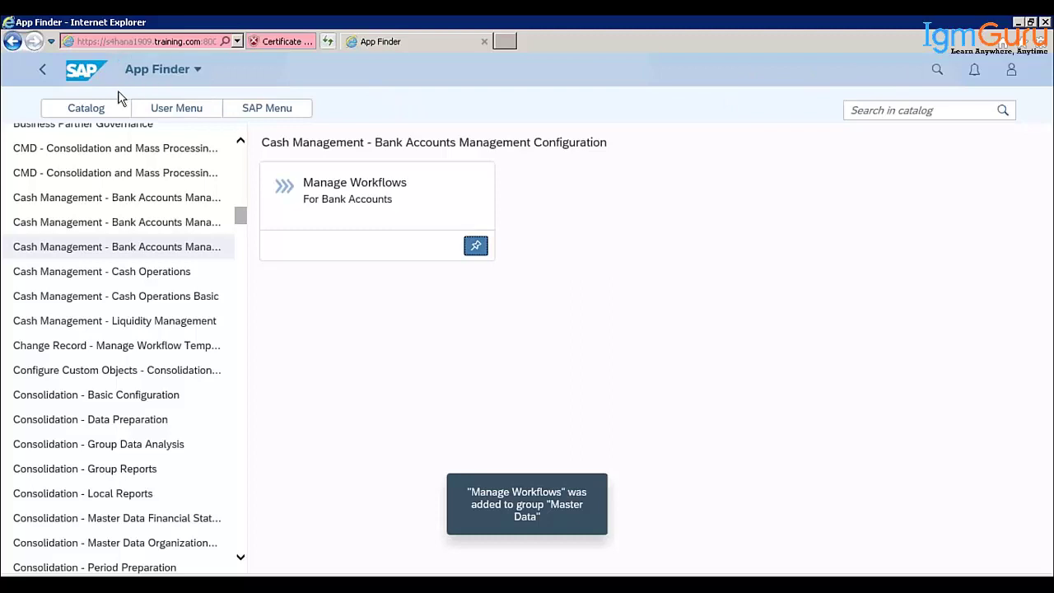
- Dismiss the user menu error and go back from the App Finder
{"action": "left_click", "coordinate": [180, 110]}
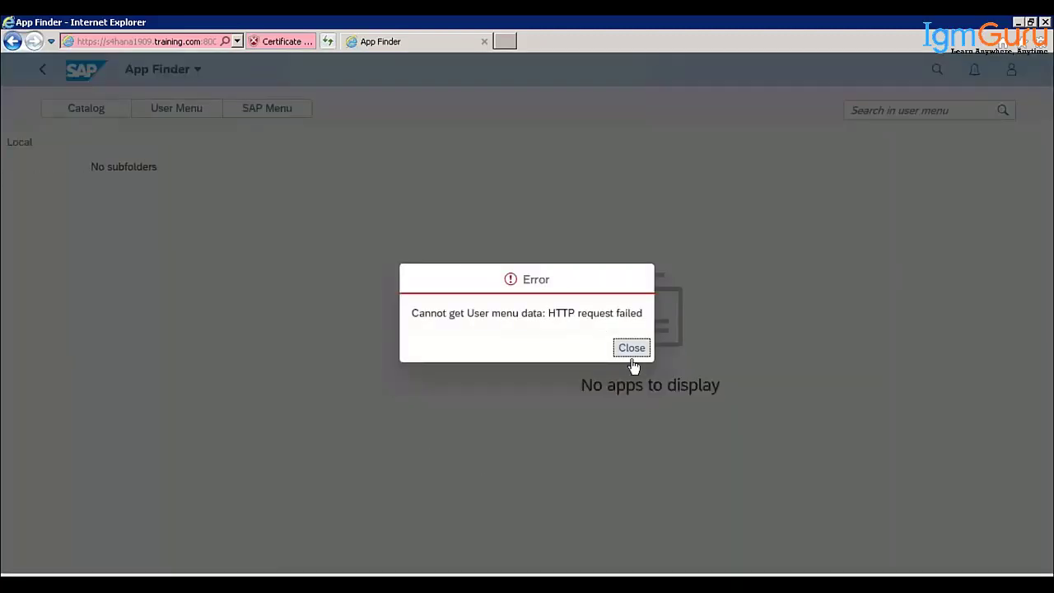
{"action": "left_click", "coordinate": [632, 347]}
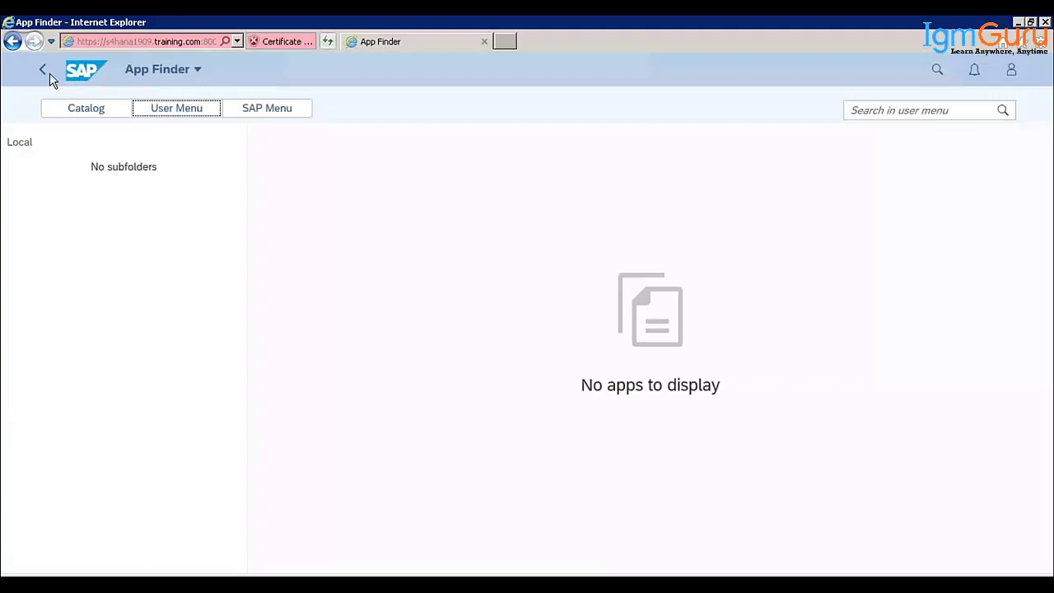
{"action": "left_click", "coordinate": [42, 76]}
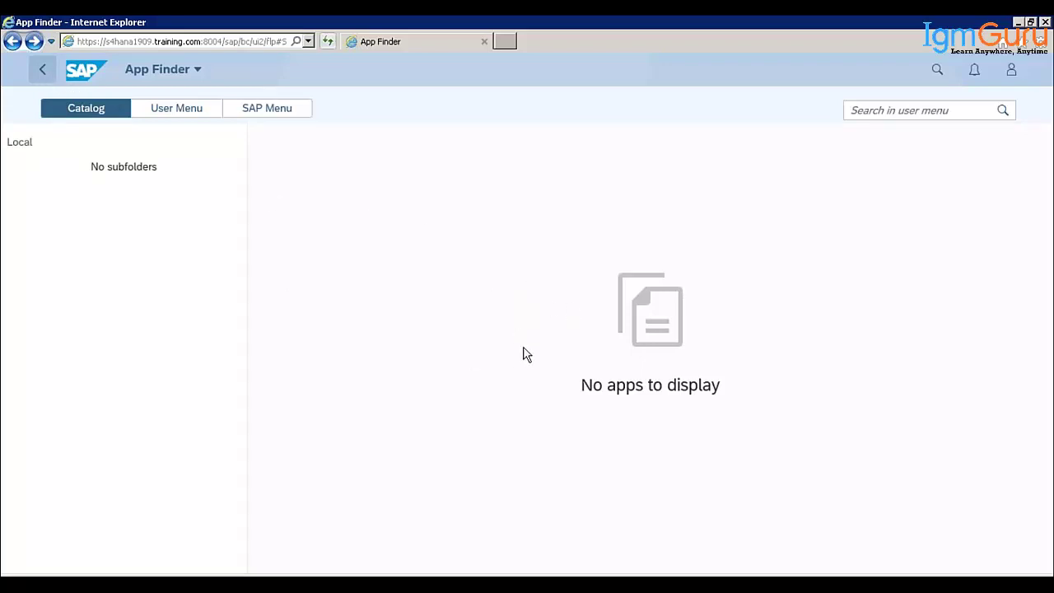
- Show the refreshed Master Data group with Manage Workflows, then bring General Table Display forward
{"action": "left_click", "coordinate": [176, 106]}
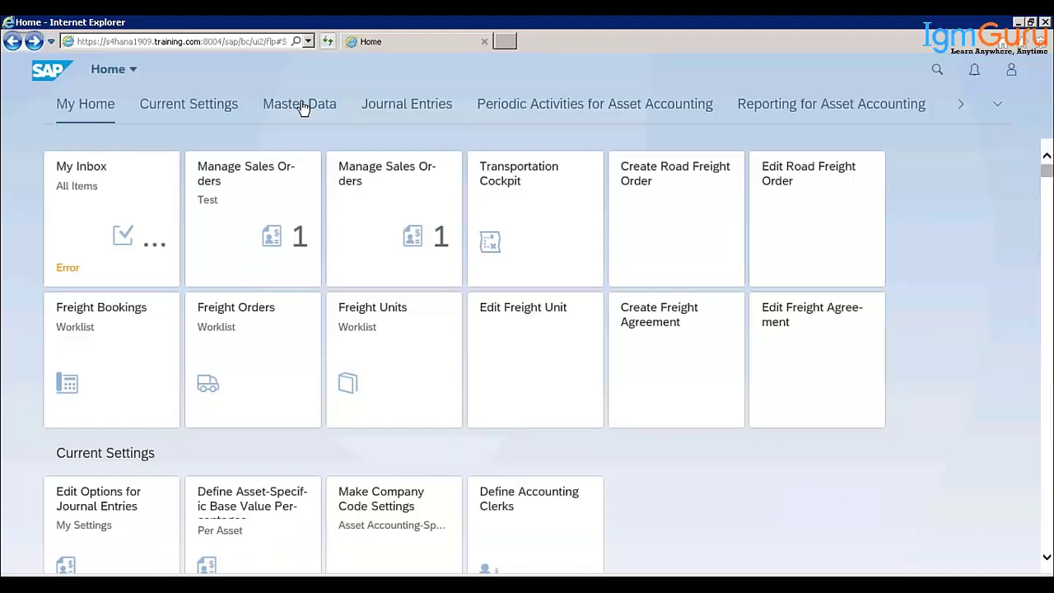
{"action": "left_click", "coordinate": [288, 108]}
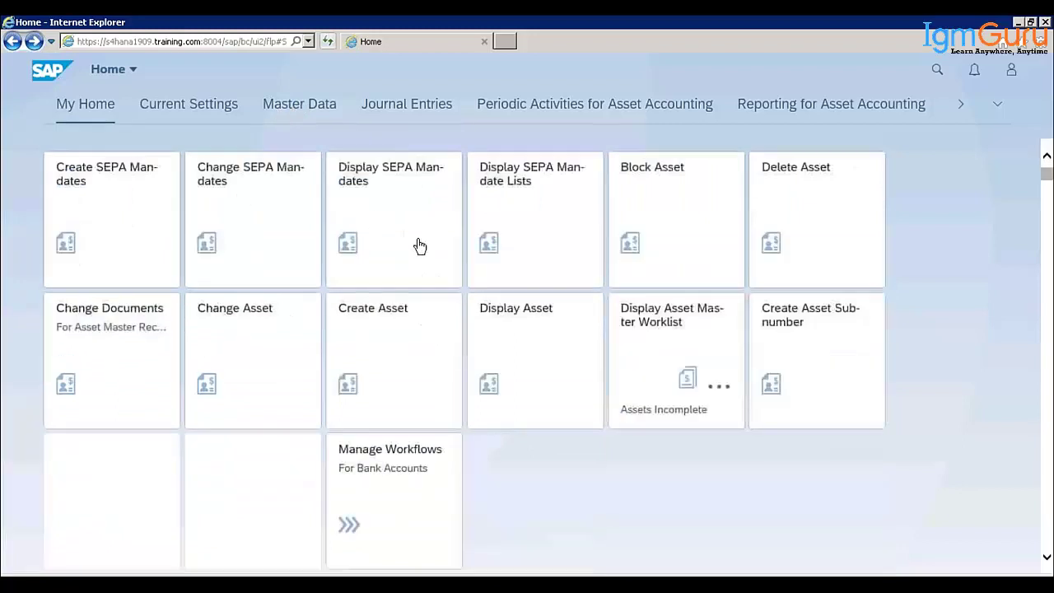
{"action": "left_click", "coordinate": [287, 105]}
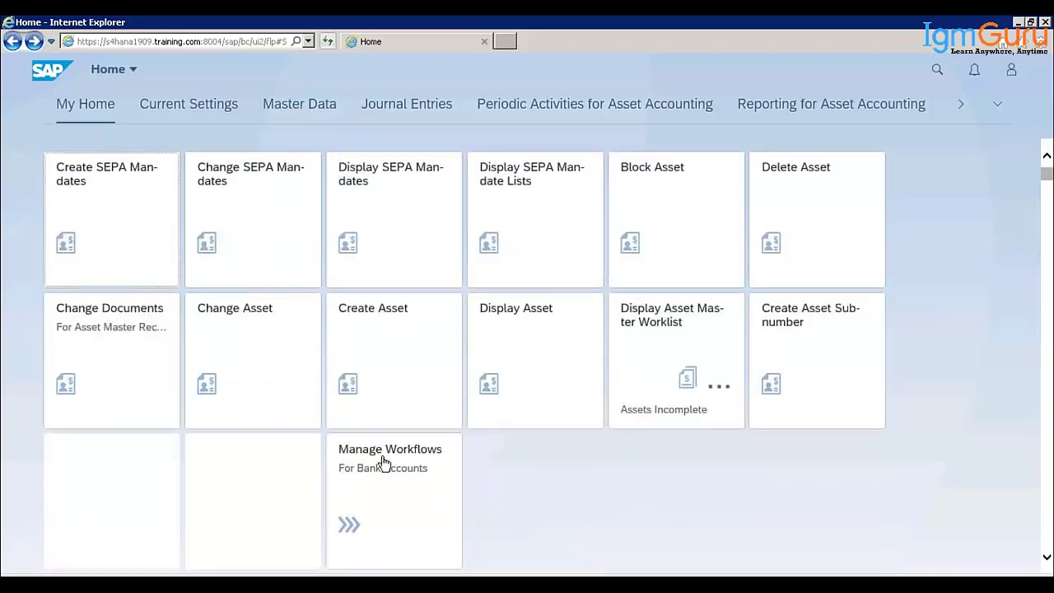
{"action": "left_click", "coordinate": [342, 482]}
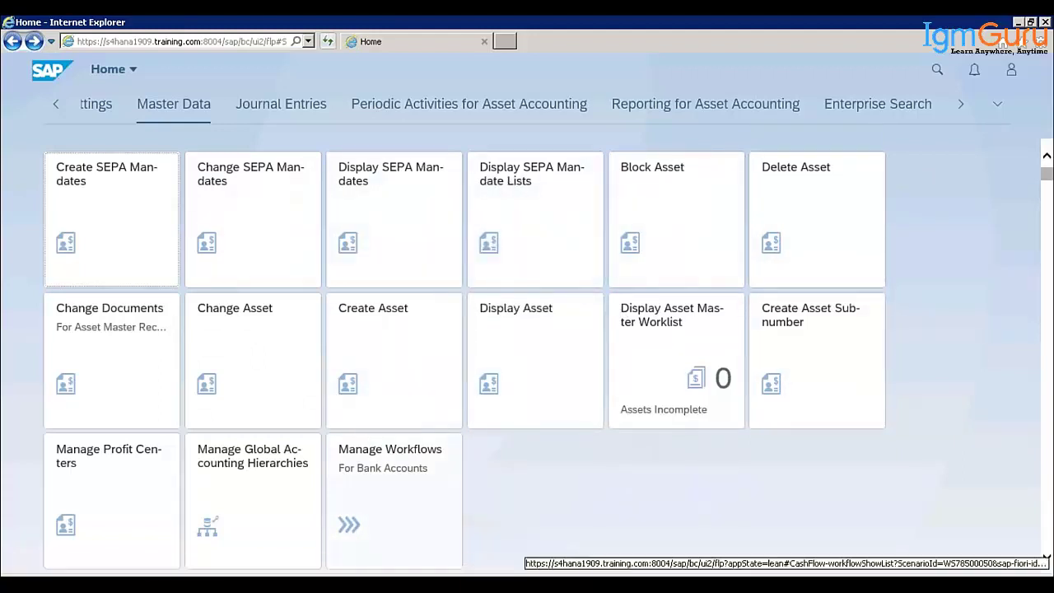
{"action": "left_click", "coordinate": [263, 583]}
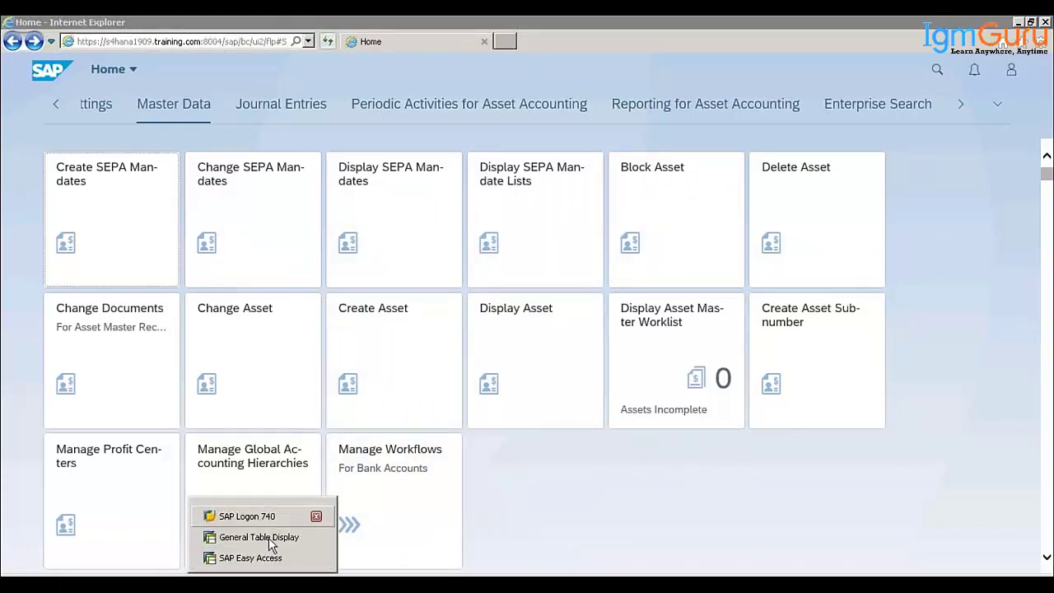
{"action": "left_click", "coordinate": [268, 537]}
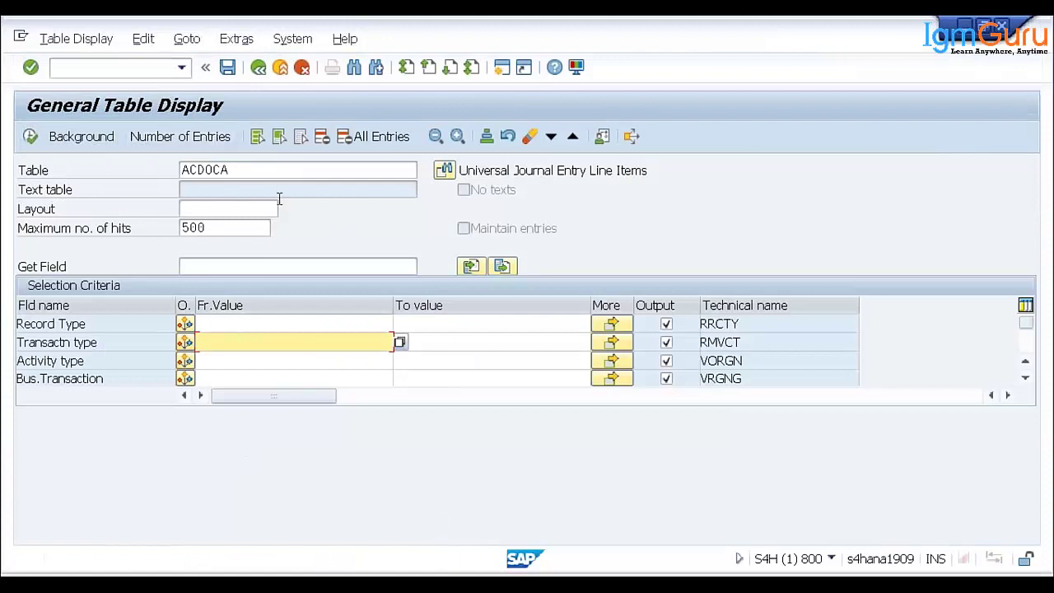
- Replace ACDOCA with MATDOC in General Table Display and load it
{"action": "left_click", "coordinate": [243, 171]}
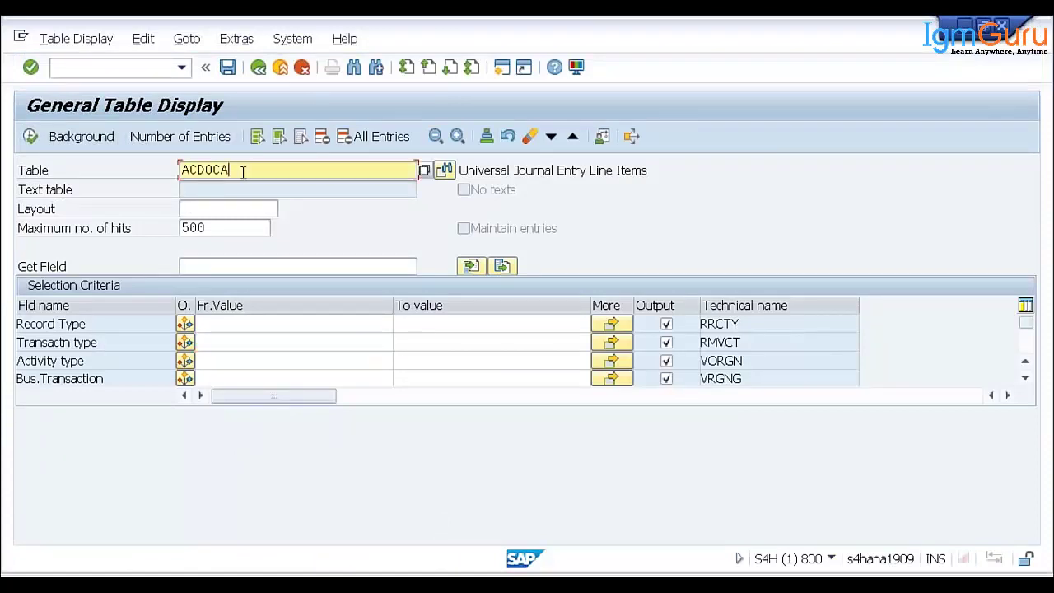
{"action": "key", "text": "BackSpace"}
{"action": "key", "text": "BackSpace"}
{"action": "key", "text": "BackSpace"}
{"action": "key", "text": "BackSpace"}
{"action": "key", "text": "BackSpace"}
{"action": "key", "text": "BackSpace"}
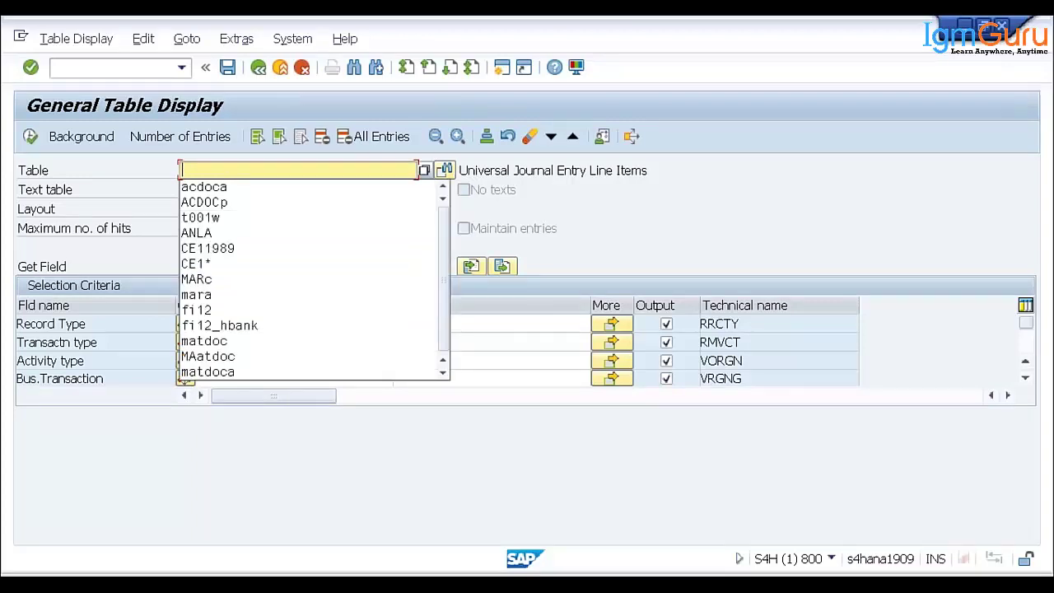
{"action": "type", "text": "mat"}
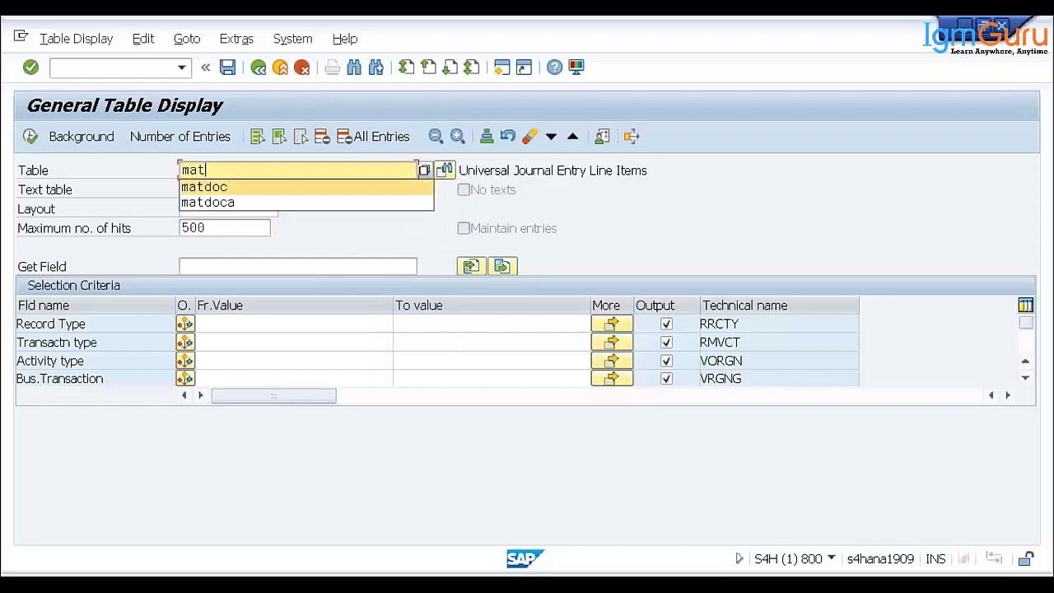
{"action": "key", "text": "Down"}
{"action": "key", "text": "Return"}
{"action": "key", "text": "Return"}
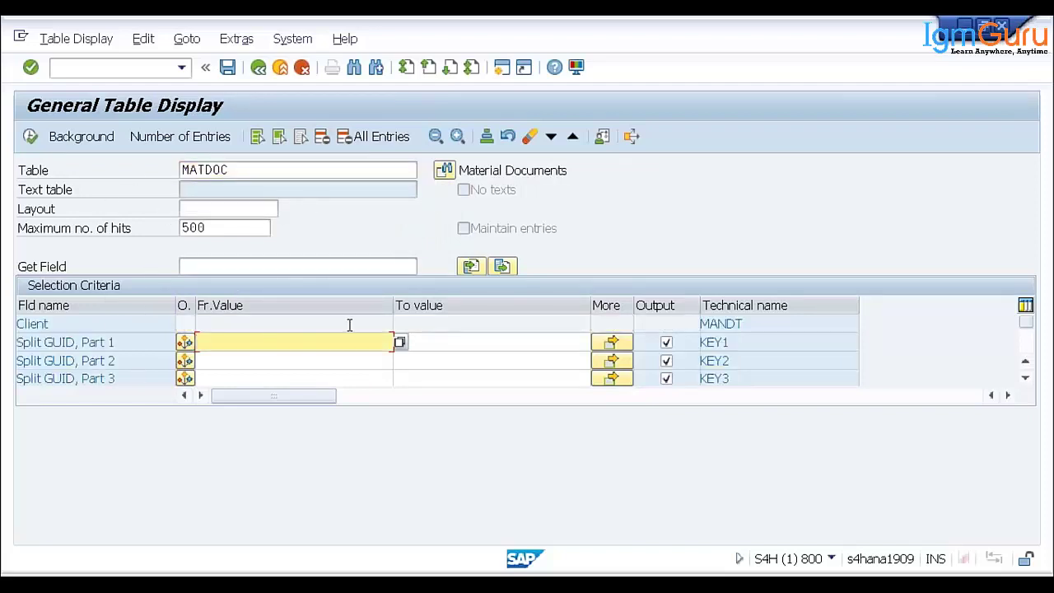
- Load table MLDOC, then exit to SAP Easy Access
{"action": "left_click", "coordinate": [236, 172]}
{"action": "key", "text": "BackSpace"}
{"action": "key", "text": "BackSpace"}
{"action": "key", "text": "BackSpace"}
{"action": "key", "text": "BackSpace"}
{"action": "key", "text": "BackSpace"}
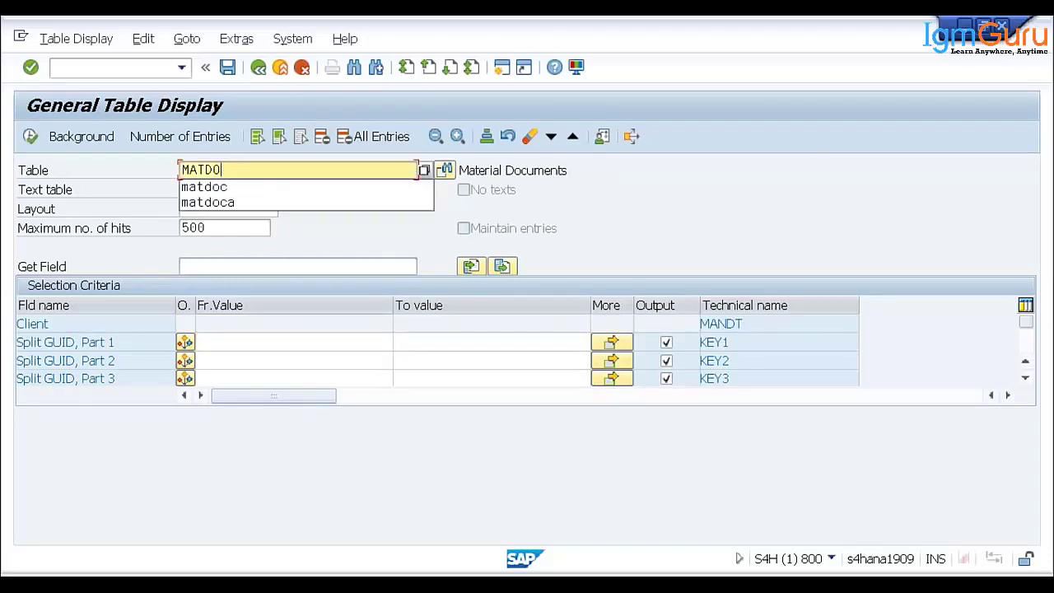
{"action": "type", "text": "Ldoc"}
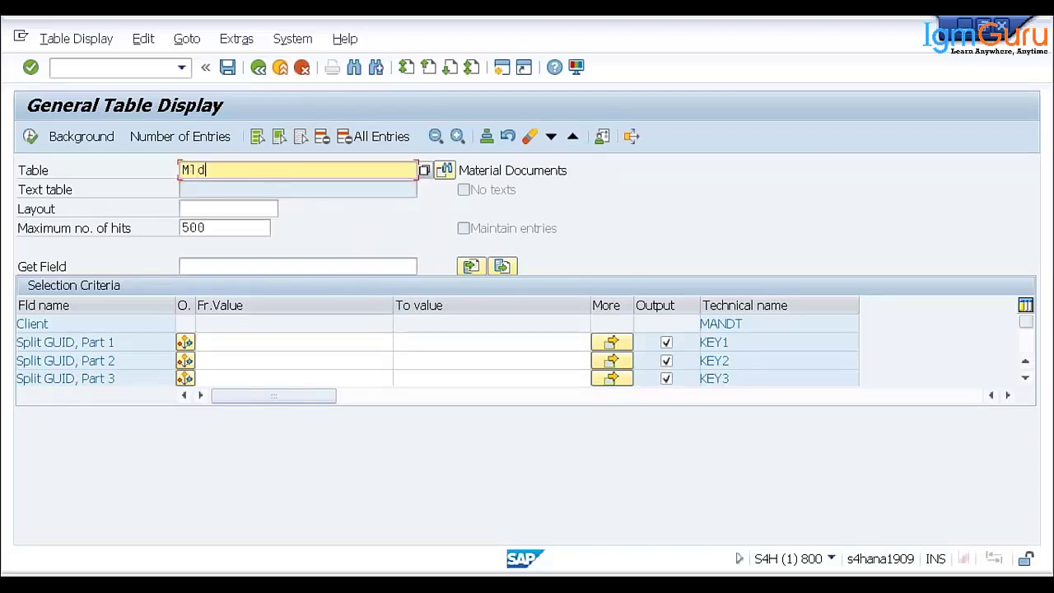
{"action": "key", "text": "Return"}
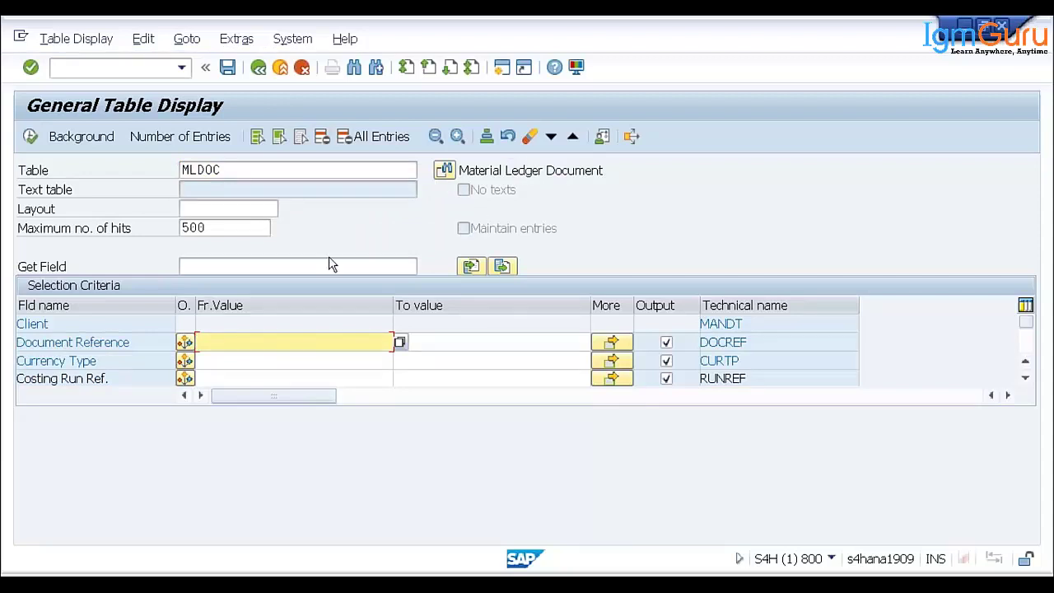
{"action": "left_click", "coordinate": [279, 68]}
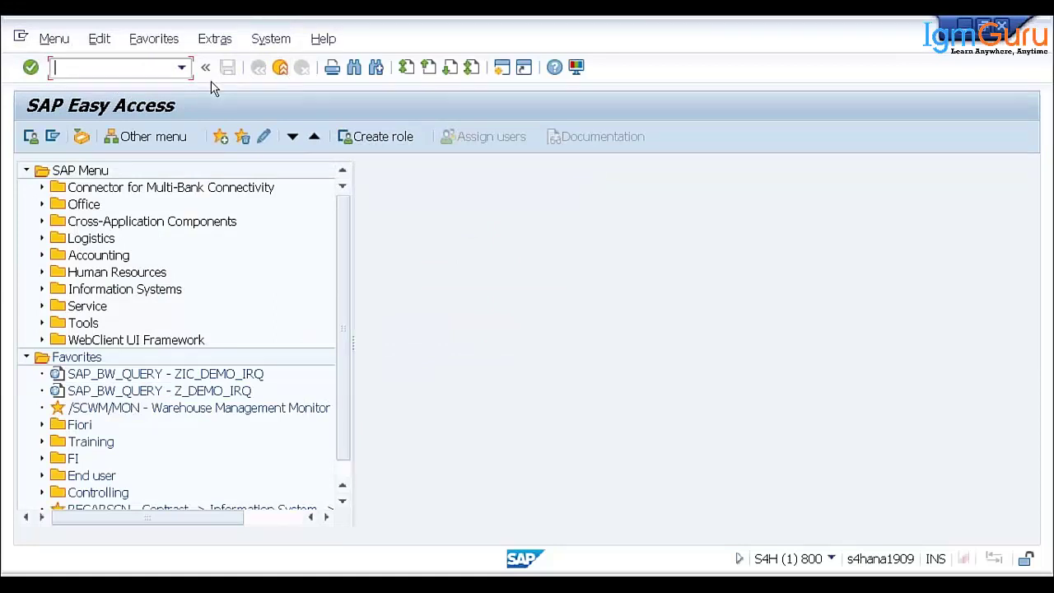
- Run SPRO, open the SAP Reference IMG and select Conversion of Accounting to SAP S/4HANA
{"action": "type", "text": "spro"}
{"action": "key", "text": "Return"}
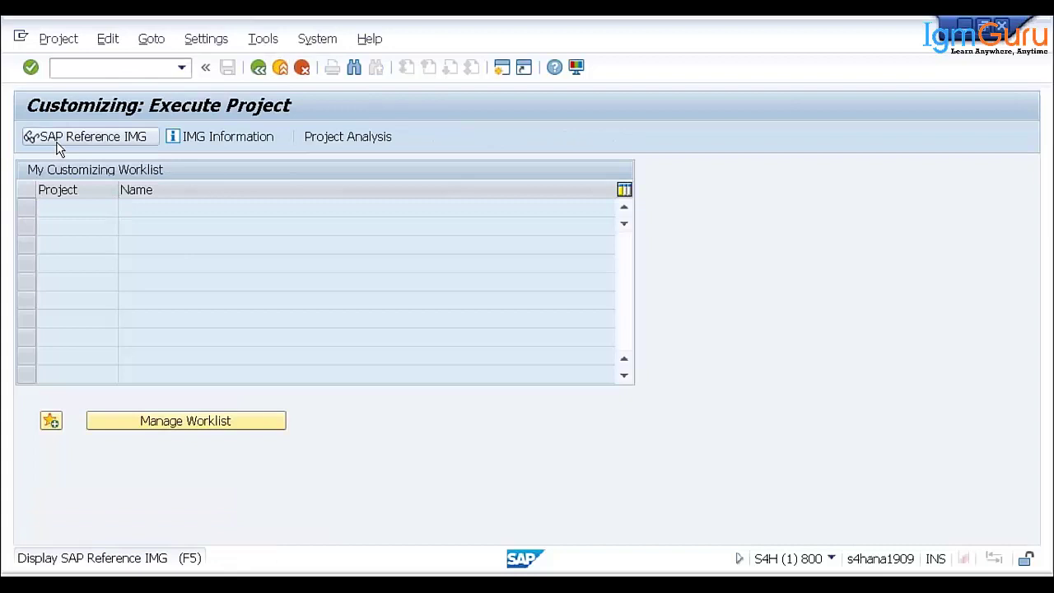
{"action": "left_click", "coordinate": [56, 136]}
{"action": "left_click", "coordinate": [107, 240]}
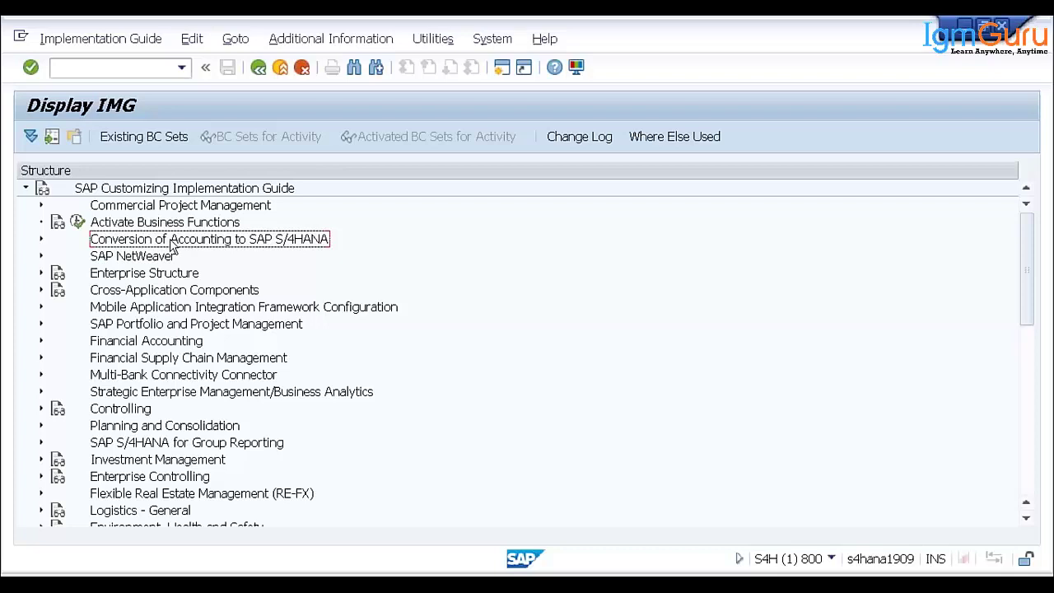
{"action": "left_click", "coordinate": [42, 240]}
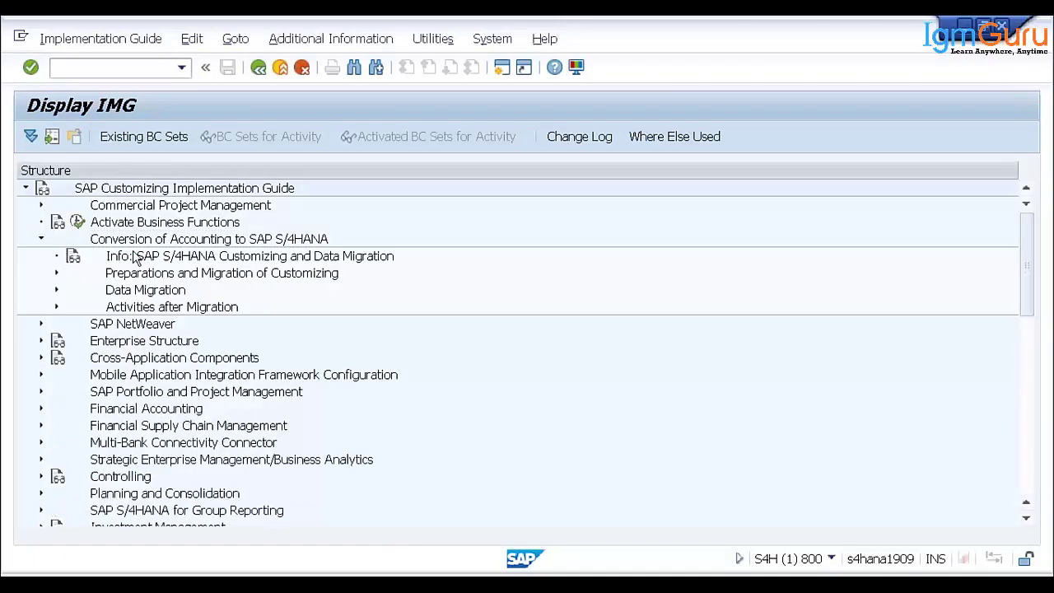
{"action": "left_click", "coordinate": [136, 293]}
{"action": "left_click", "coordinate": [119, 273]}
{"action": "left_click", "coordinate": [109, 242]}
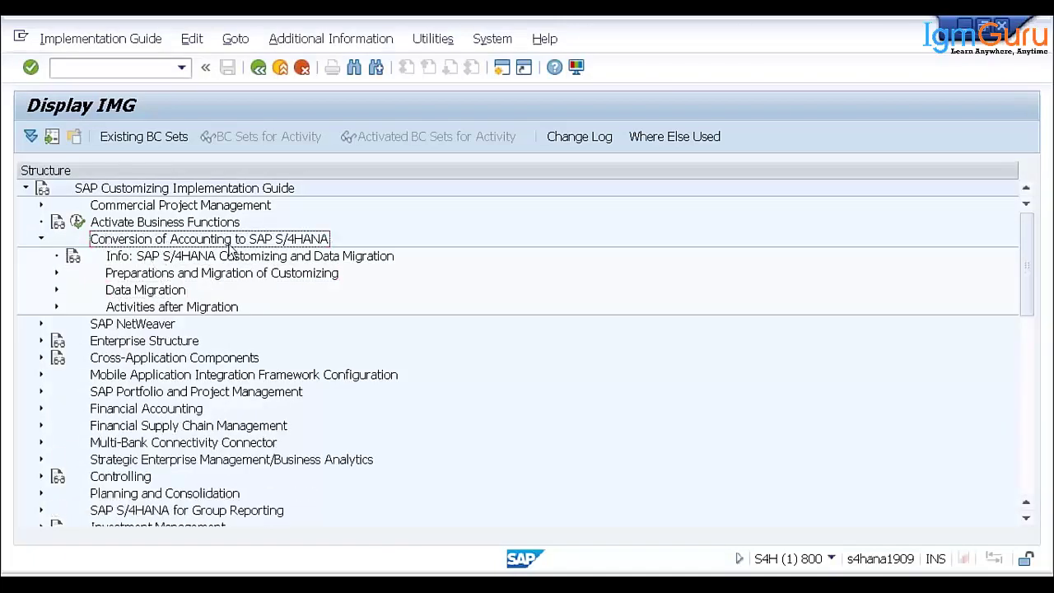
{"action": "left_click", "coordinate": [150, 278]}
{"action": "left_click", "coordinate": [148, 307]}
{"action": "left_click", "coordinate": [150, 291]}
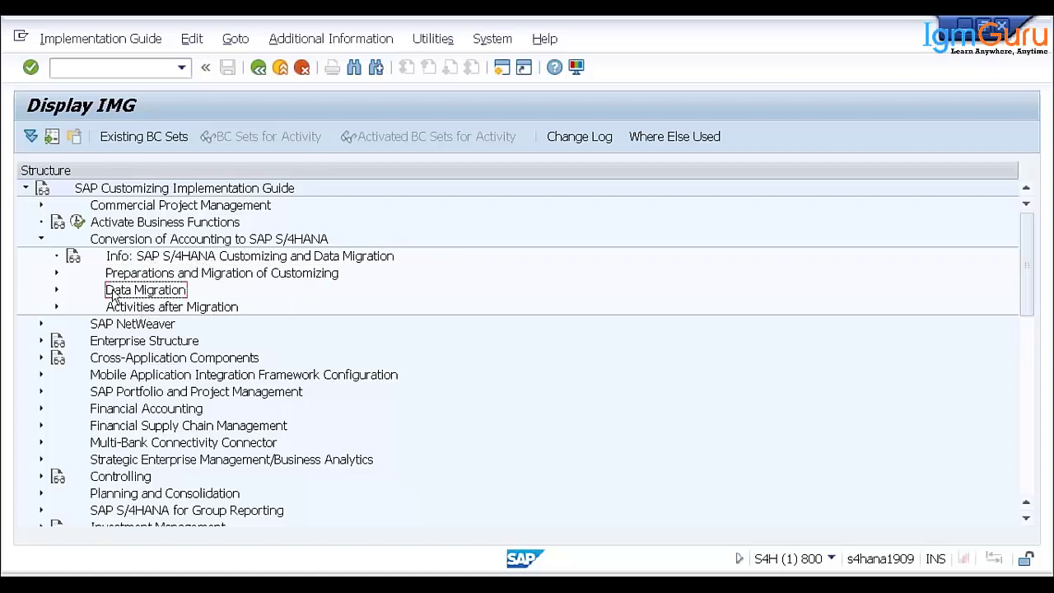
{"action": "left_click", "coordinate": [146, 445]}
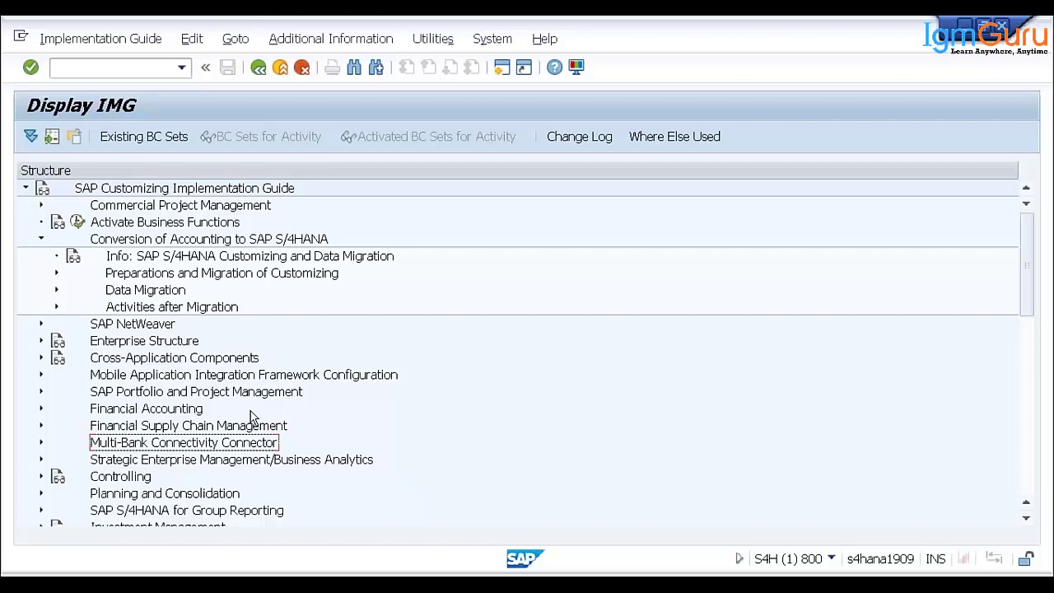
{"action": "scroll", "coordinate": [262, 412], "scroll_direction": "down", "scroll_amount": 1}
{"action": "scroll", "coordinate": [261, 412], "scroll_direction": "down", "scroll_amount": 1}
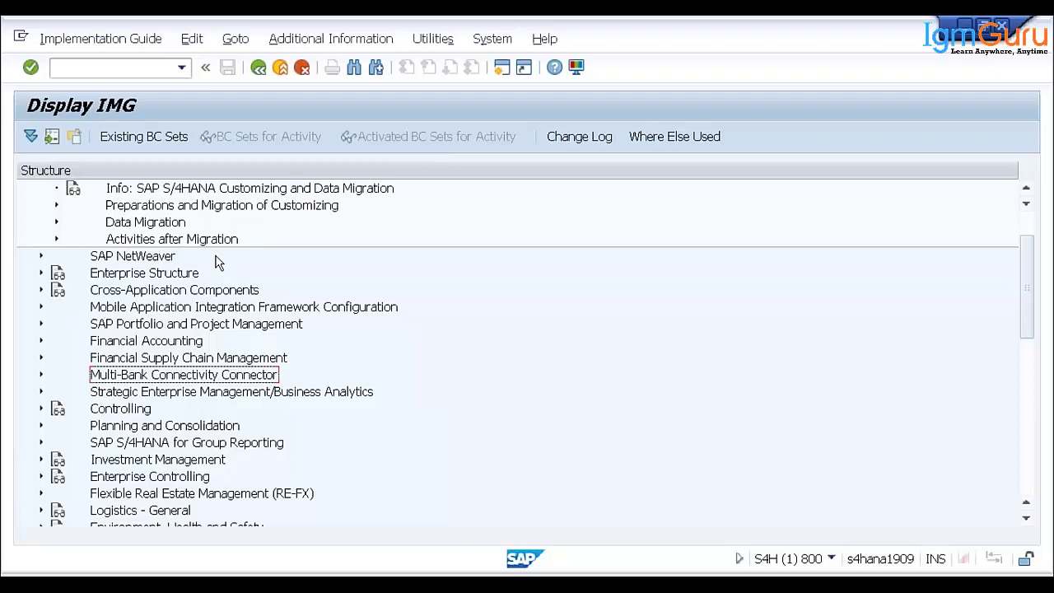
{"action": "scroll", "coordinate": [218, 261], "scroll_direction": "up", "scroll_amount": 2}
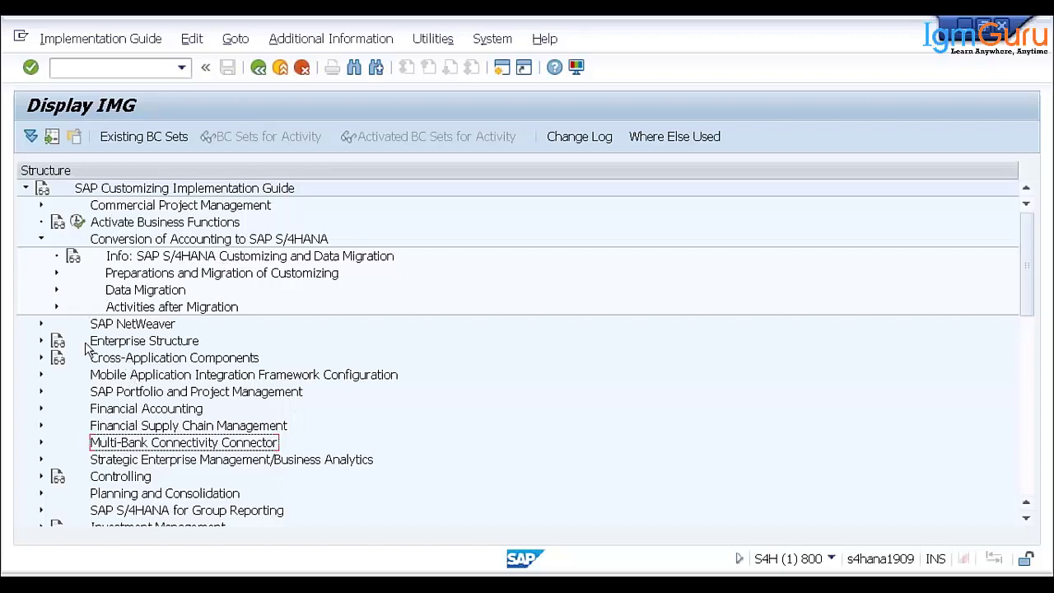
{"action": "left_click", "coordinate": [140, 362]}
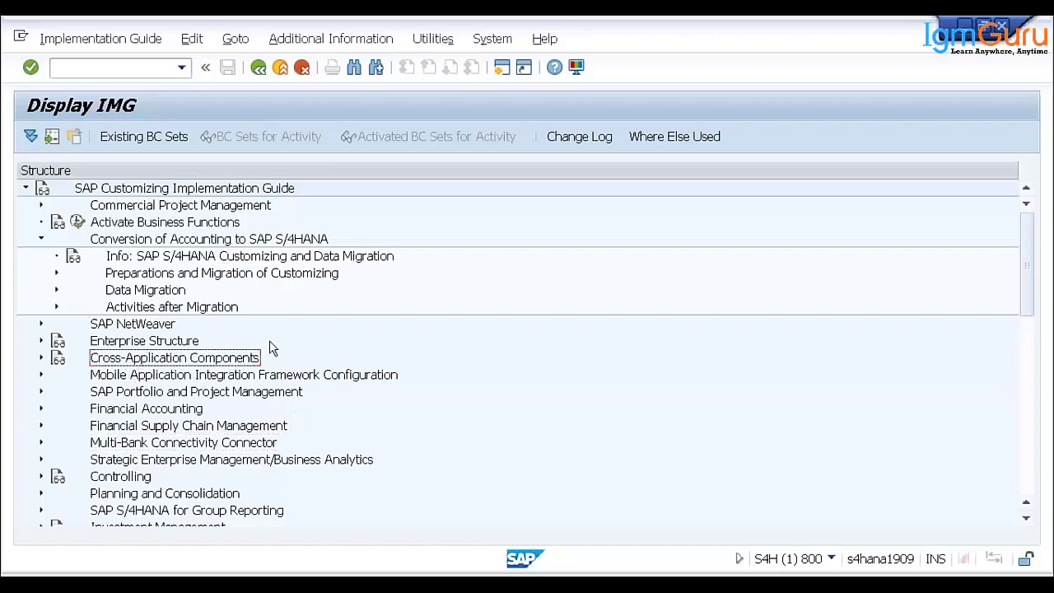
- Expand Cross-Application Components > Master Data Synchronization > Customer/Vendor Integration to reveal Business Partner Settings
{"action": "left_click", "coordinate": [40, 359]}
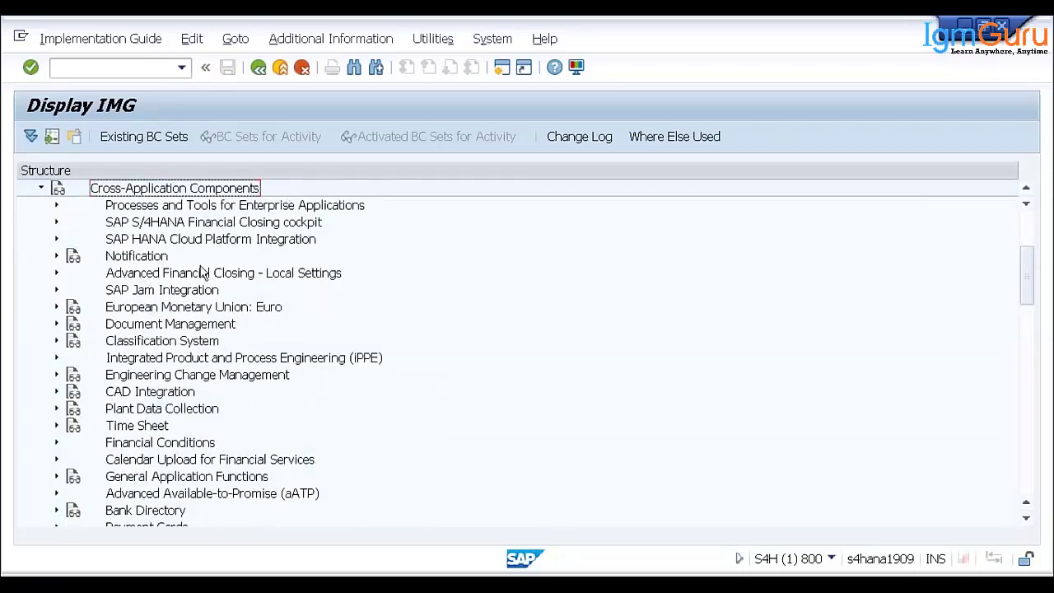
{"action": "scroll", "coordinate": [338, 346], "scroll_direction": "down", "scroll_amount": 1}
{"action": "scroll", "coordinate": [338, 351], "scroll_direction": "down", "scroll_amount": 2}
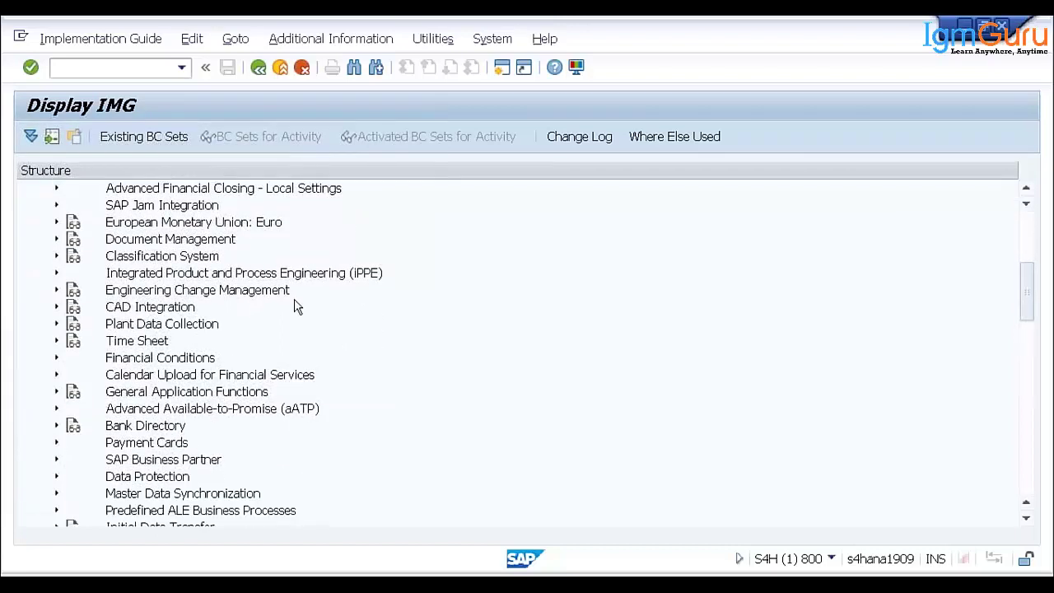
{"action": "left_click", "coordinate": [128, 499]}
{"action": "left_click", "coordinate": [56, 494]}
{"action": "scroll", "coordinate": [274, 379], "scroll_direction": "down", "scroll_amount": 3}
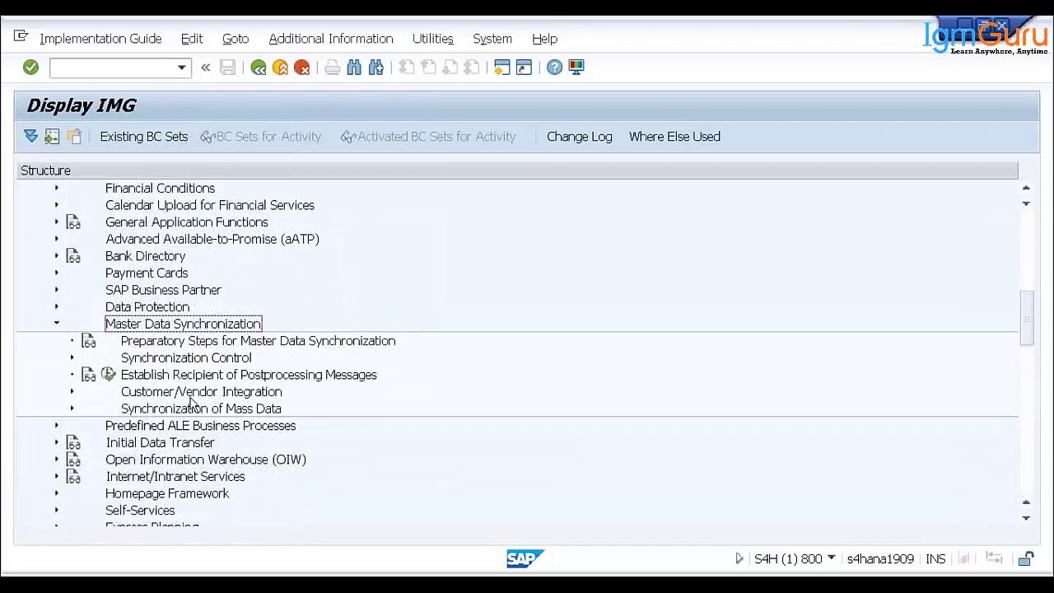
{"action": "left_click", "coordinate": [157, 393]}
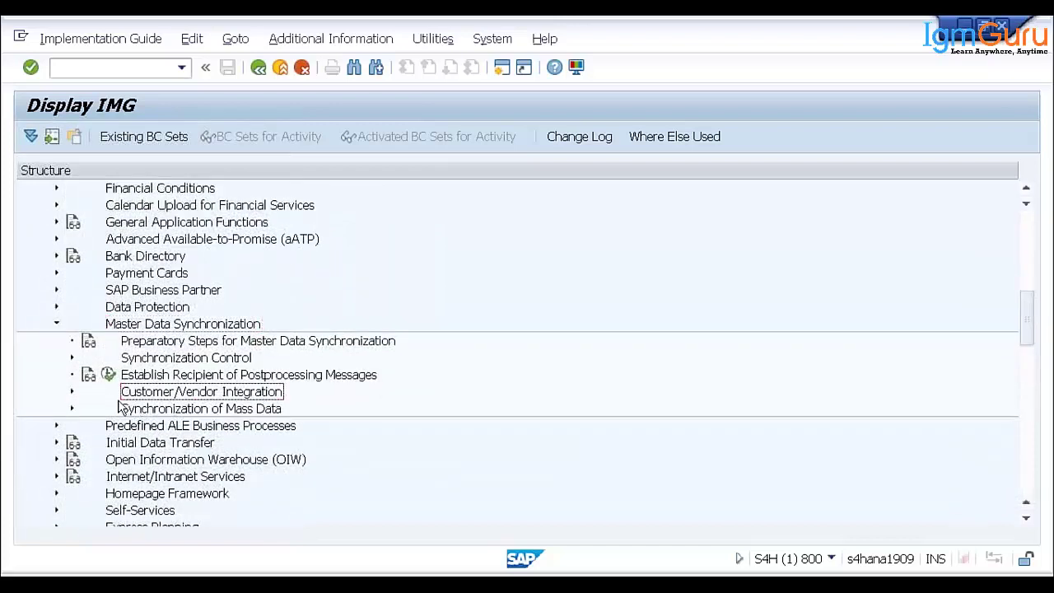
{"action": "left_click", "coordinate": [71, 392]}
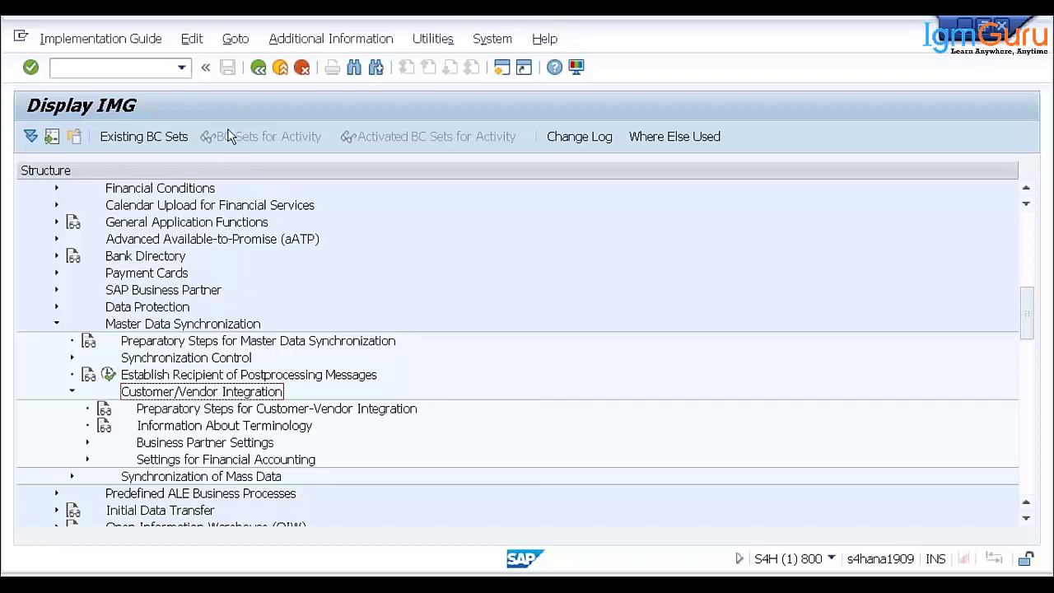
- Exit twice from Display IMG and the customizing project to SAP Easy Access
{"action": "left_click", "coordinate": [281, 70]}
{"action": "left_click", "coordinate": [281, 70]}
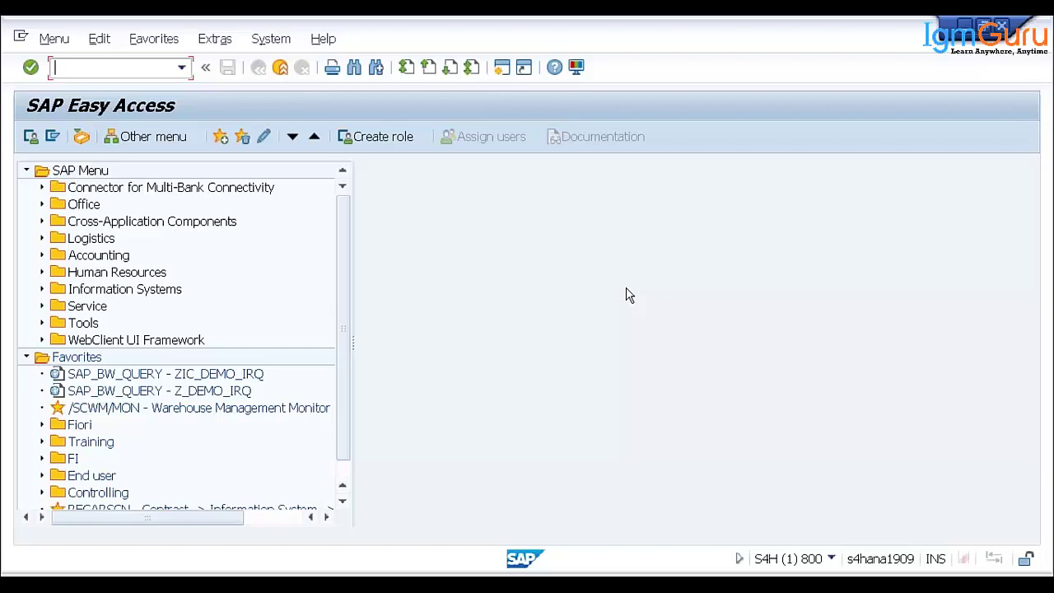
- Expand Accounting > Financial Accounting > General Ledger > Document Entry and select FB50
{"action": "left_click", "coordinate": [41, 255]}
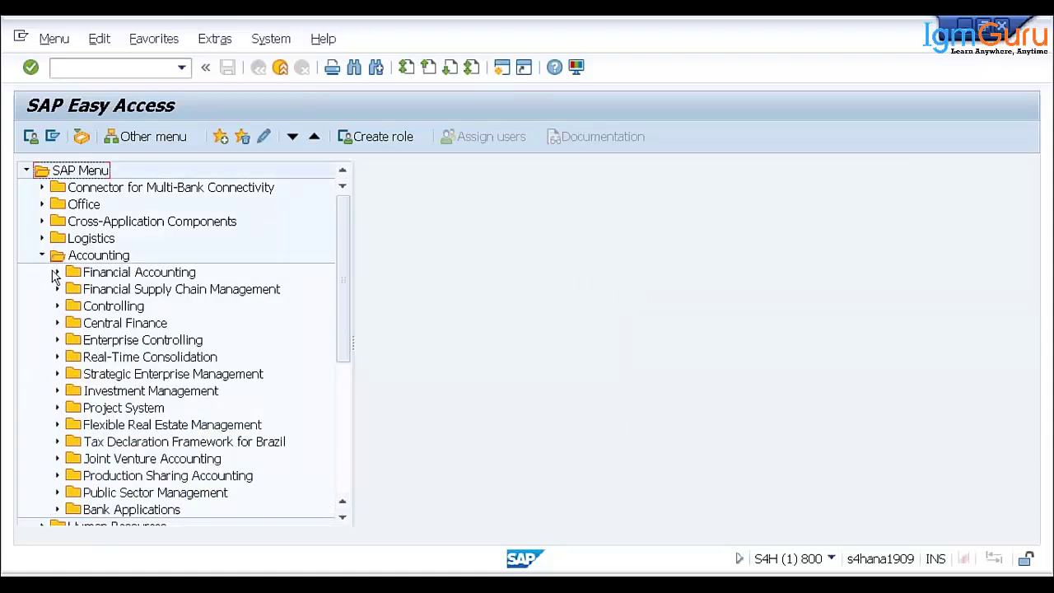
{"action": "left_click", "coordinate": [56, 271]}
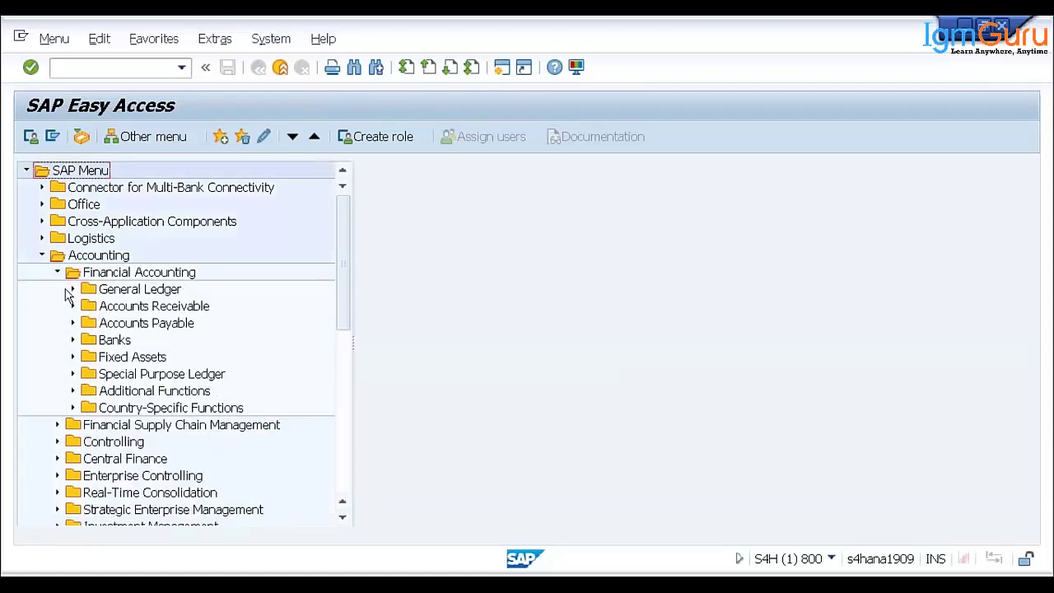
{"action": "left_click", "coordinate": [73, 289]}
{"action": "left_click", "coordinate": [87, 307]}
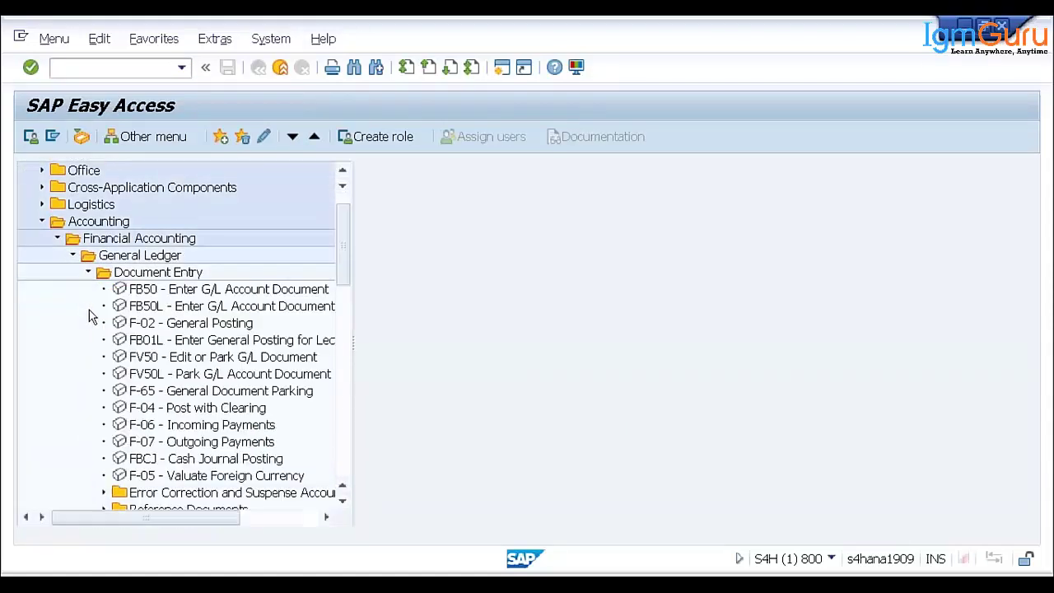
{"action": "left_click", "coordinate": [167, 294]}
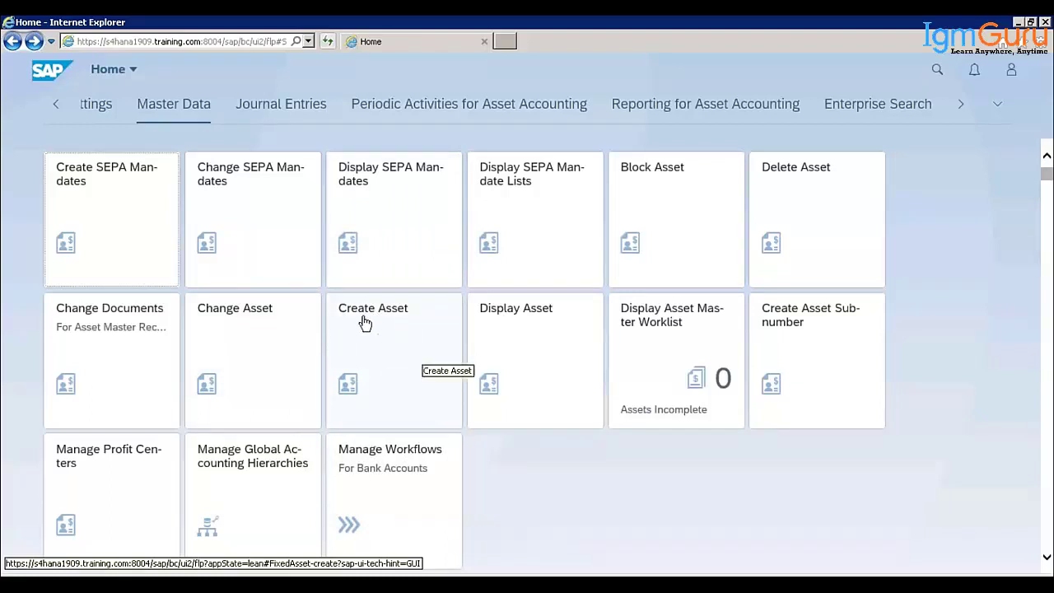
- Launch the Create Asset app from its Master Data tile
{"action": "left_click", "coordinate": [382, 346]}
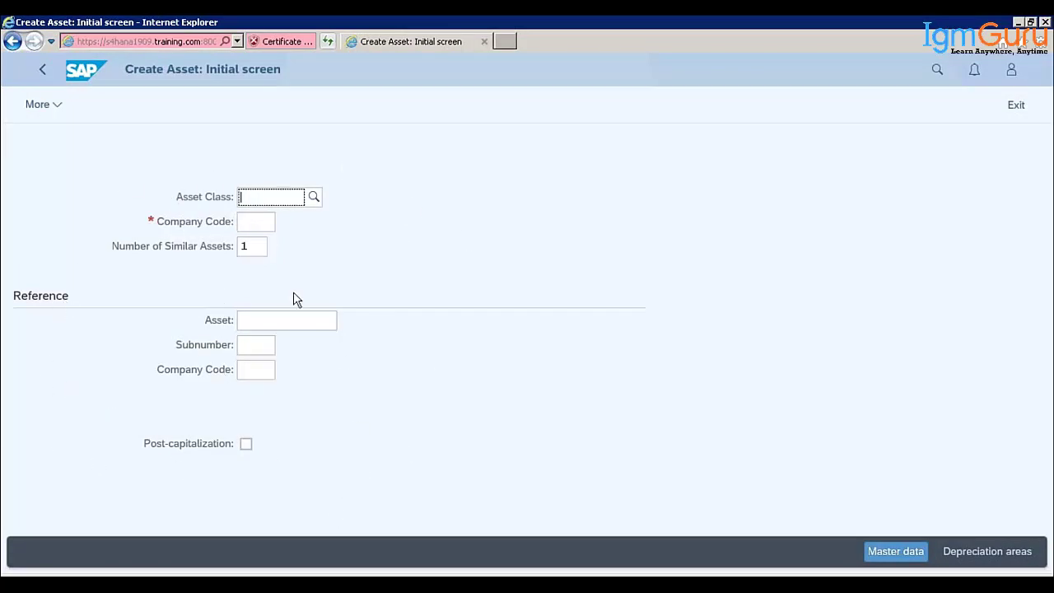
{"action": "mouse_move", "coordinate": [262, 587]}
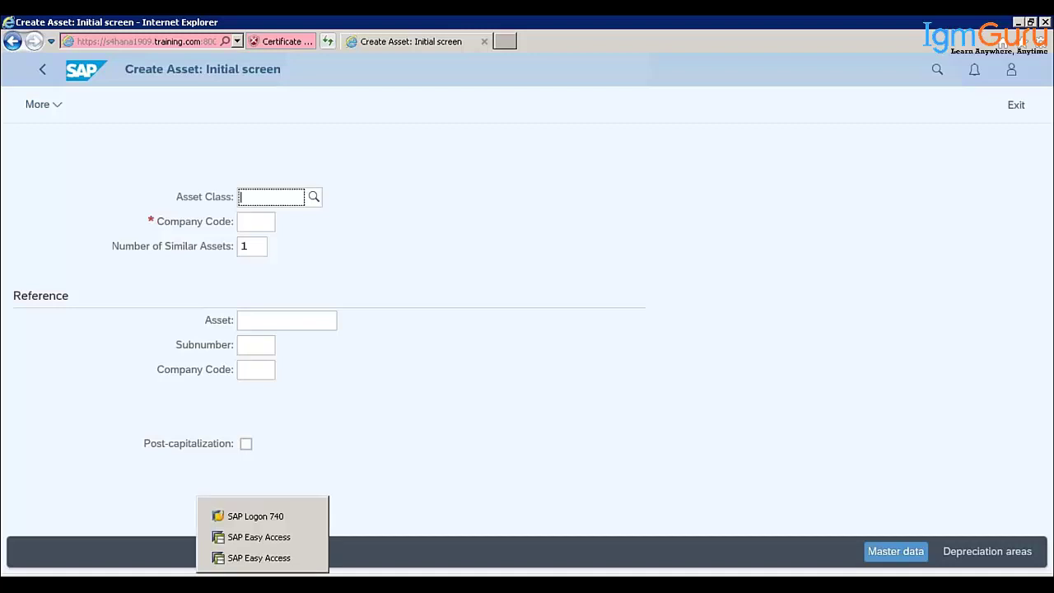
- Go back from Create Asset in Fiori, then bring the SAP Easy Access window forward
{"action": "left_click", "coordinate": [272, 560]}
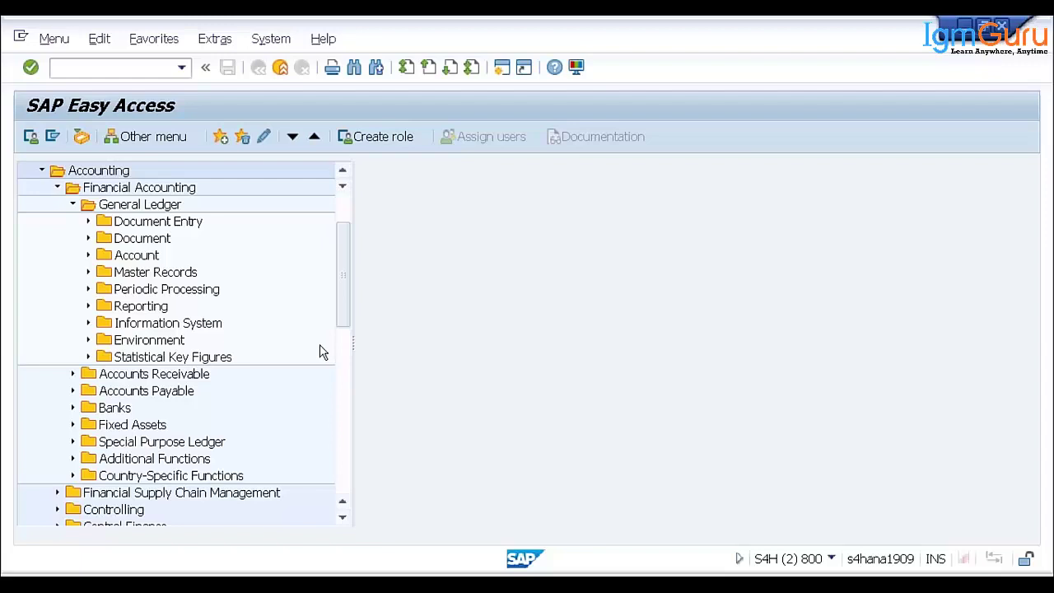
{"action": "left_click", "coordinate": [333, 558]}
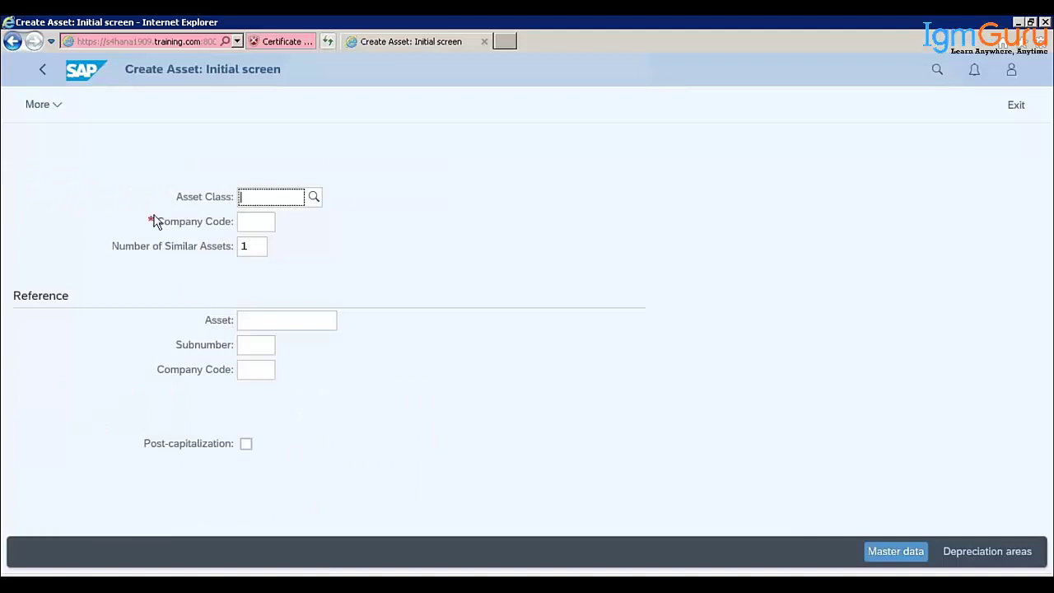
{"action": "left_click", "coordinate": [39, 74]}
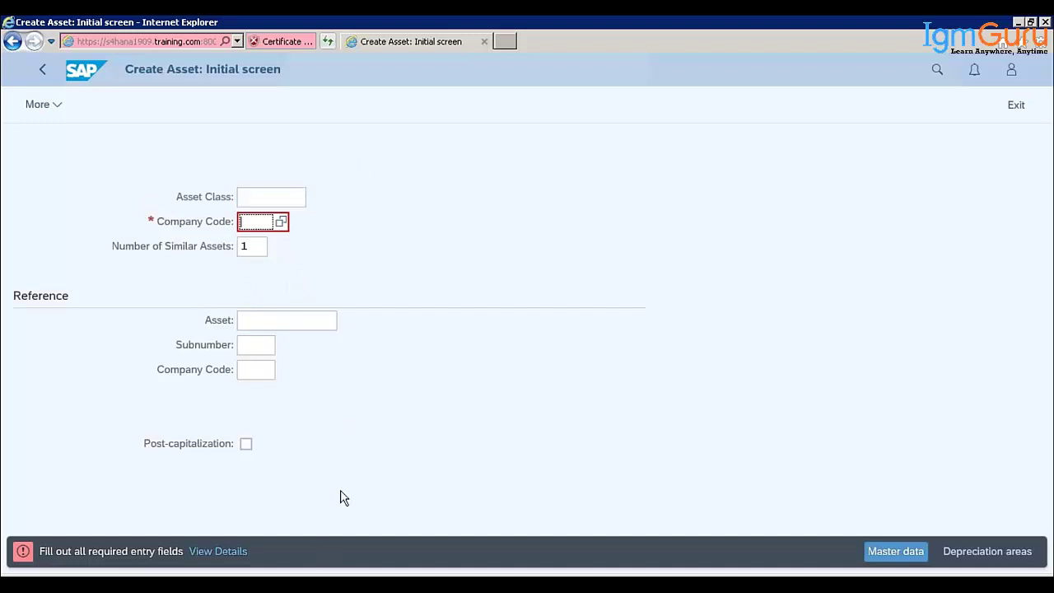
{"action": "left_click", "coordinate": [275, 570]}
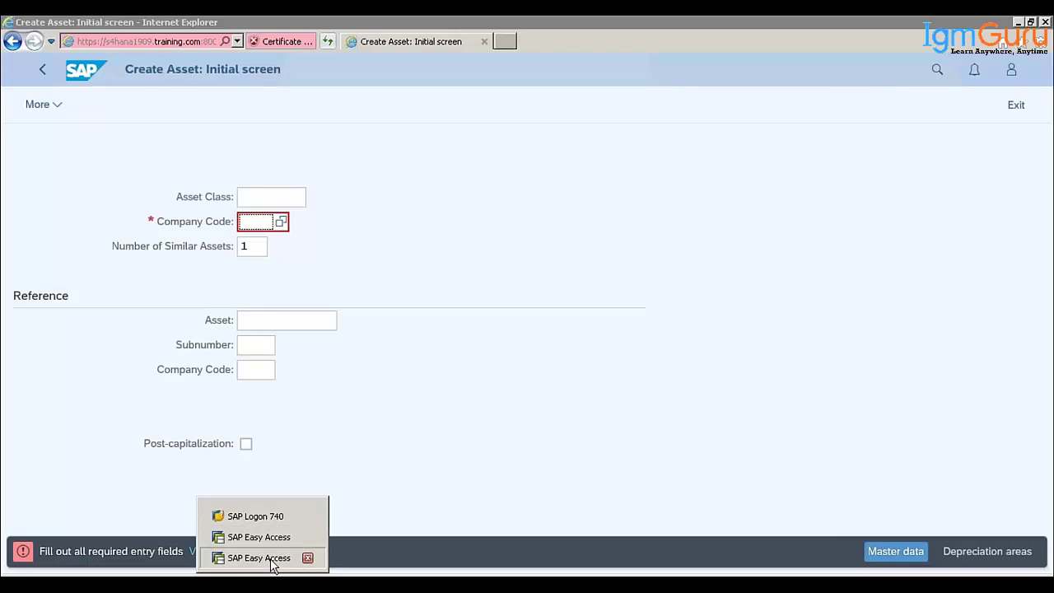
{"action": "left_click", "coordinate": [271, 558]}
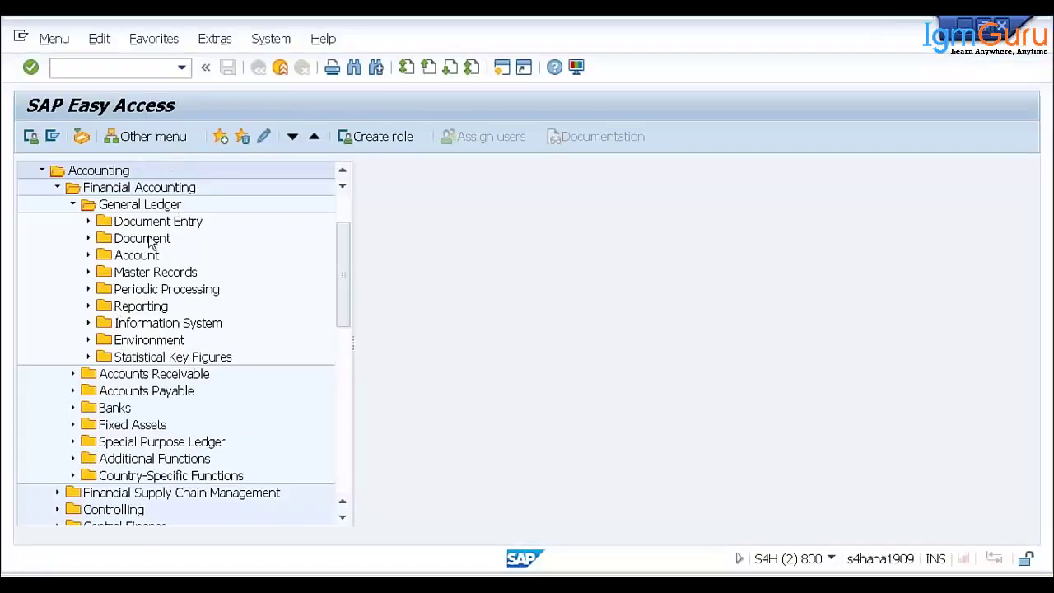